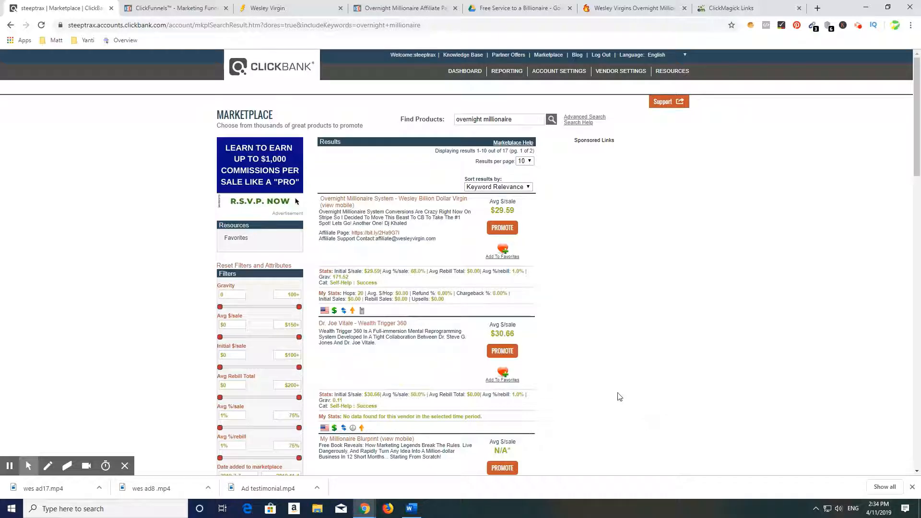
- Review the Overnight Millionaire System listing in the ClickBank marketplace and open its sales page
scroll(661, 288, "down", 2)
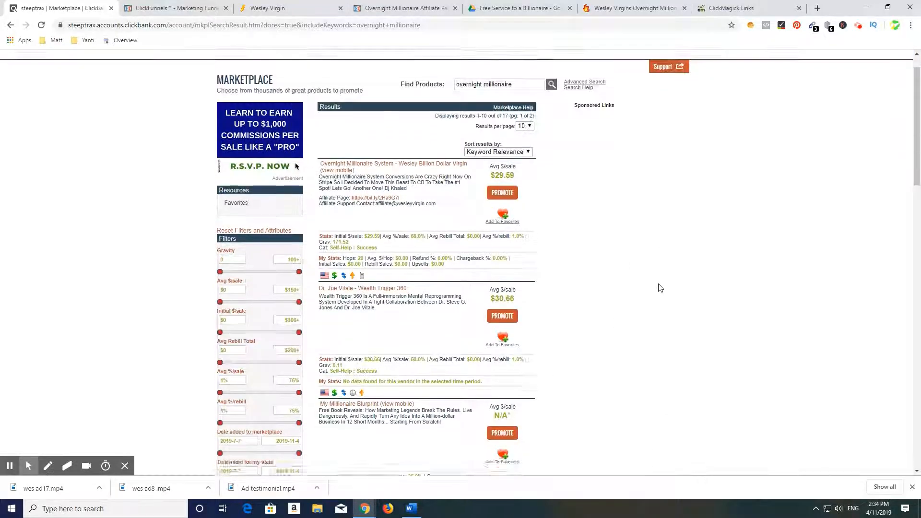
scroll(660, 288, "up", 2)
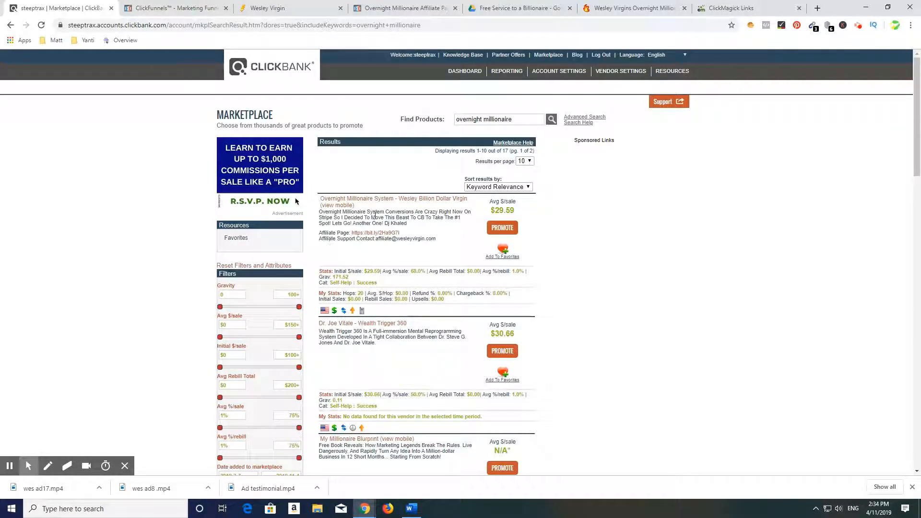
left_click(357, 202)
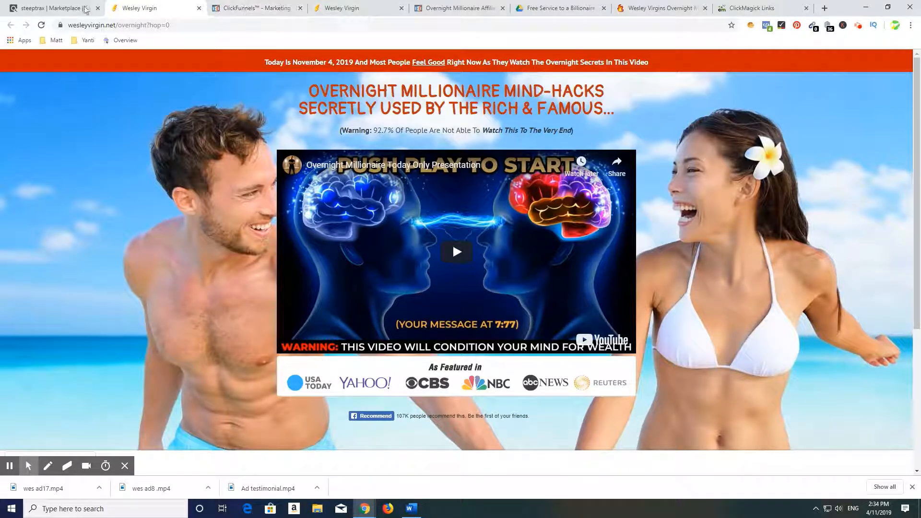
left_click(86, 9)
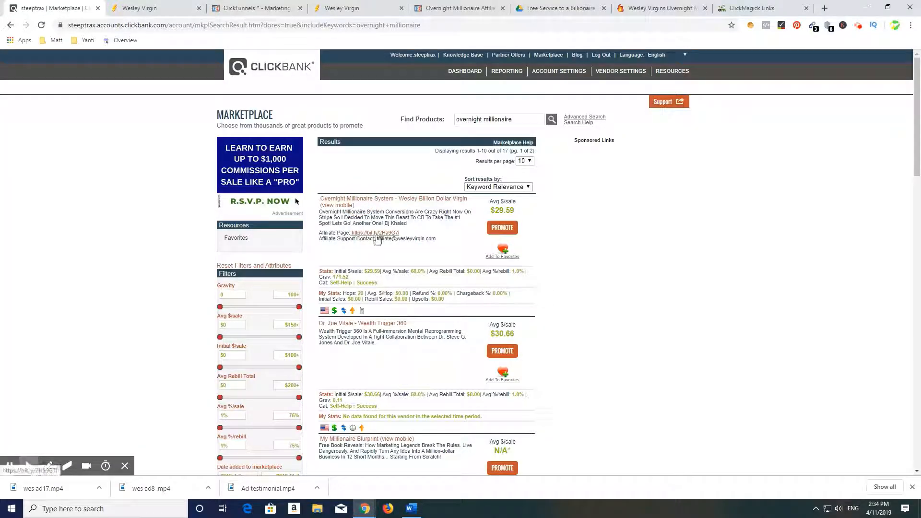
left_click(374, 9)
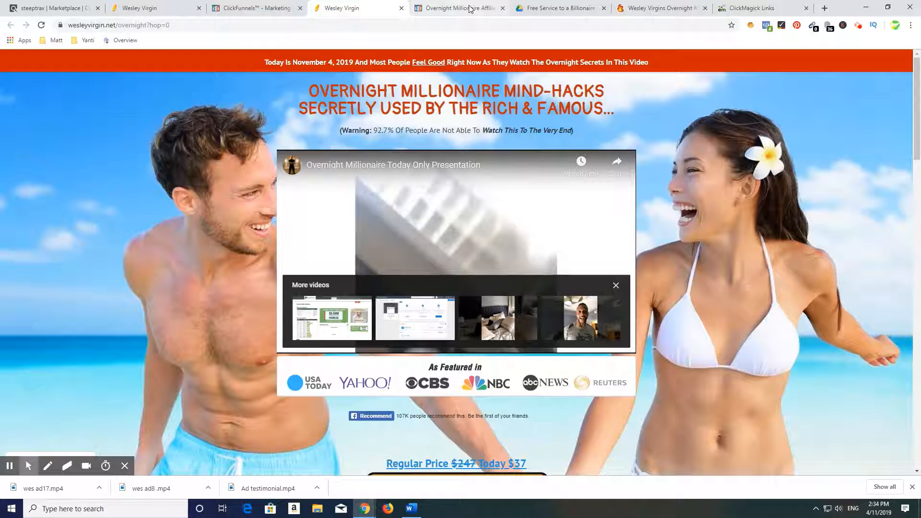
- Look through the Overnight Millionaire affiliate resources page for its email swipes, Facebook ad videos and done-for-you services
left_click(476, 9)
scroll(712, 277, "down", 1)
scroll(370, 180, "up", 2)
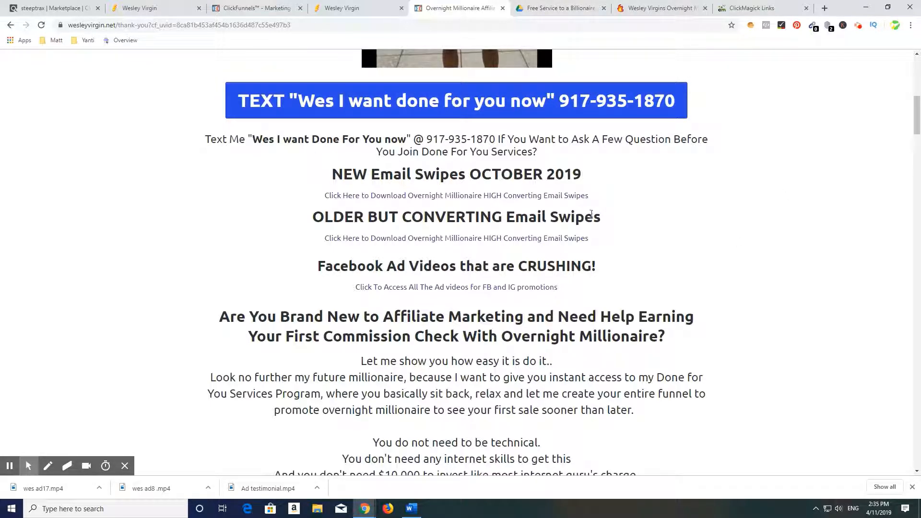
scroll(600, 224, "up", 2)
scroll(601, 224, "up", 2)
scroll(600, 225, "down", 7)
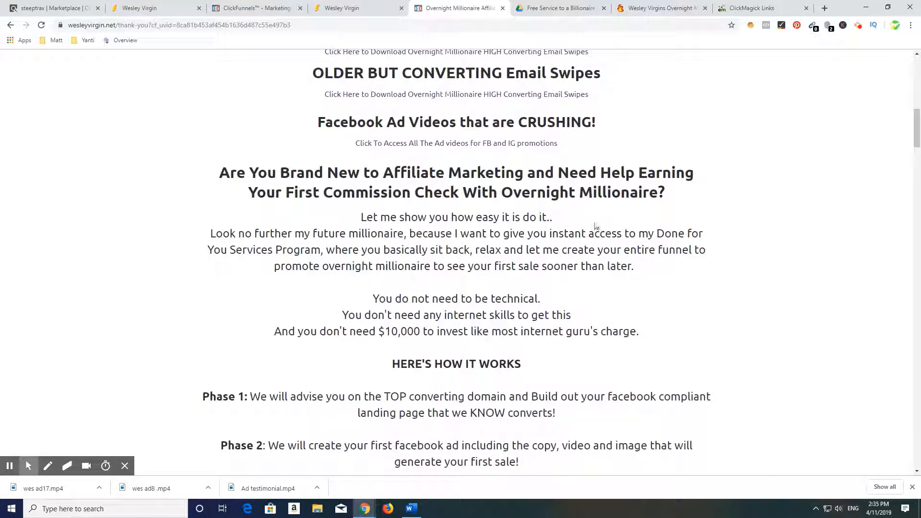
- View the shared Google Drive folder of ad videos, the Overnight Millionaire product review and the ClickMagick links page
left_click(567, 8)
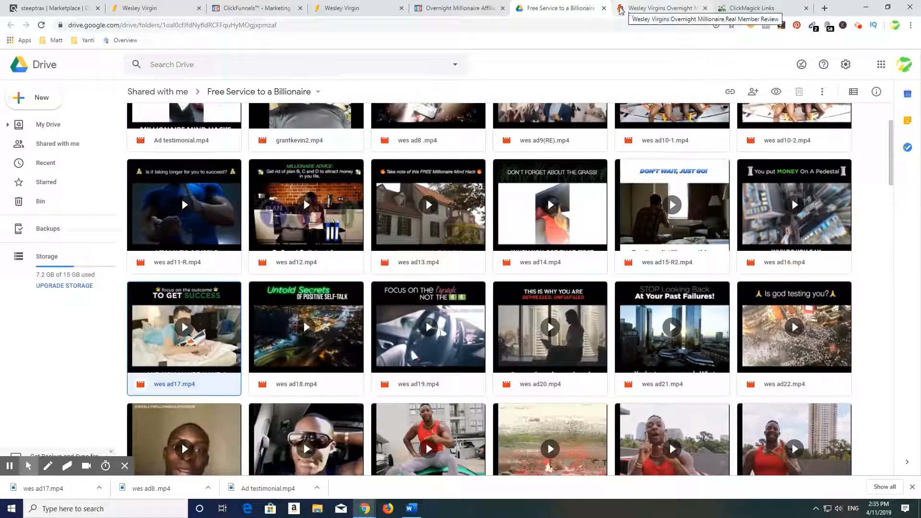
left_click(654, 8)
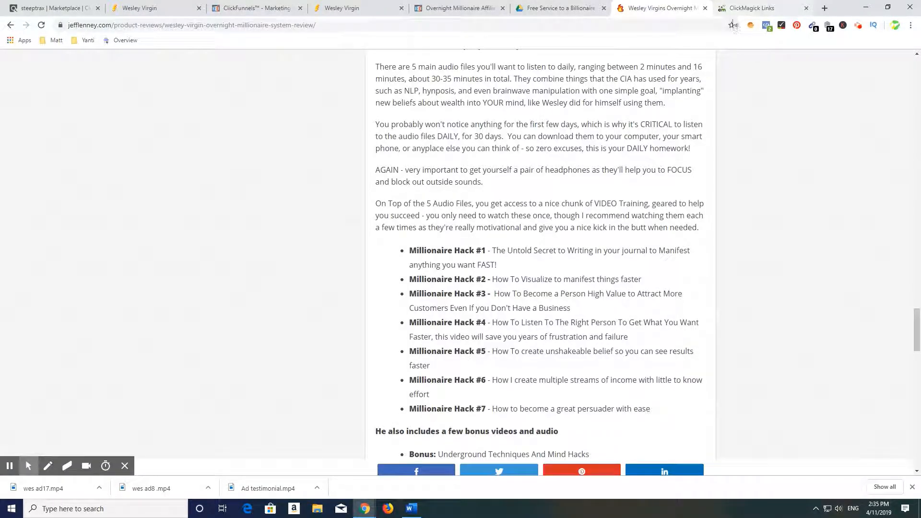
left_click(745, 3)
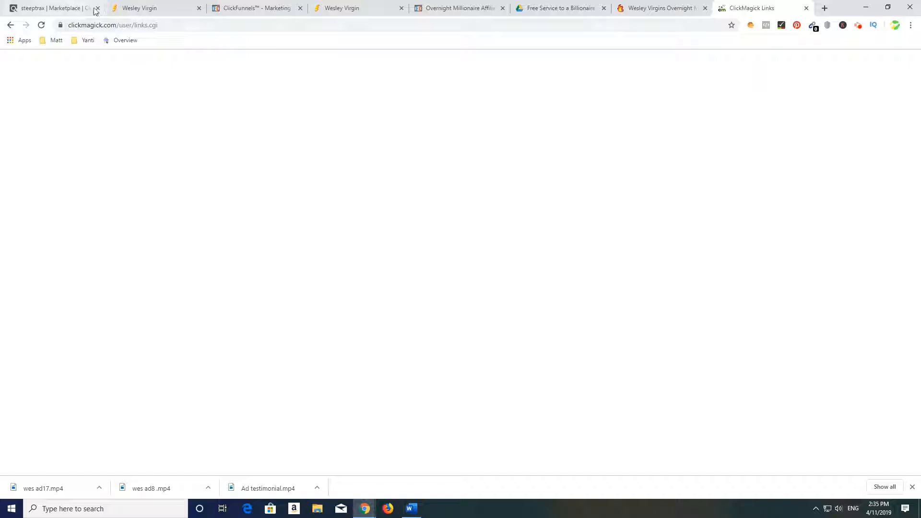
- Switch to ClickFunnels and create a funnel step named "Overnight Millionaire" in the ClickBank affiliate funnel
left_click(241, 9)
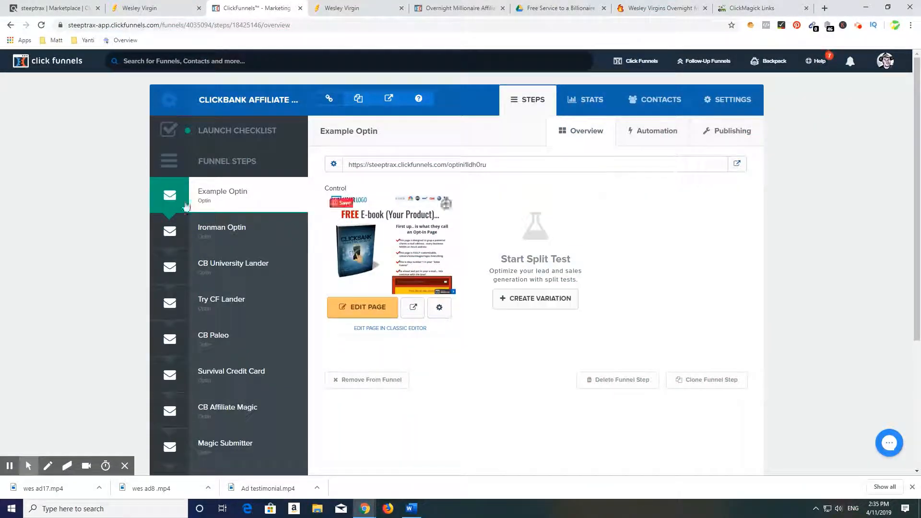
scroll(504, 360, "down", 3)
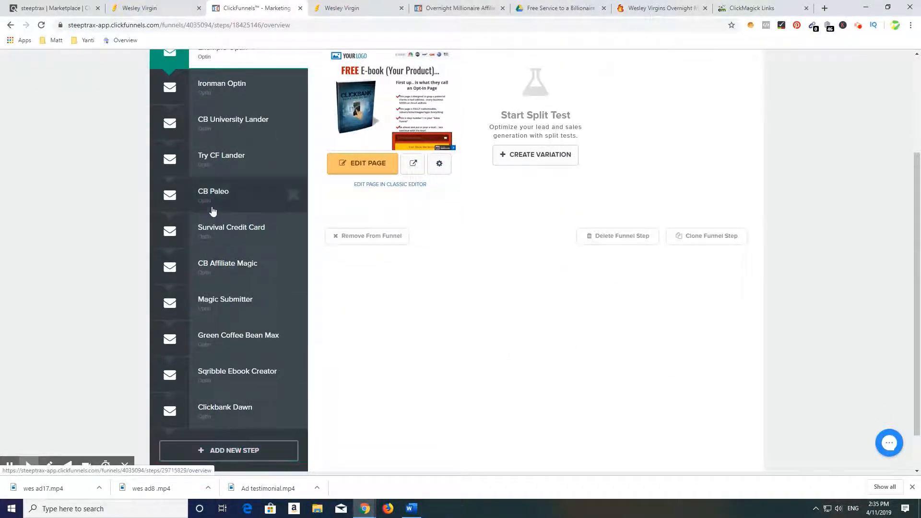
left_click(245, 453)
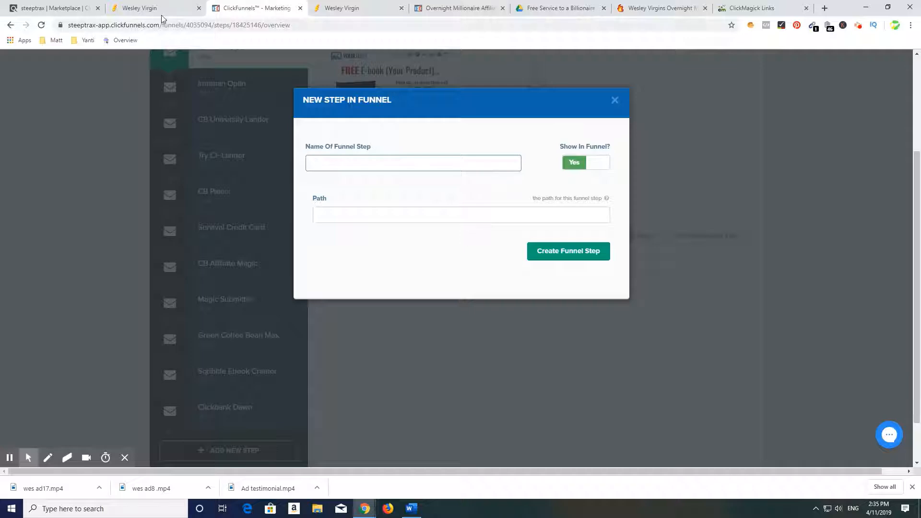
left_click(57, 10)
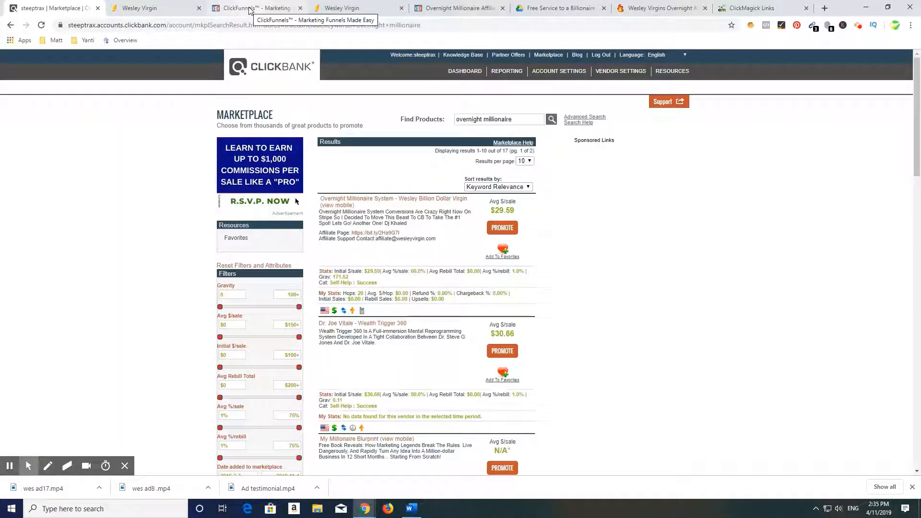
left_click(254, 9)
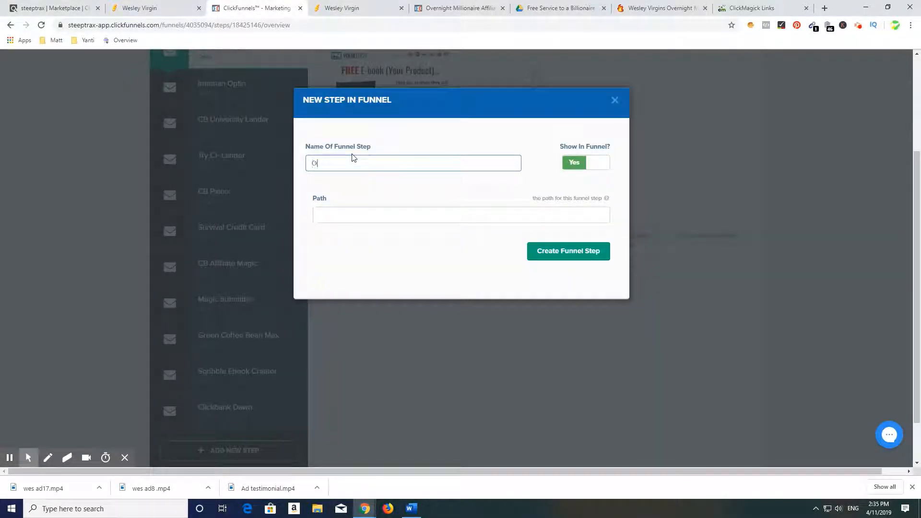
type("Overnight Millionaire")
left_click(555, 255)
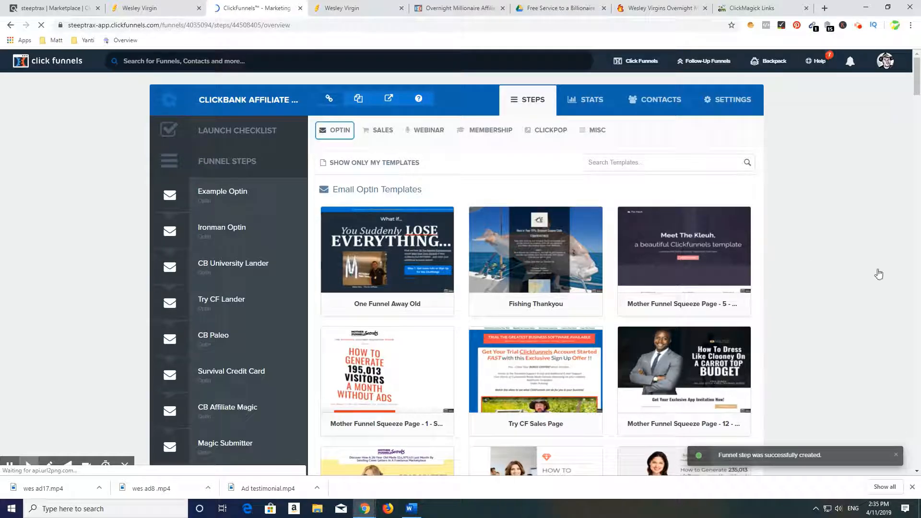
- Look over the first email optin templates offered for the Overnight Millionaire step
scroll(819, 229, "down", 4)
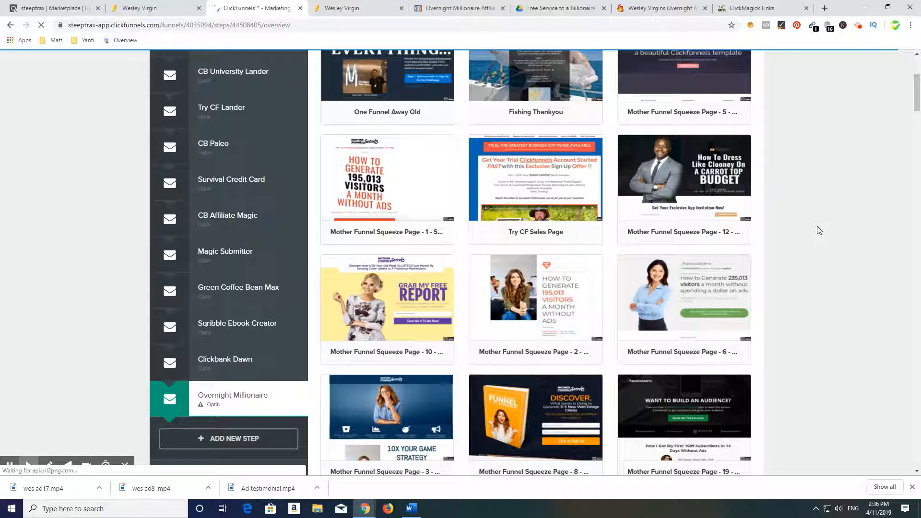
scroll(820, 259, "down", 3)
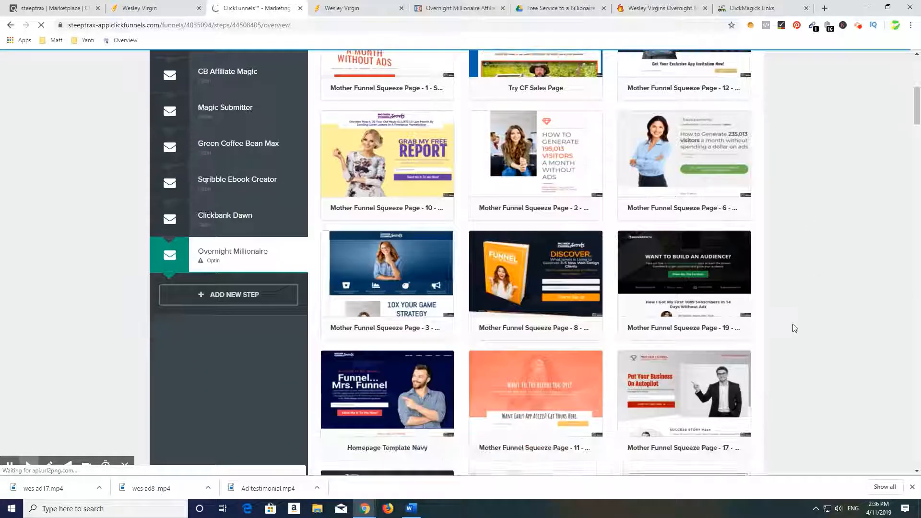
scroll(805, 344, "down", 2)
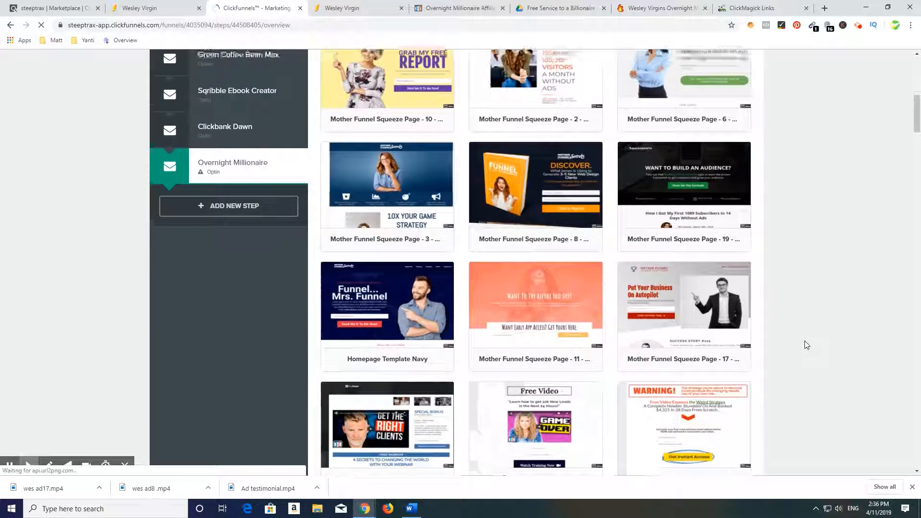
scroll(807, 344, "up", 1)
- Examine the Overnight Millionaire sales page as a reference for the optin page's look
left_click(163, 9)
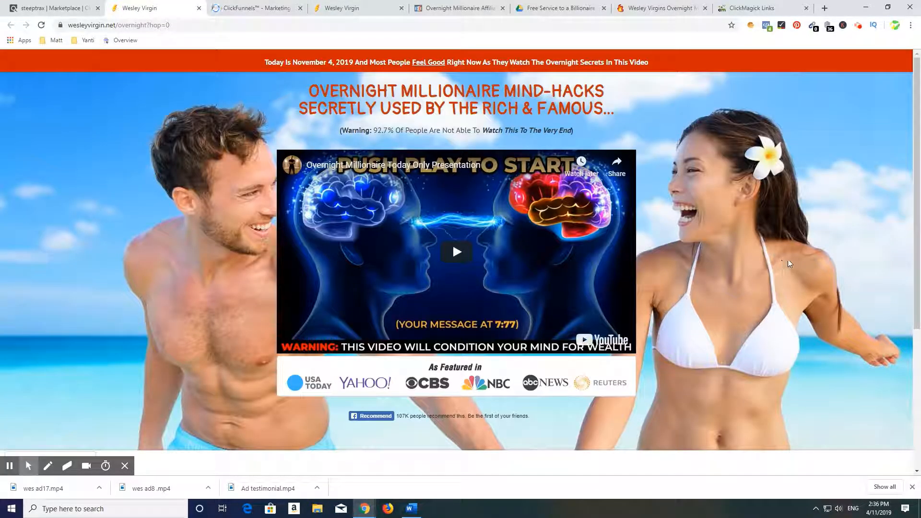
scroll(788, 259, "down", 5)
scroll(778, 315, "up", 5)
- Switch back to ClickFunnels and look over the Mother Funnel squeeze page templates for the Overnight Millionaire step
left_click(257, 8)
scroll(802, 255, "down", 5)
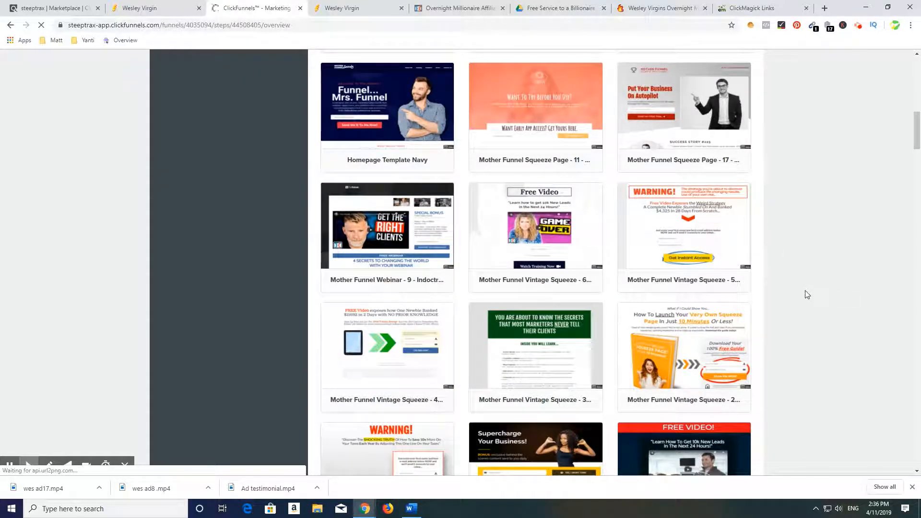
scroll(807, 295, "down", 2)
scroll(808, 295, "down", 7)
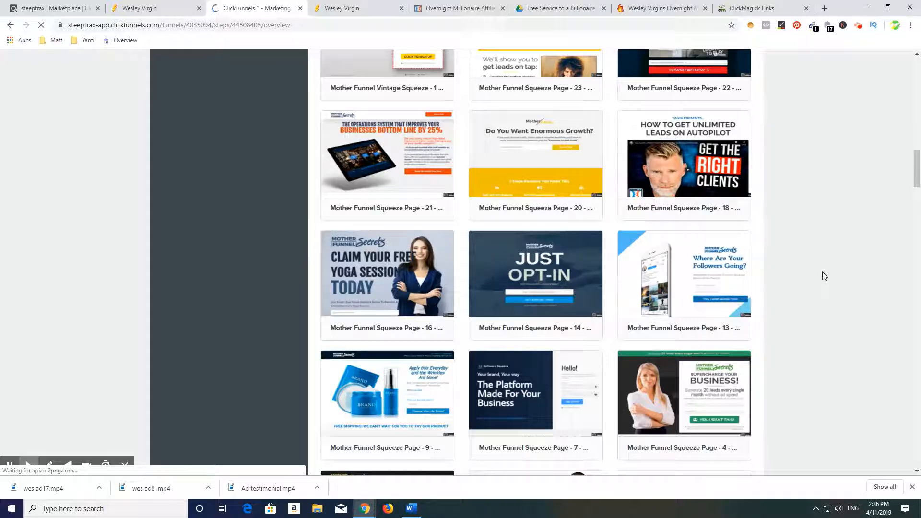
scroll(828, 275, "down", 1)
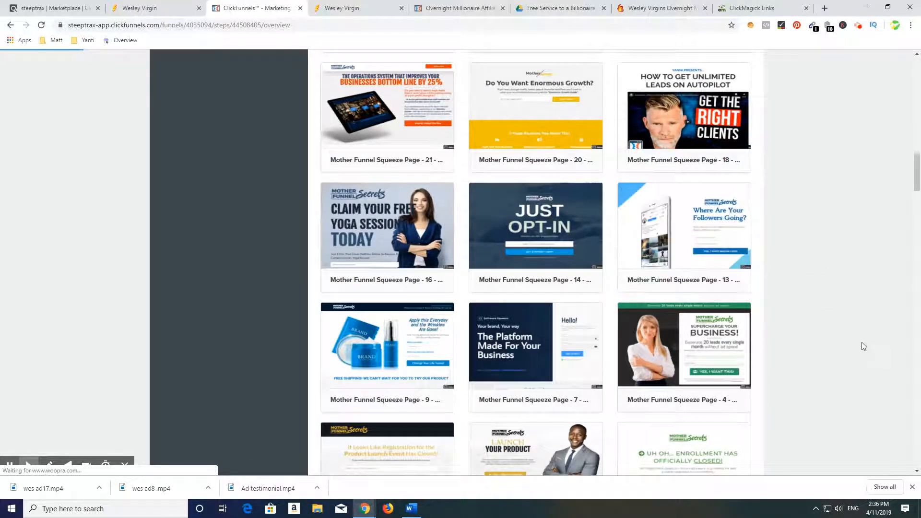
scroll(837, 334, "down", 2)
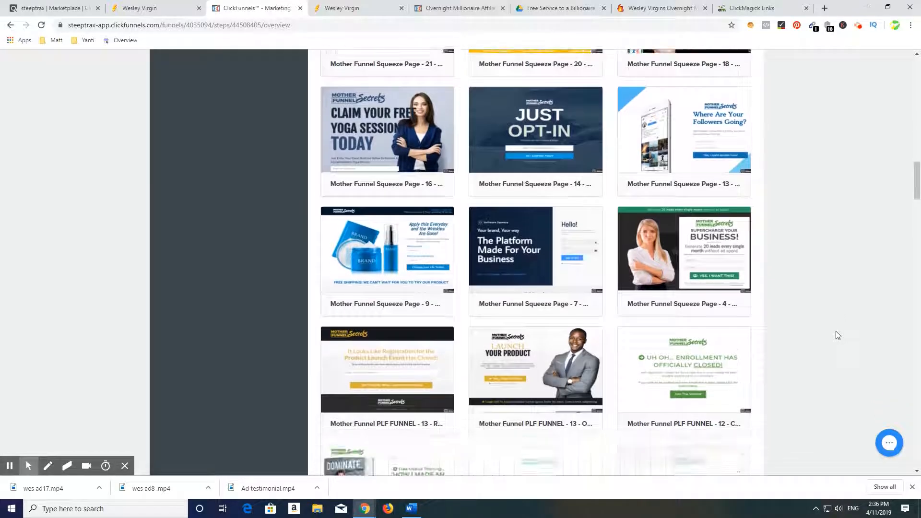
scroll(836, 331, "up", 2)
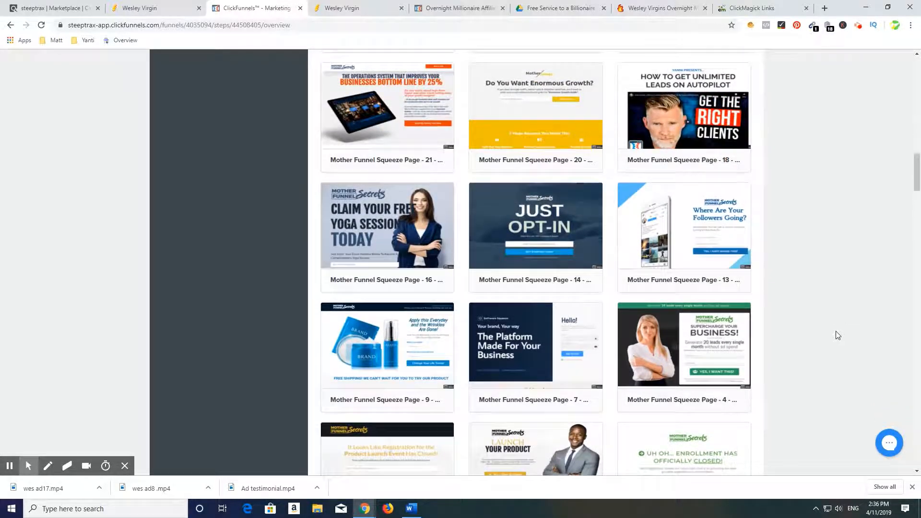
scroll(837, 335, "down", 8)
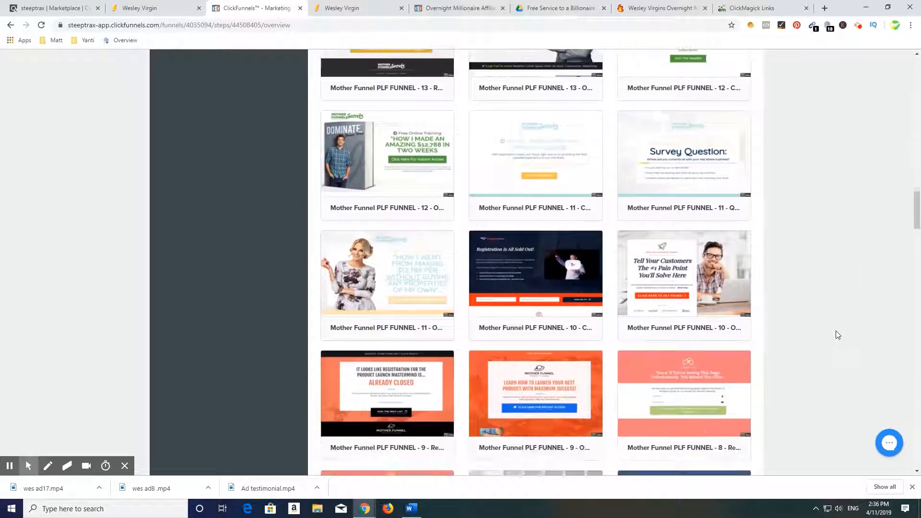
scroll(838, 335, "down", 5)
scroll(836, 329, "up", 13)
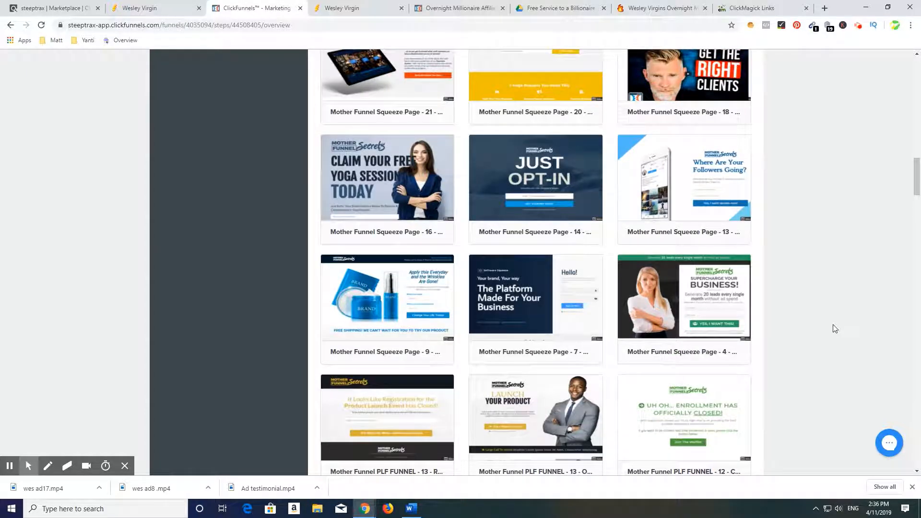
scroll(836, 328, "up", 4)
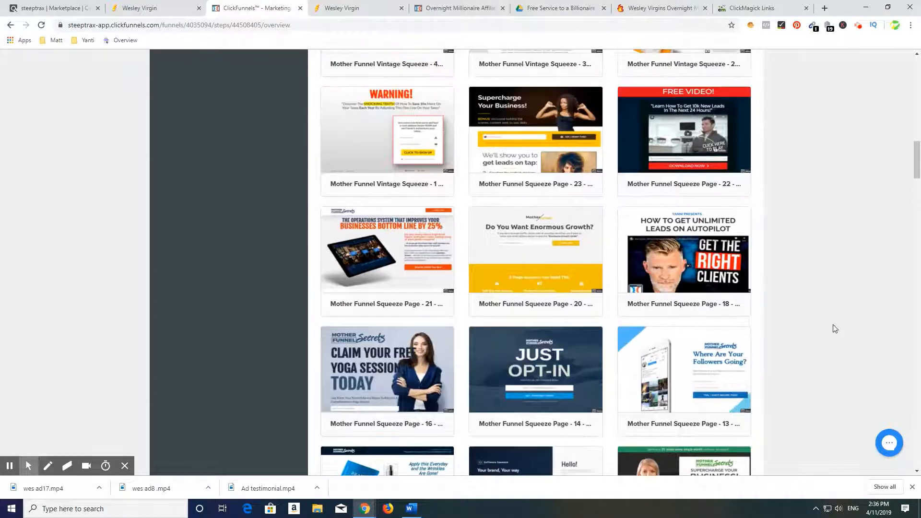
scroll(836, 329, "up", 2)
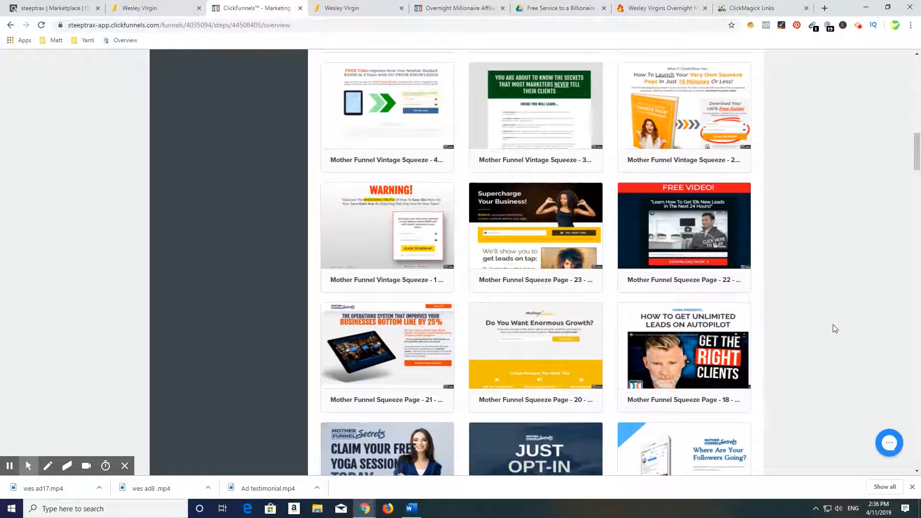
- Examine the further optin templates, from the Mother Funnel PLF designs through to the classic and video optin pages
scroll(834, 330, "down", 9)
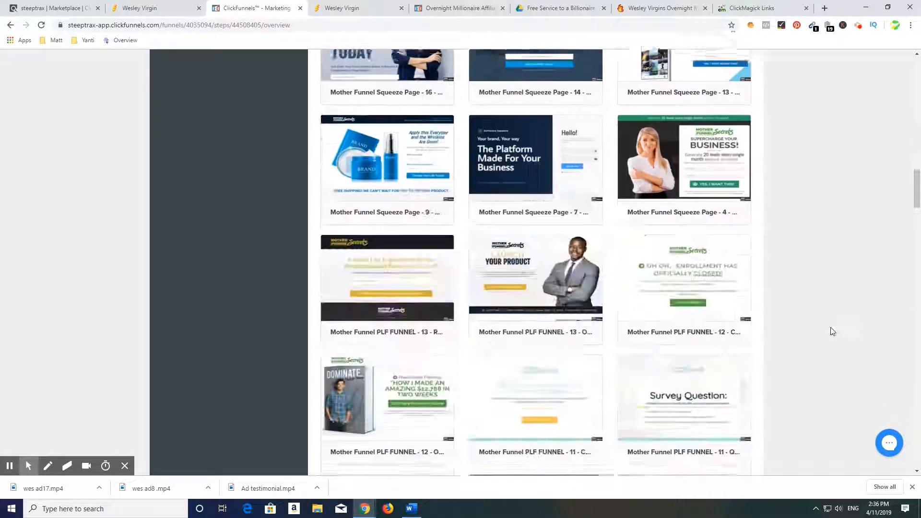
scroll(833, 331, "down", 9)
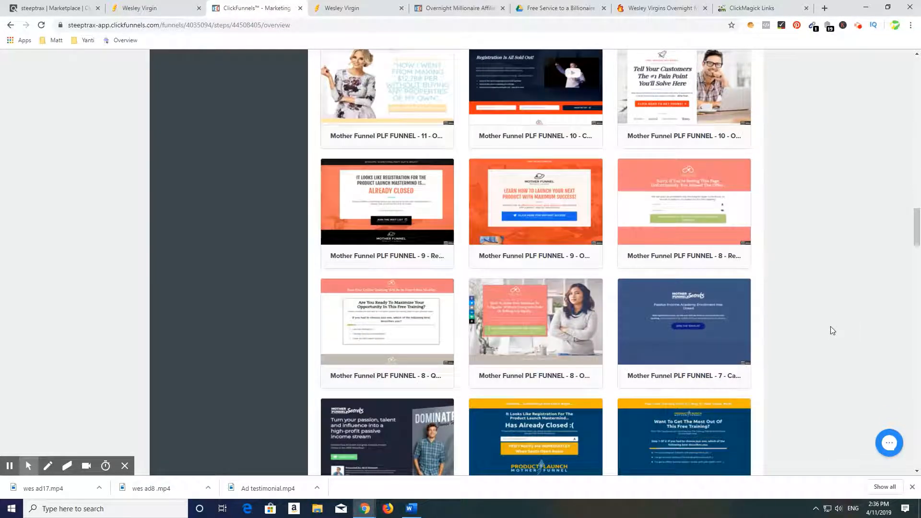
scroll(833, 332, "down", 3)
scroll(833, 330, "down", 6)
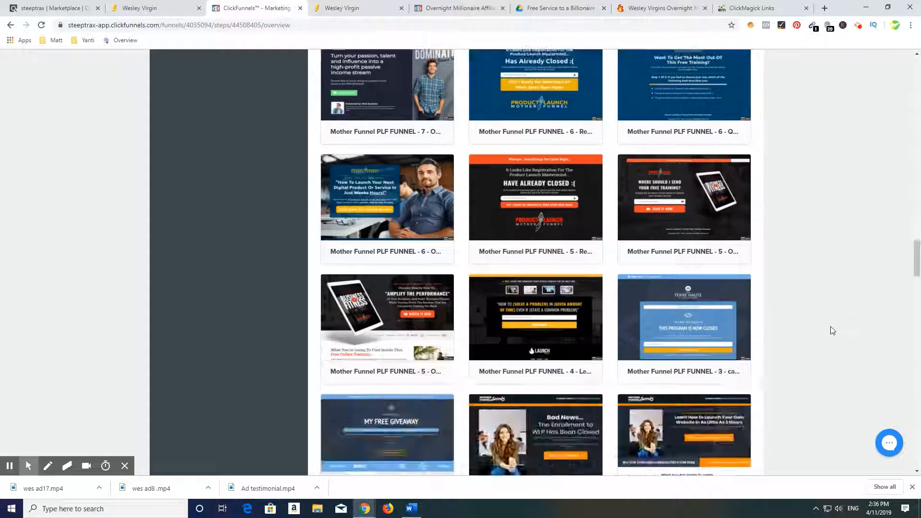
scroll(833, 331, "down", 1)
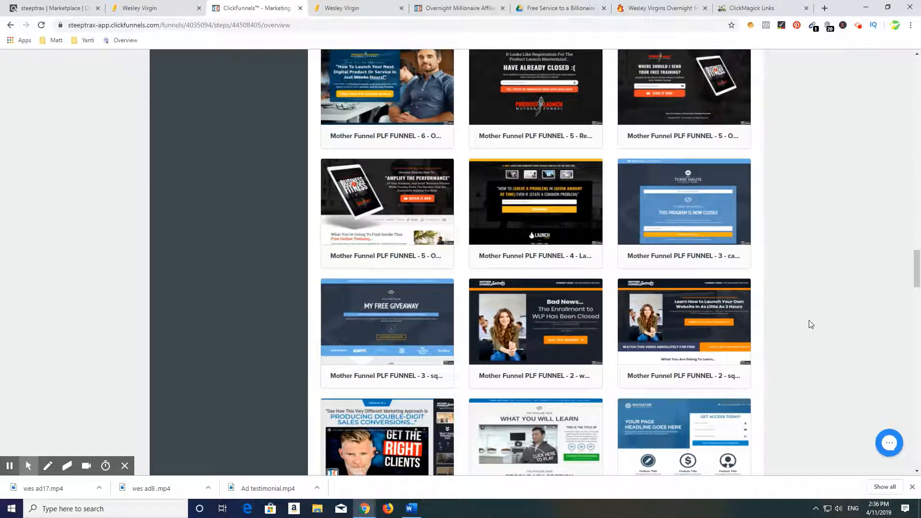
scroll(811, 325, "down", 5)
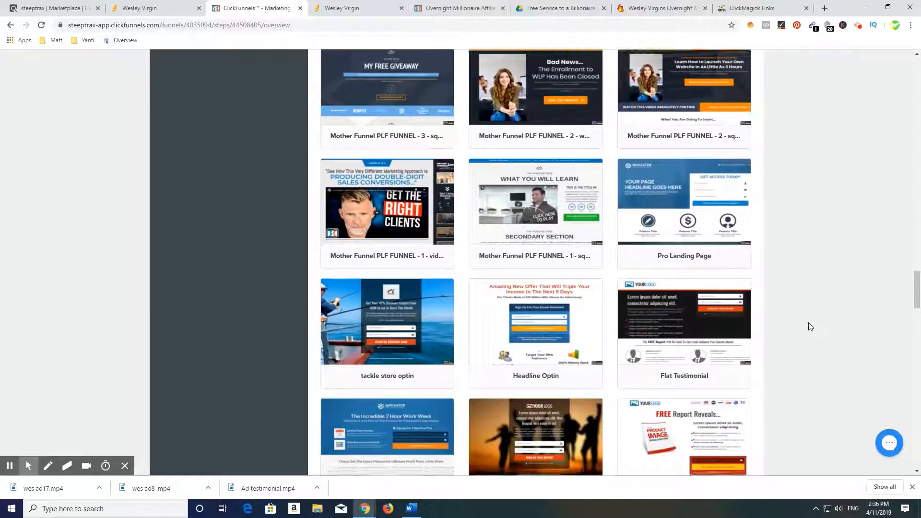
scroll(811, 328, "down", 7)
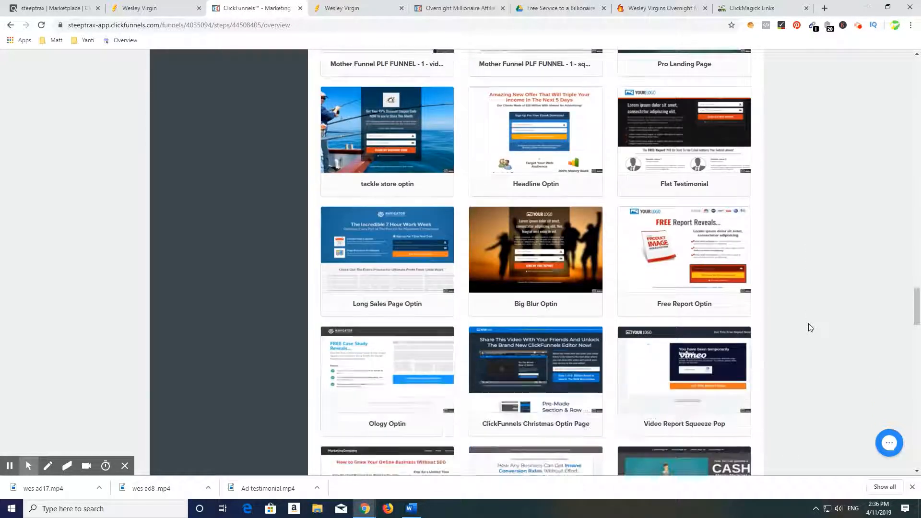
scroll(811, 328, "down", 9)
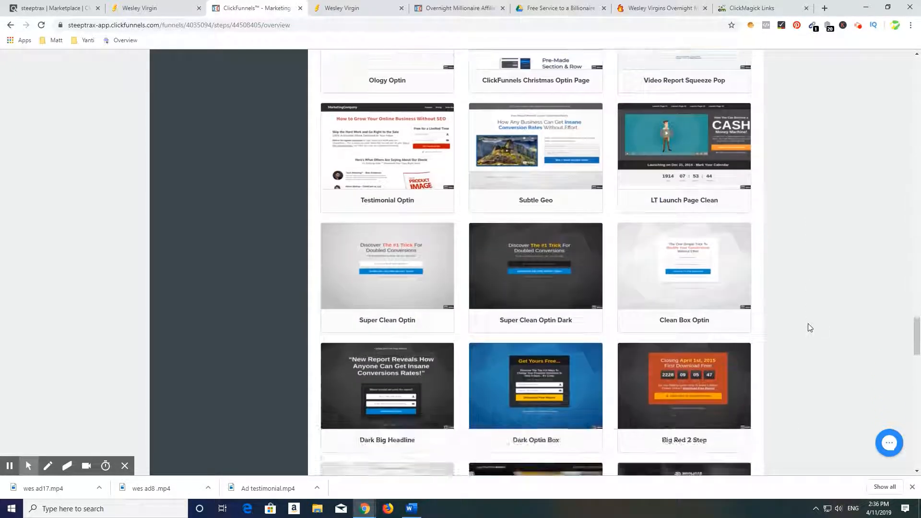
scroll(806, 321, "down", 4)
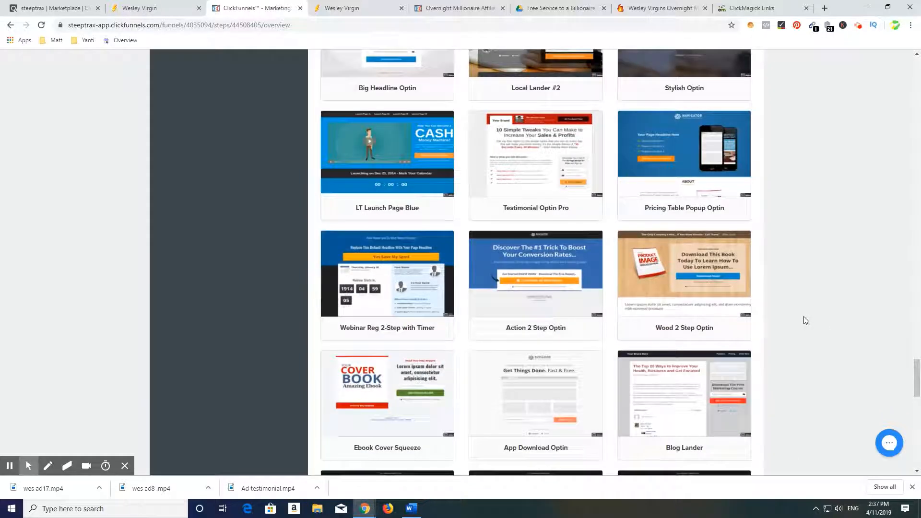
scroll(806, 320, "up", 5)
scroll(806, 321, "down", 10)
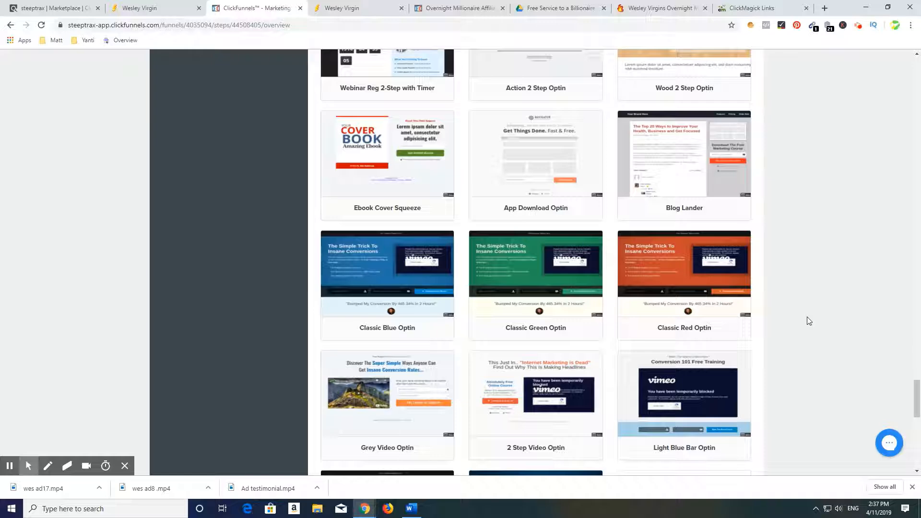
- Choose the Video BG Squeeze template for the Overnight Millionaire funnel step
scroll(816, 328, "down", 7)
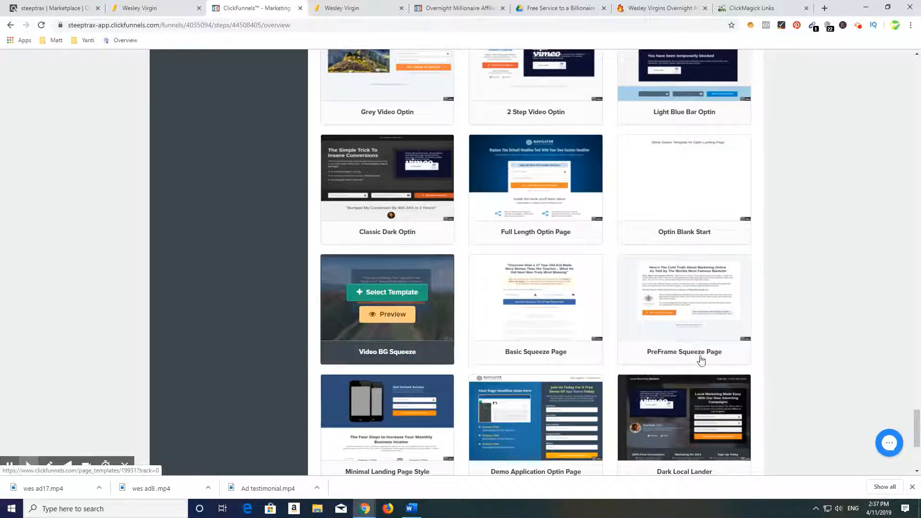
scroll(826, 396, "down", 2)
scroll(826, 396, "up", 2)
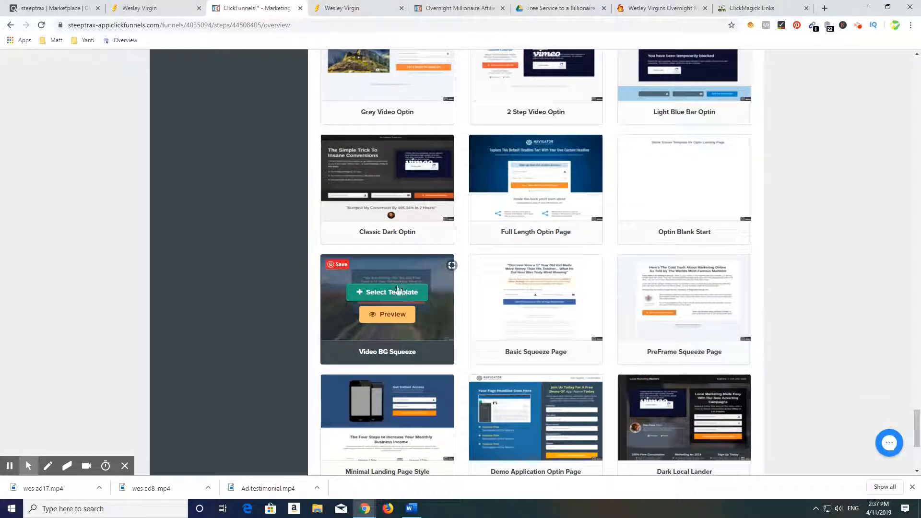
left_click(387, 294)
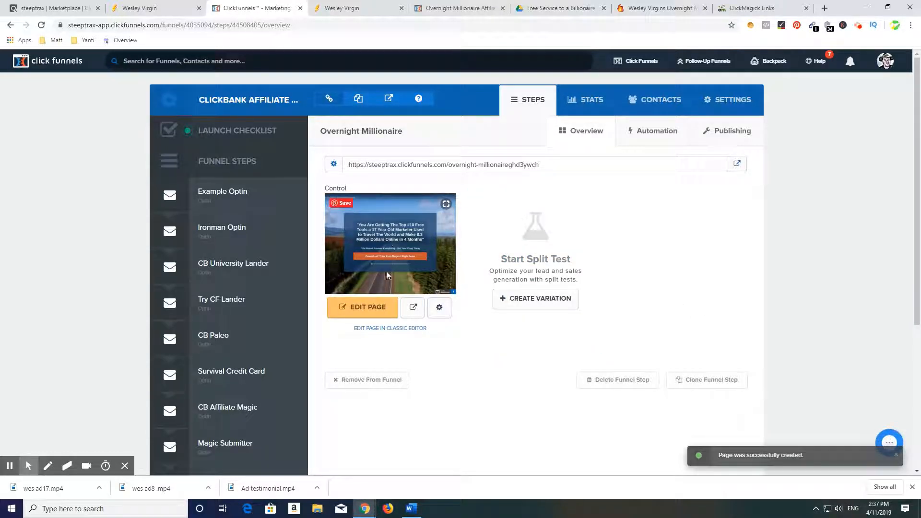
- Open the Overnight Millionaire page in the page editor and preview the unedited template
left_click(367, 309)
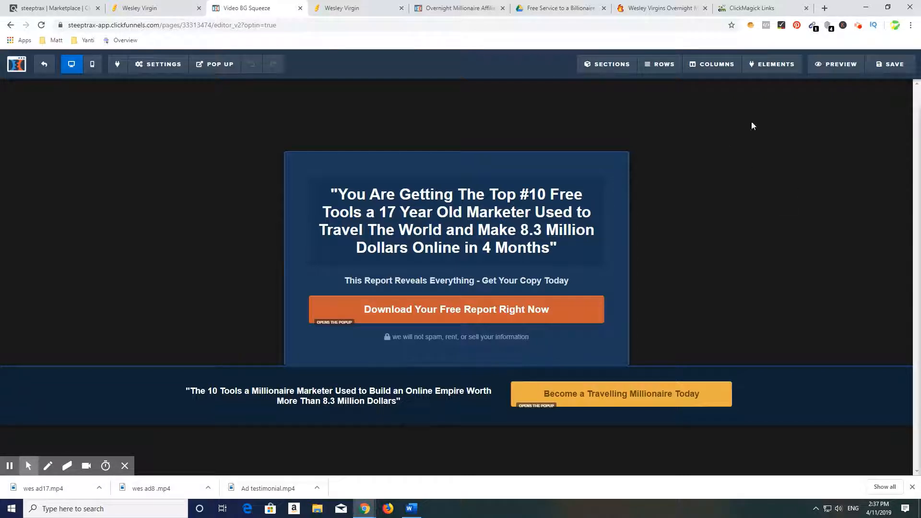
left_click(827, 72)
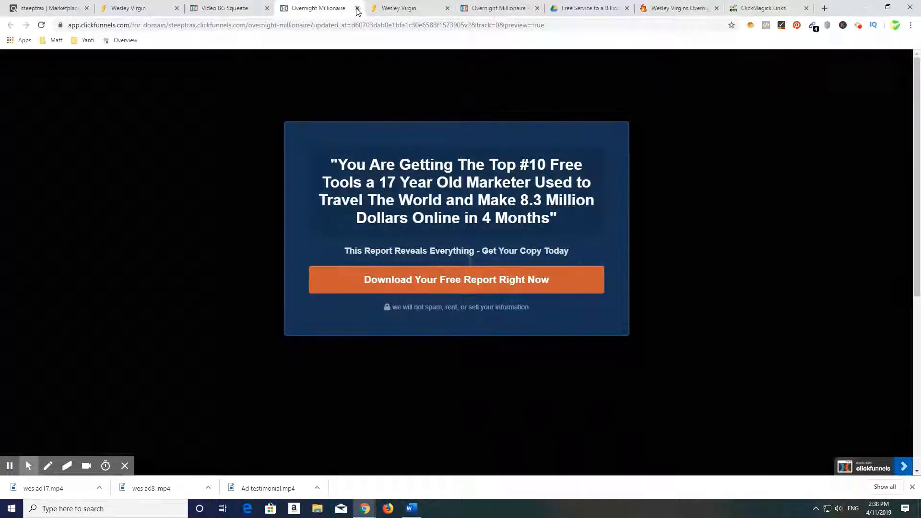
left_click(357, 8)
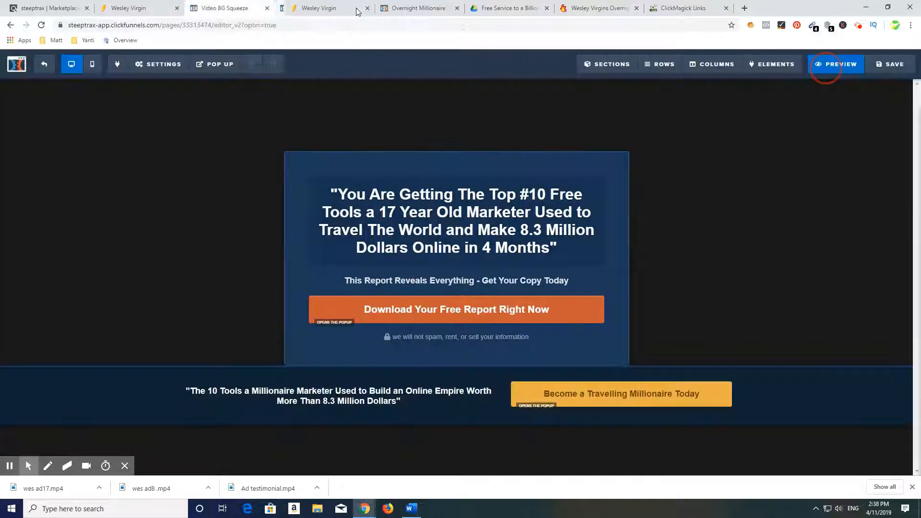
- Set the page's background color to the recently used blue #0174c7 and preview the page
left_click(153, 66)
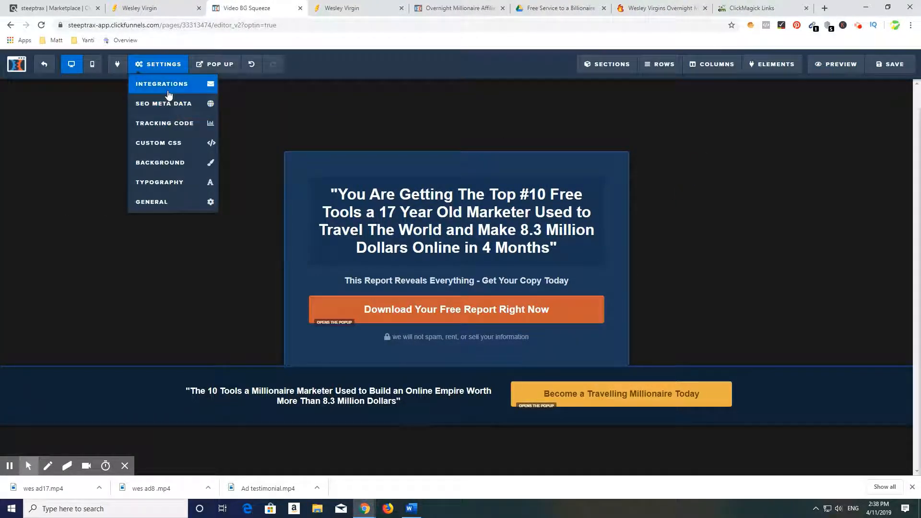
left_click(173, 165)
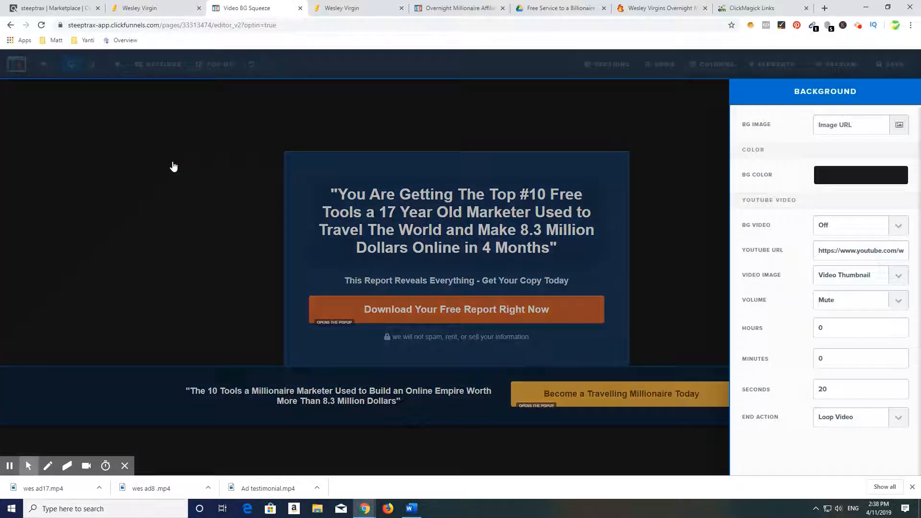
left_click(845, 183)
left_click(898, 238)
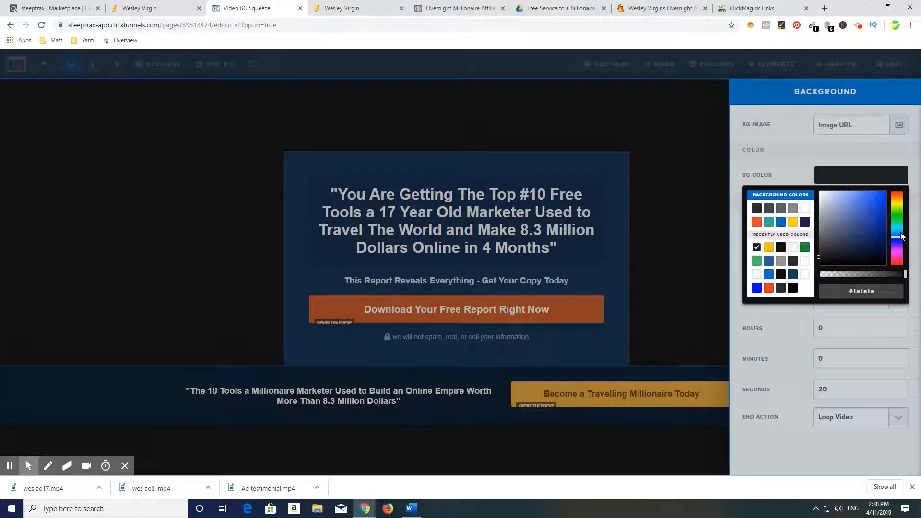
left_click(900, 232)
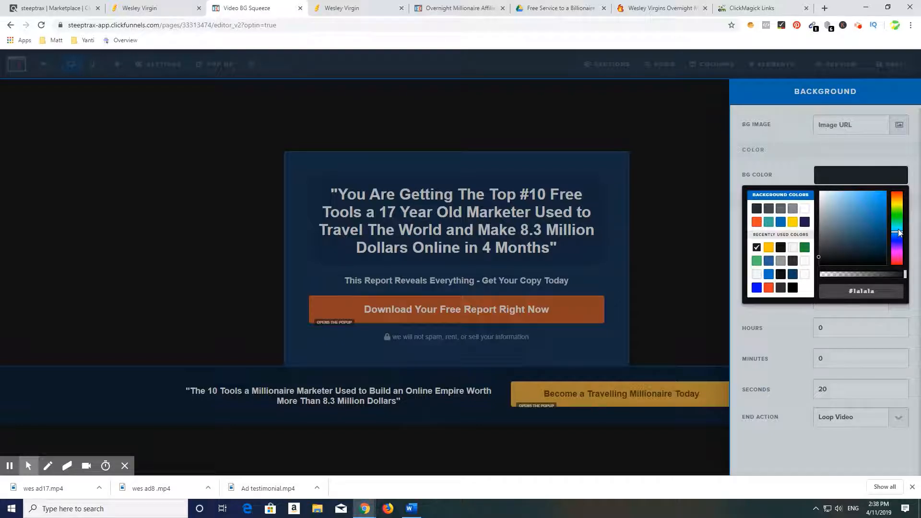
left_click(900, 233)
left_click(898, 235)
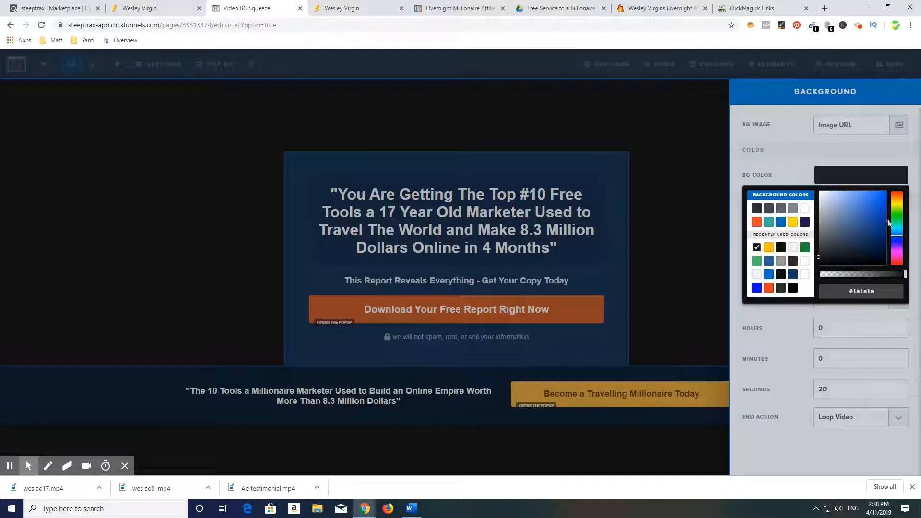
left_click(852, 199)
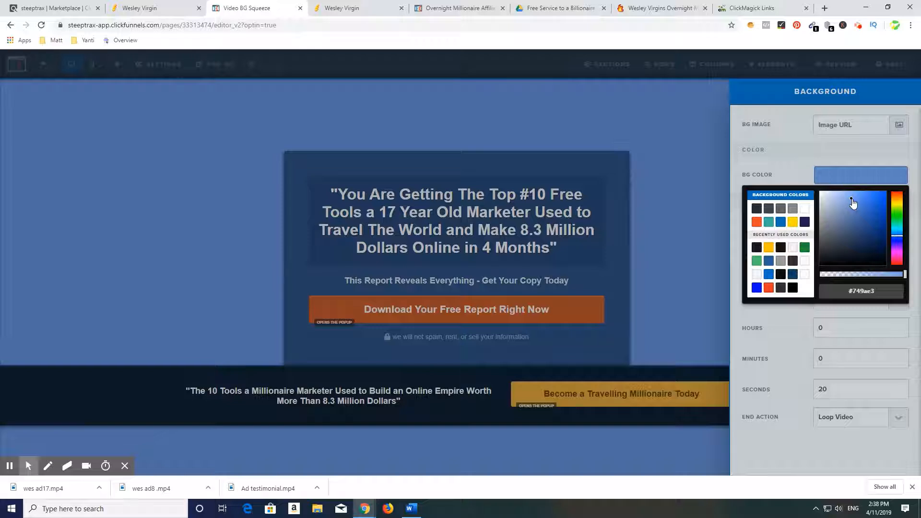
left_click(769, 275)
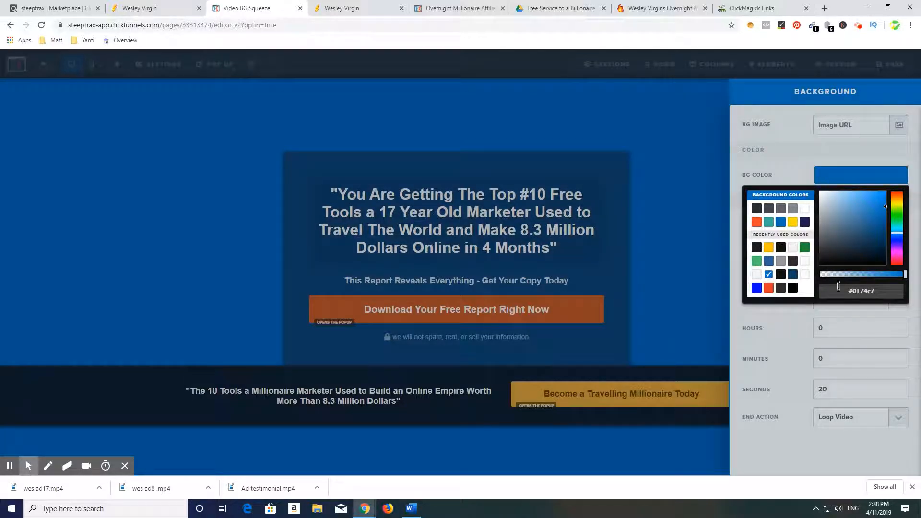
left_click(667, 273)
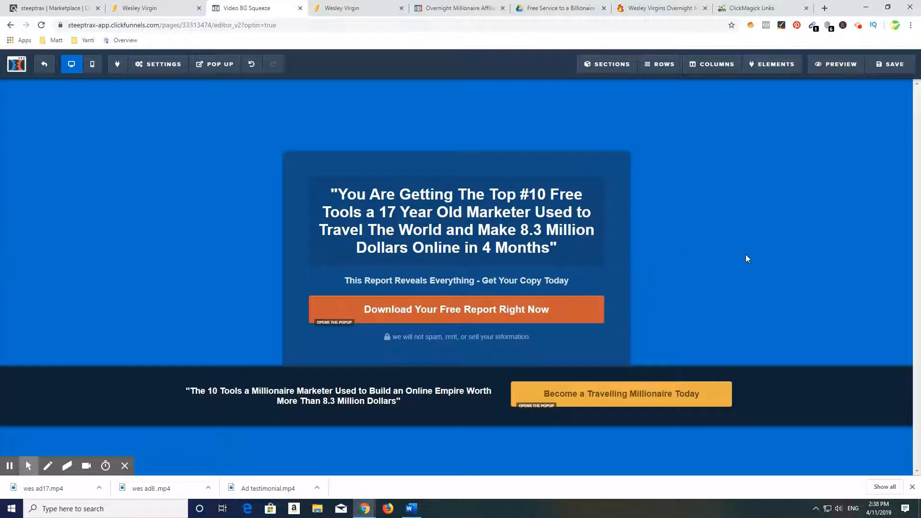
left_click(835, 64)
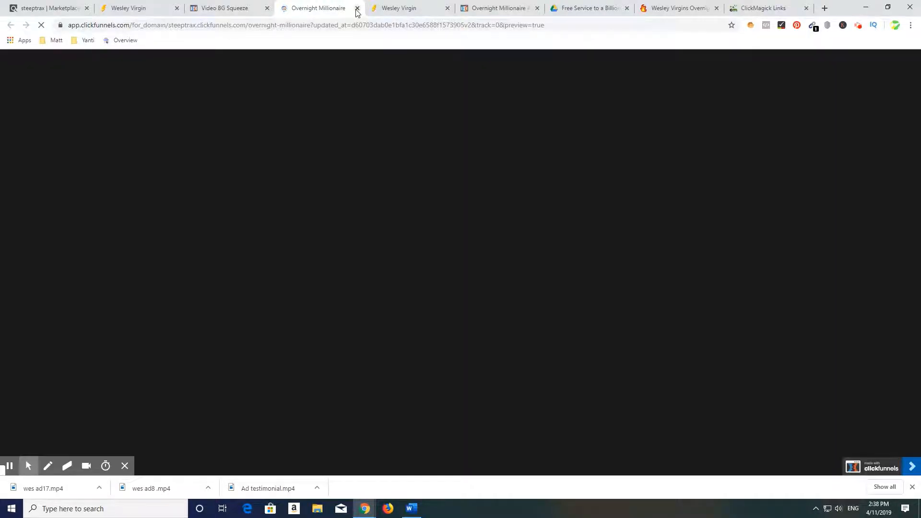
left_click(357, 8)
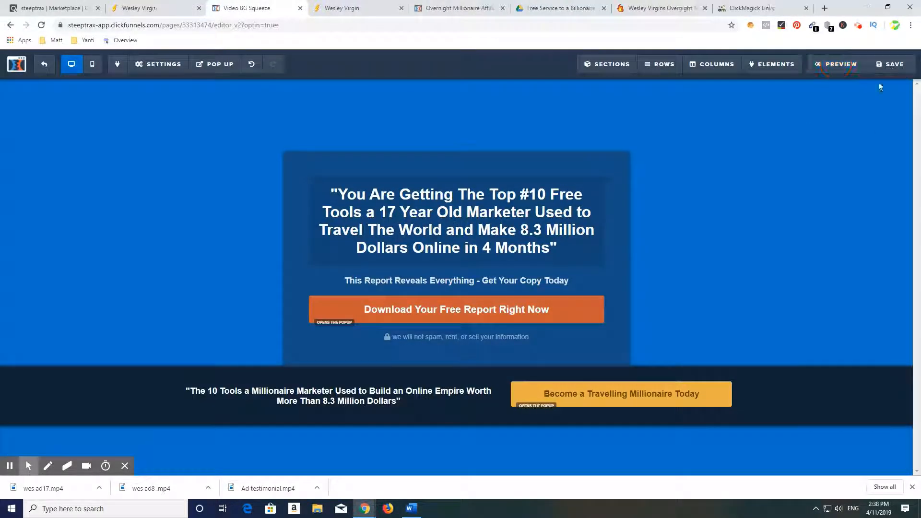
- Change the page's background color to the lighter blue #5298ca
left_click(158, 64)
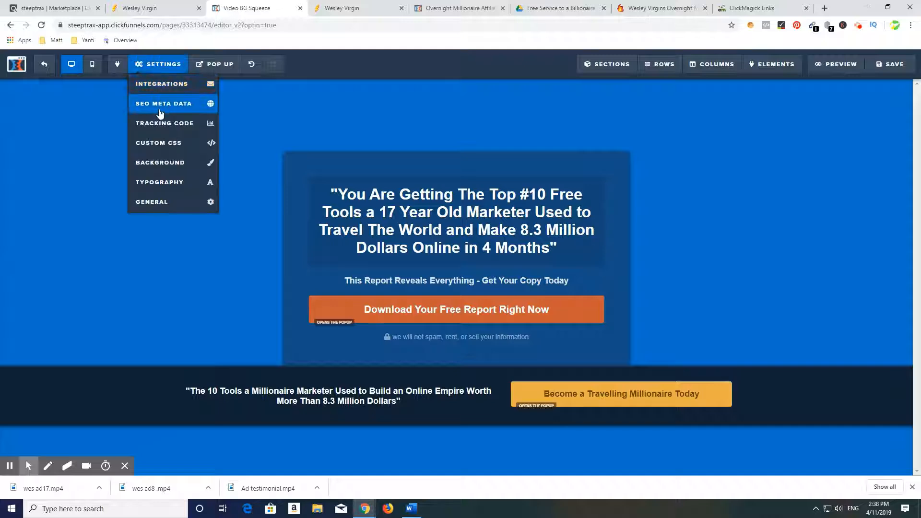
left_click(155, 168)
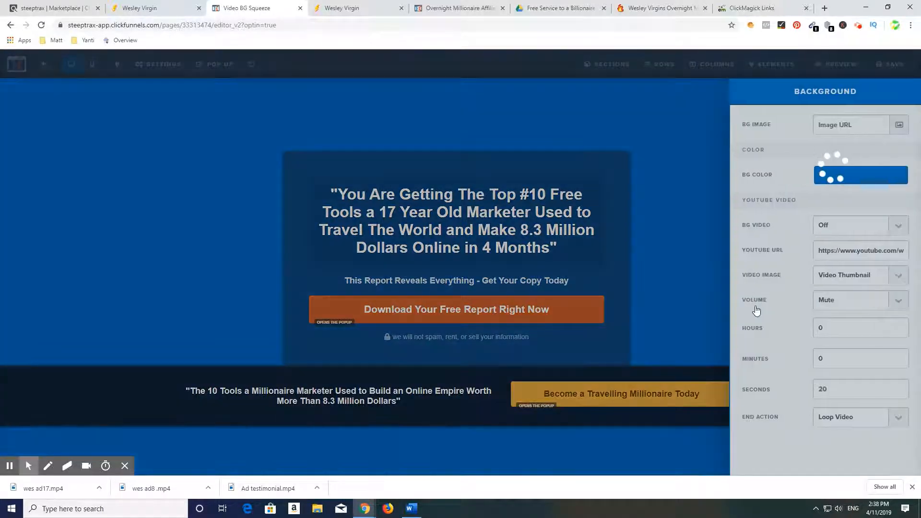
left_click(872, 180)
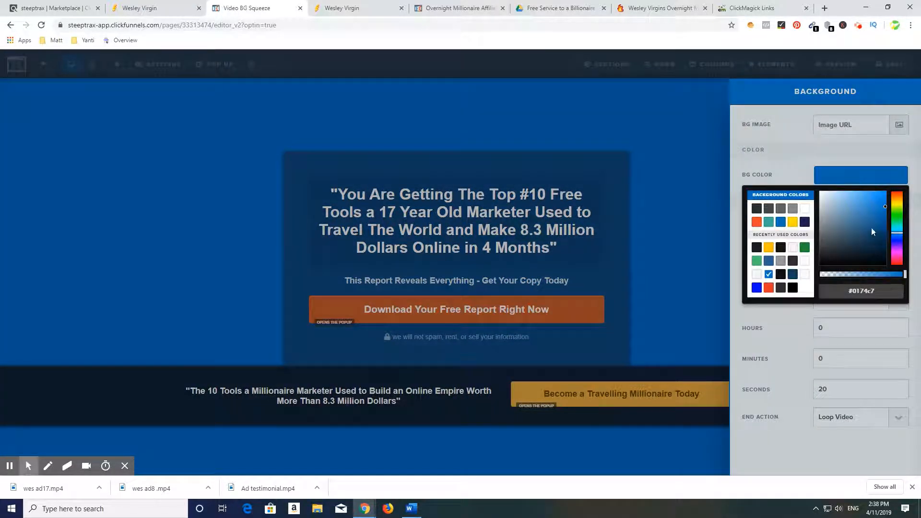
left_click(844, 201)
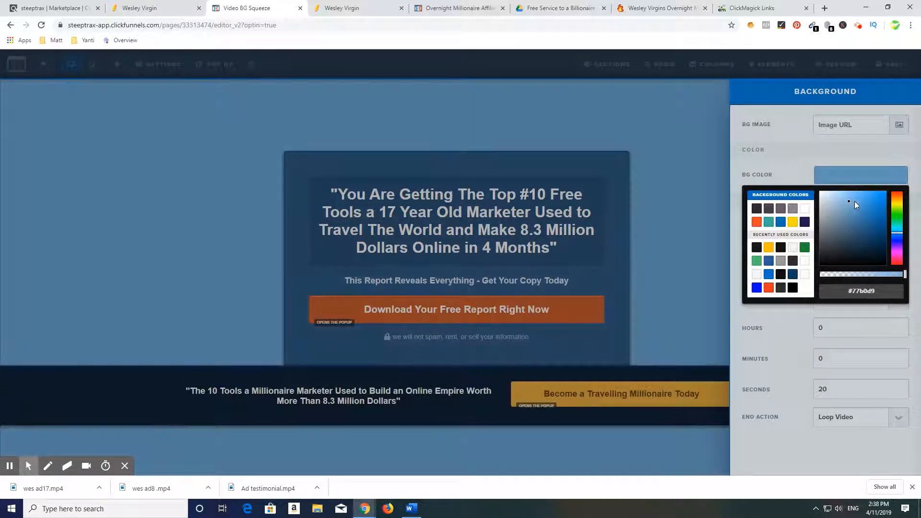
left_click(859, 206)
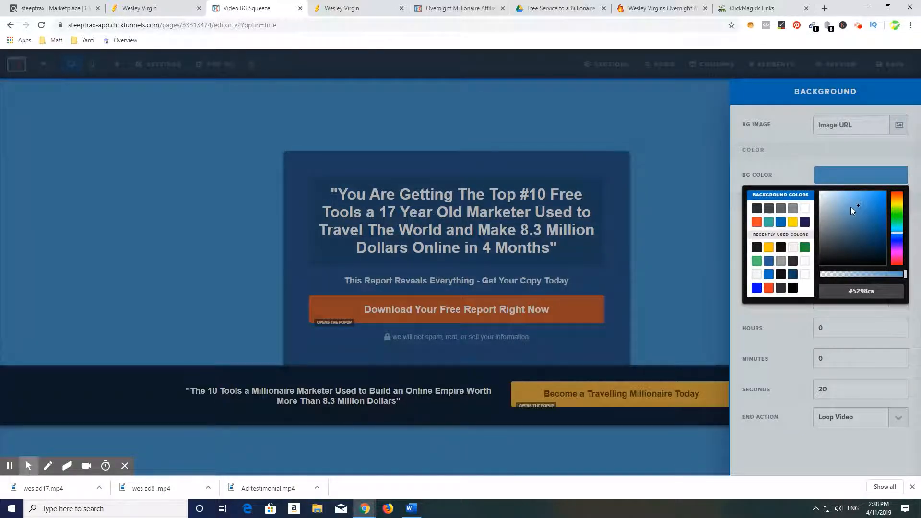
left_click(682, 256)
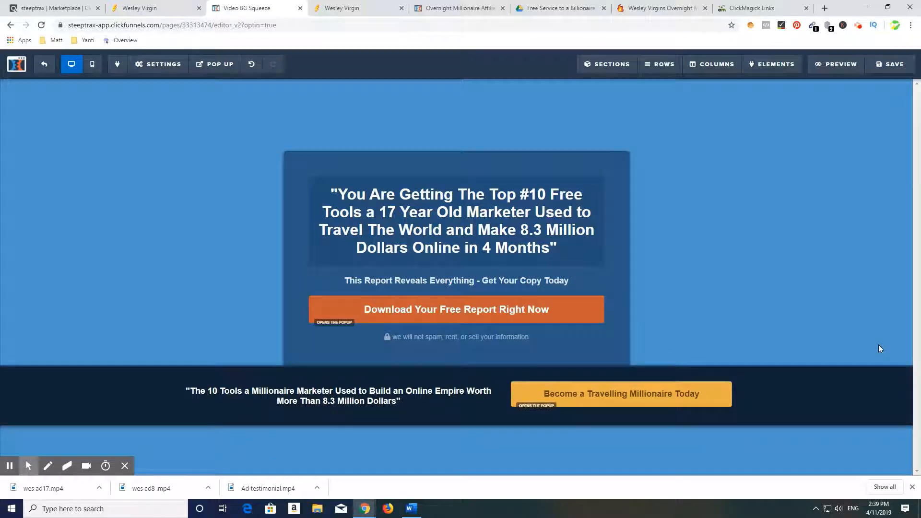
- Examine the page's signup pop-up and its settings, and return to the page
mouse_move(229, 66)
left_click(229, 85)
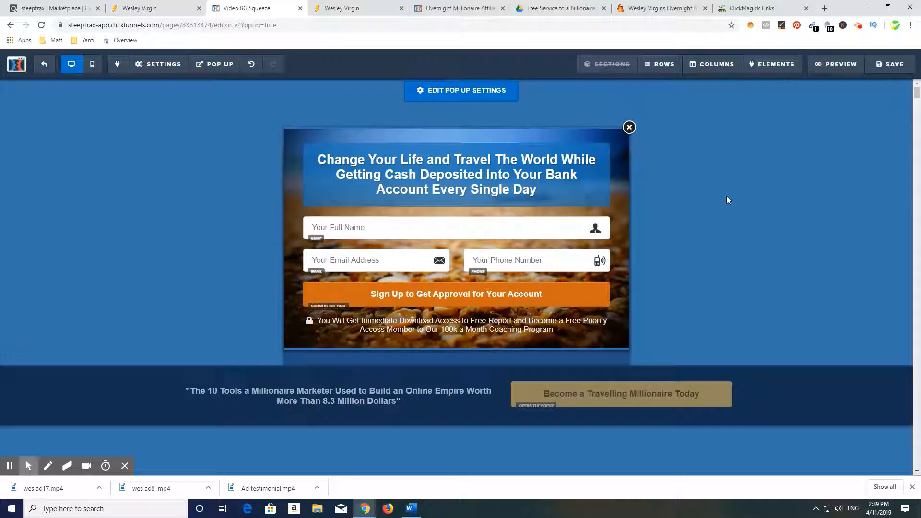
left_click(630, 126)
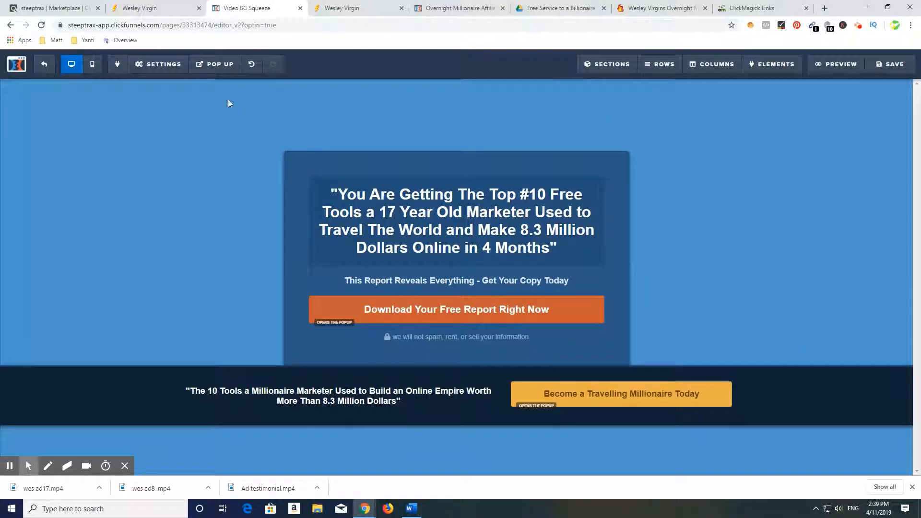
mouse_move(214, 65)
left_click(210, 105)
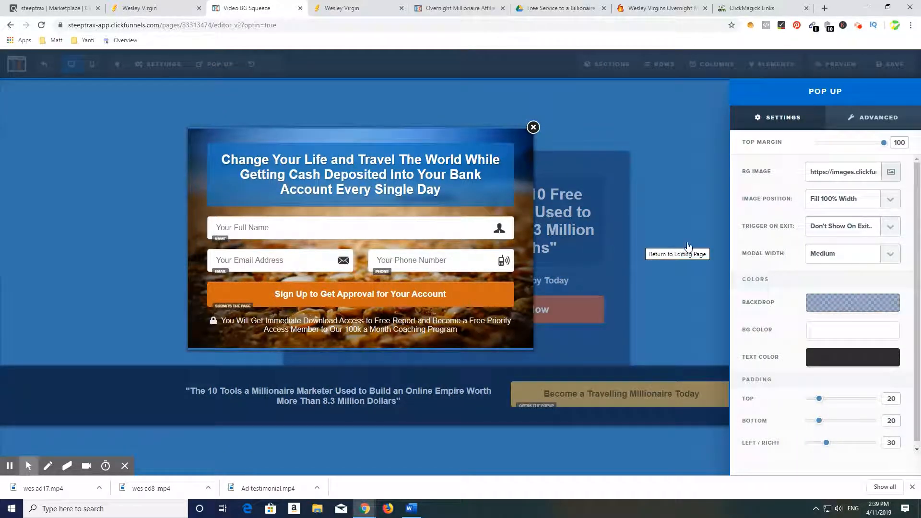
left_click(689, 170)
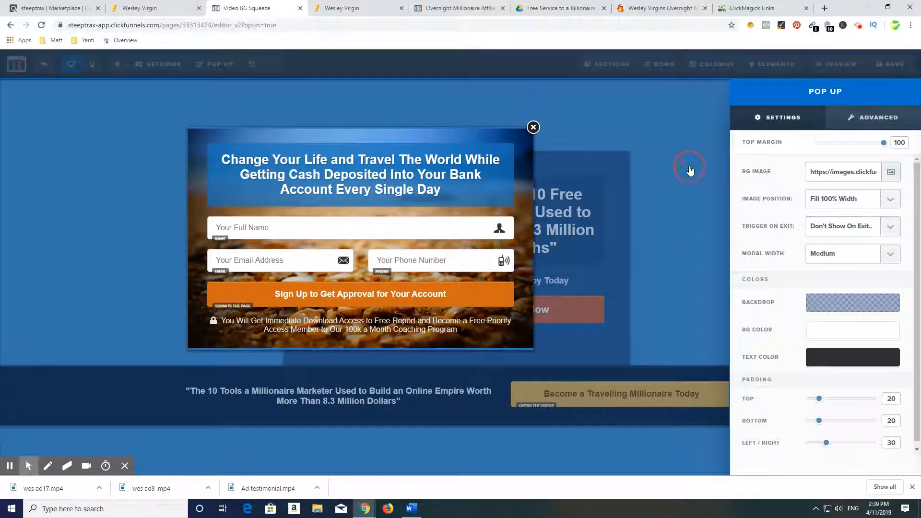
left_click(630, 127)
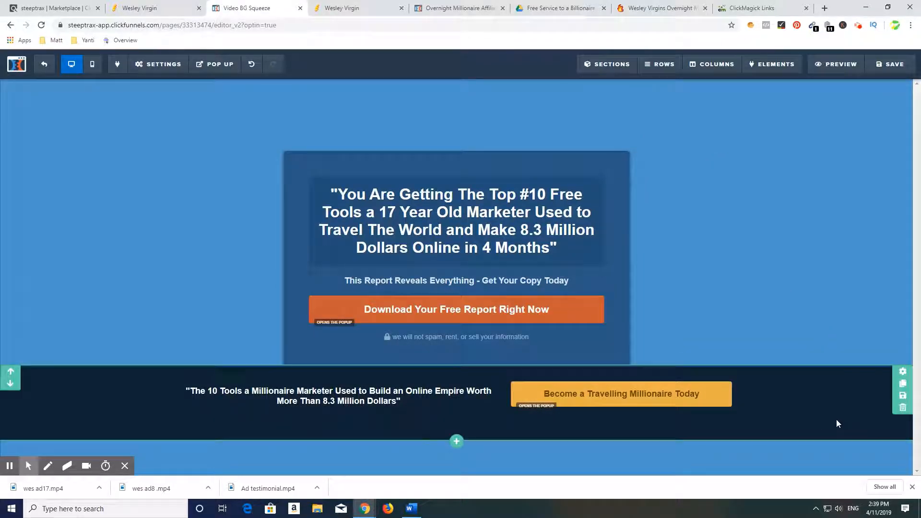
- Delete the dark section below the optin box that holds the "Become a Travelling Millionaire Today" button
left_click(903, 408)
left_click(508, 80)
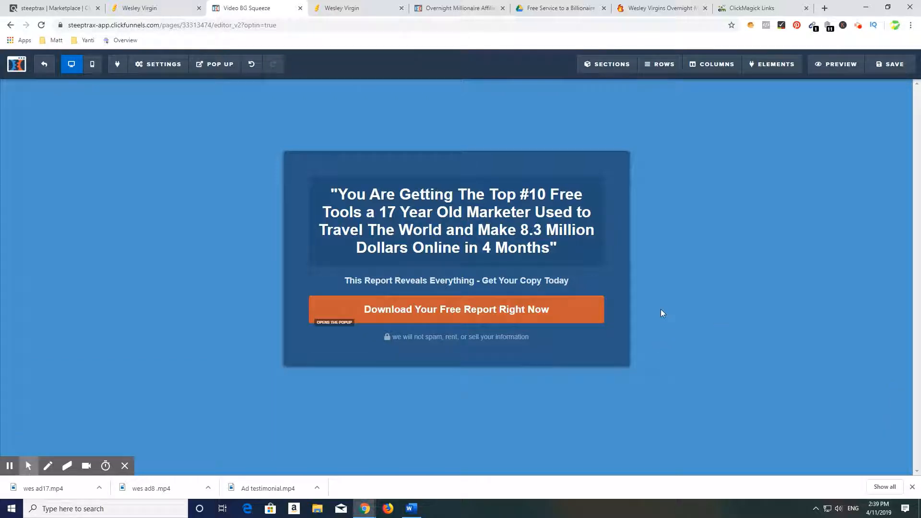
- Set the action of the "Download Your Free Report Right Now" button to Go To Website URL
left_click(416, 311)
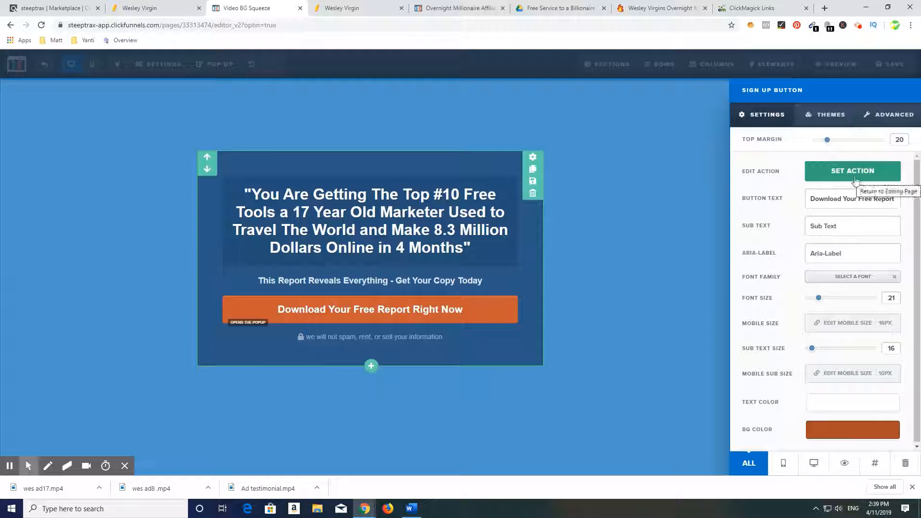
left_click(856, 176)
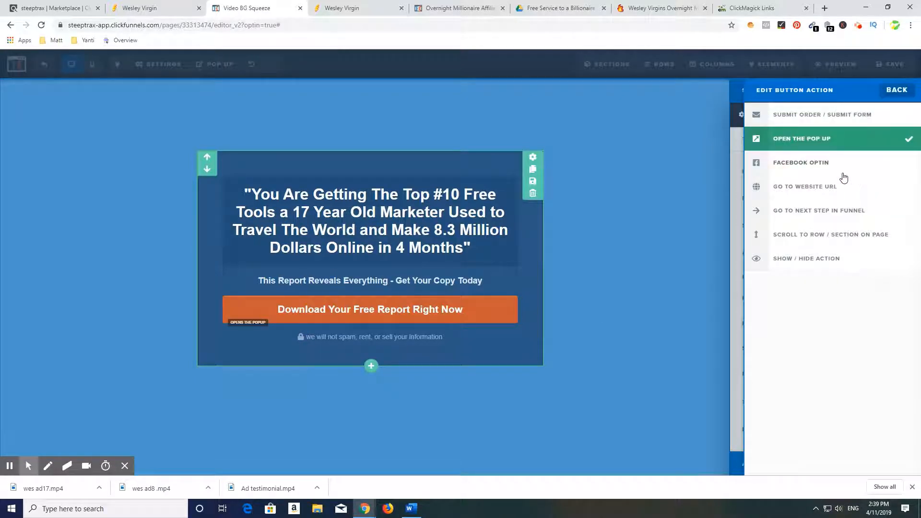
left_click(817, 190)
left_click(657, 246)
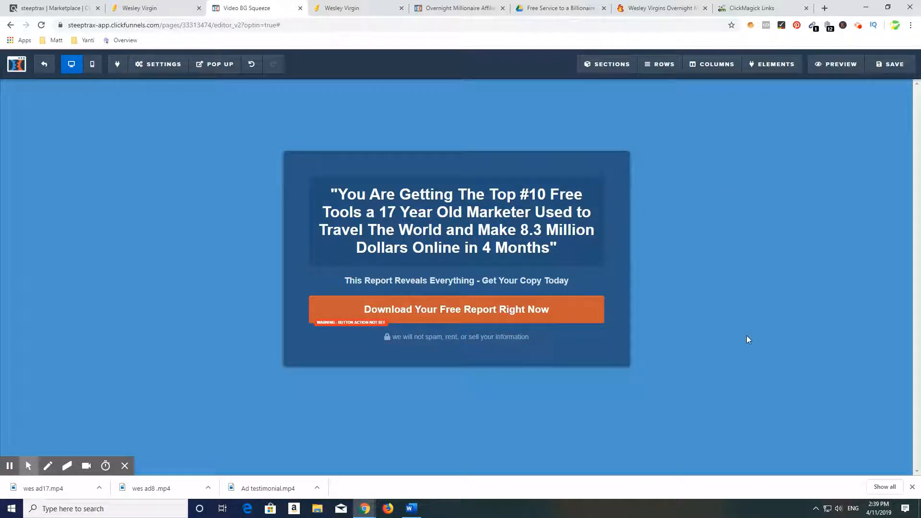
- Compare the headline on the Overnight Millionaire sales page with the optin page's headline, ending in the page editor
left_click(149, 8)
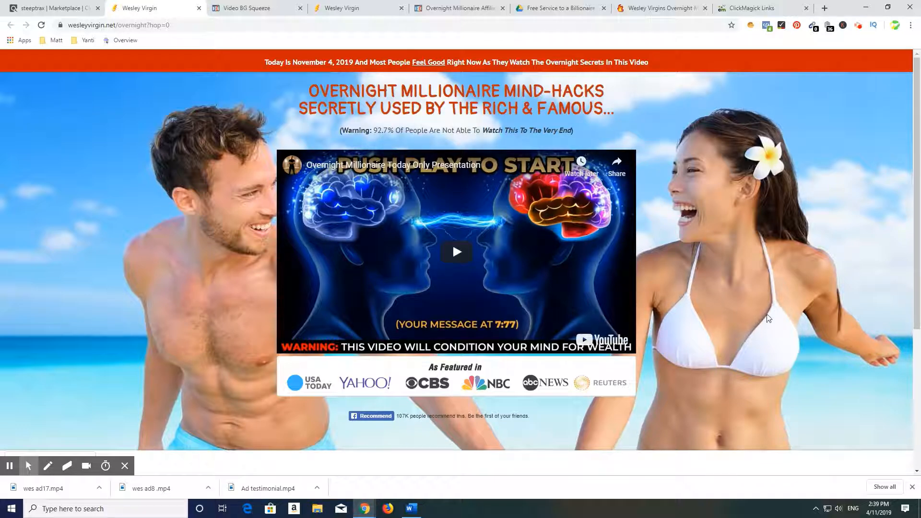
left_click(275, 9)
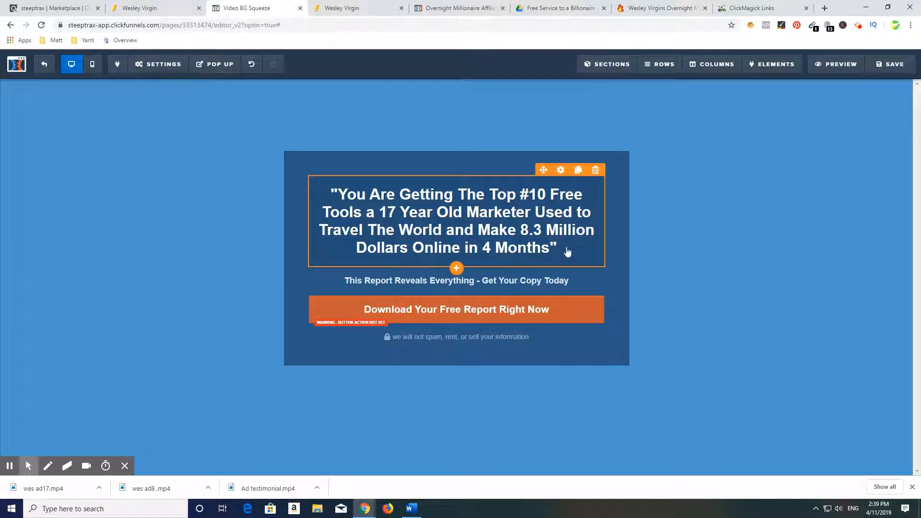
left_click(175, 8)
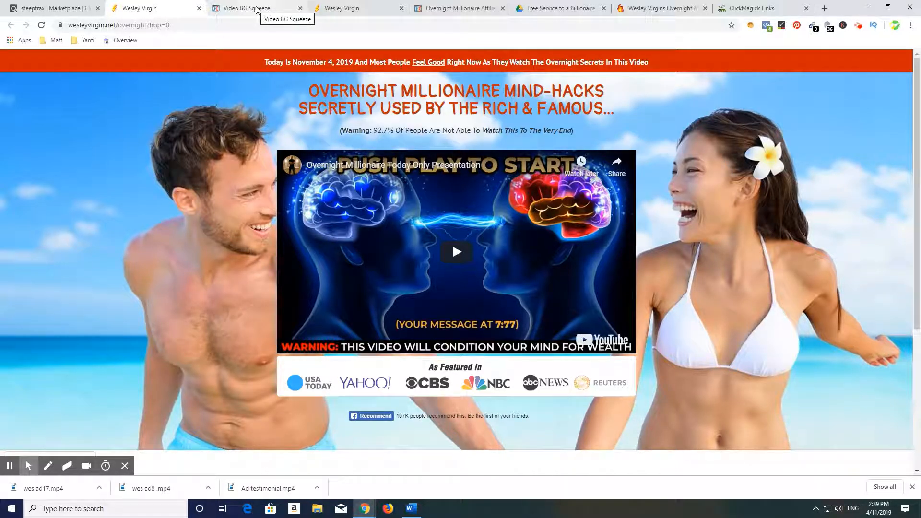
left_click(257, 8)
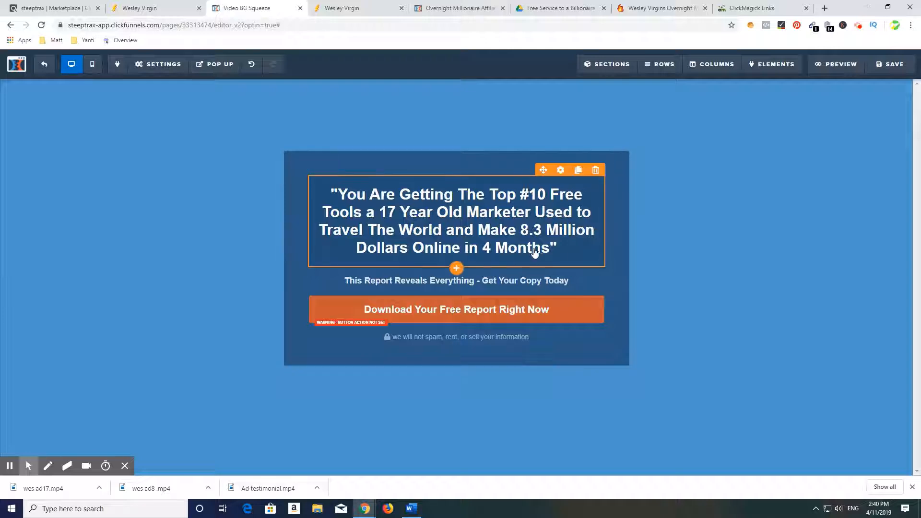
- Replace the text inside the headline's quotation marks with "Learn the Mind-Hacks used by successful Entrepreneurs"
left_click(553, 248)
left_click_drag(552, 248, 342, 197)
type("Learn")
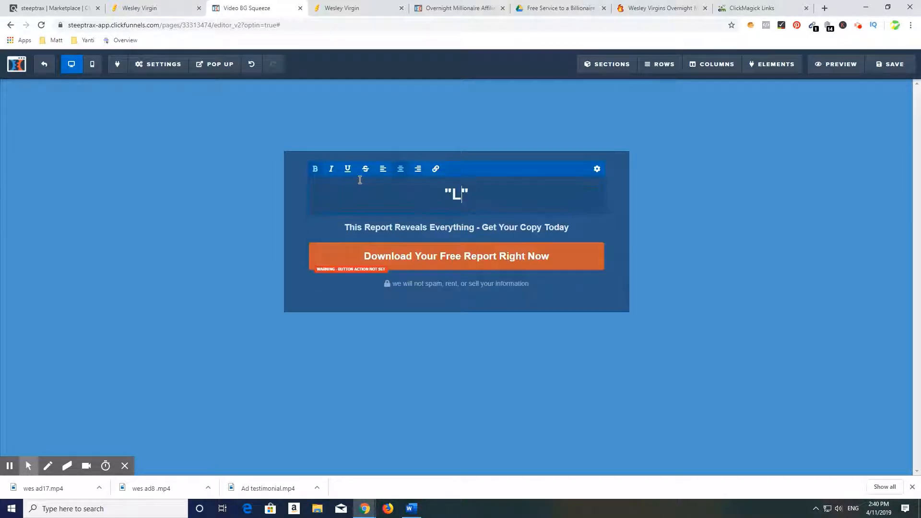
type(" the Mind")
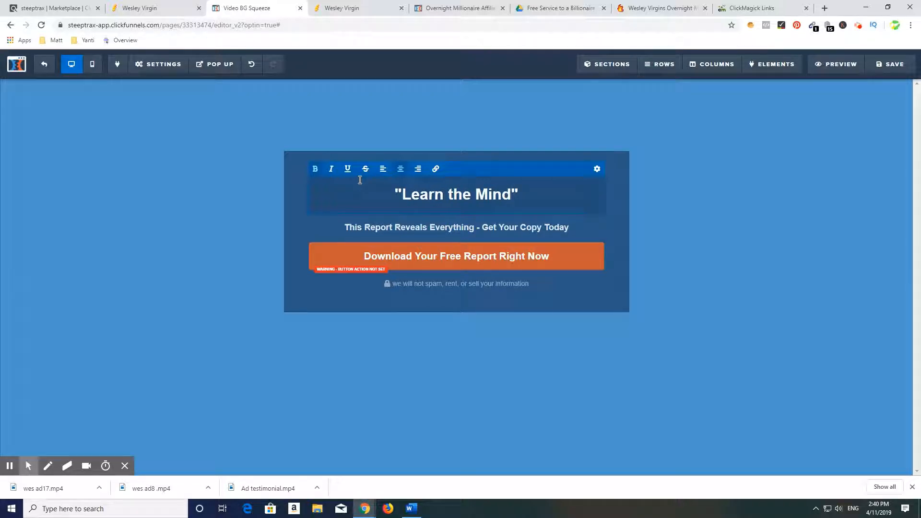
type("-Hacks ")
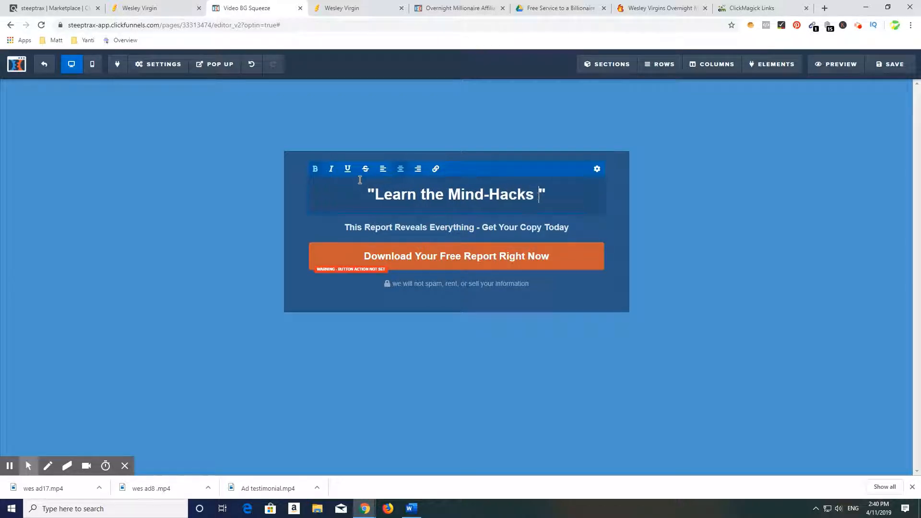
type("used by ")
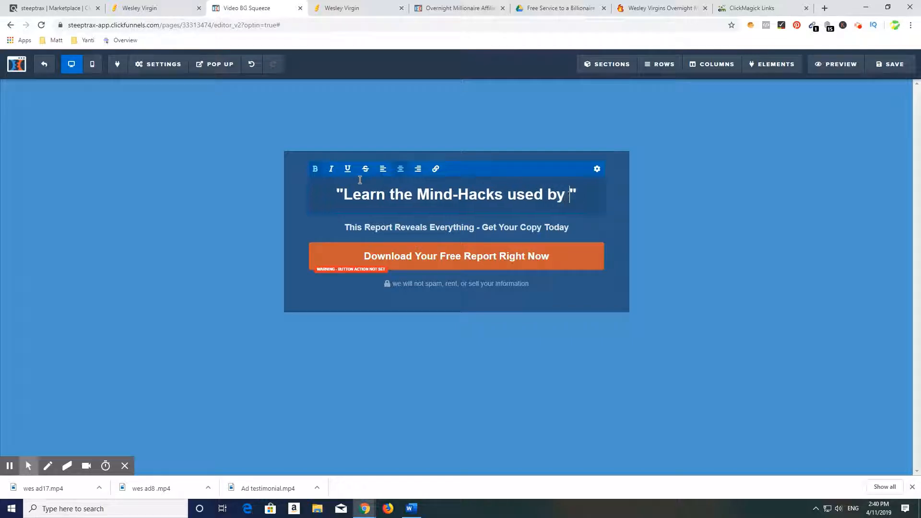
type("succe")
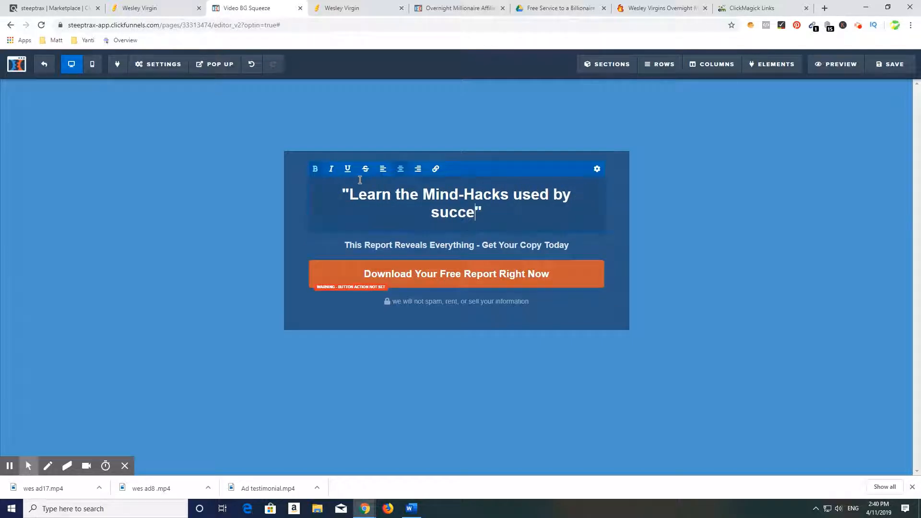
type("ful E")
type("ntrepre")
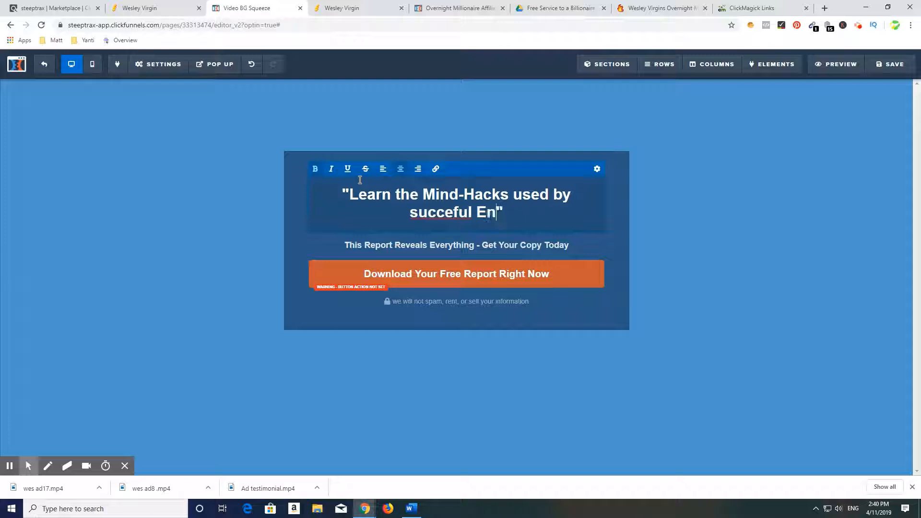
type("neurs ")
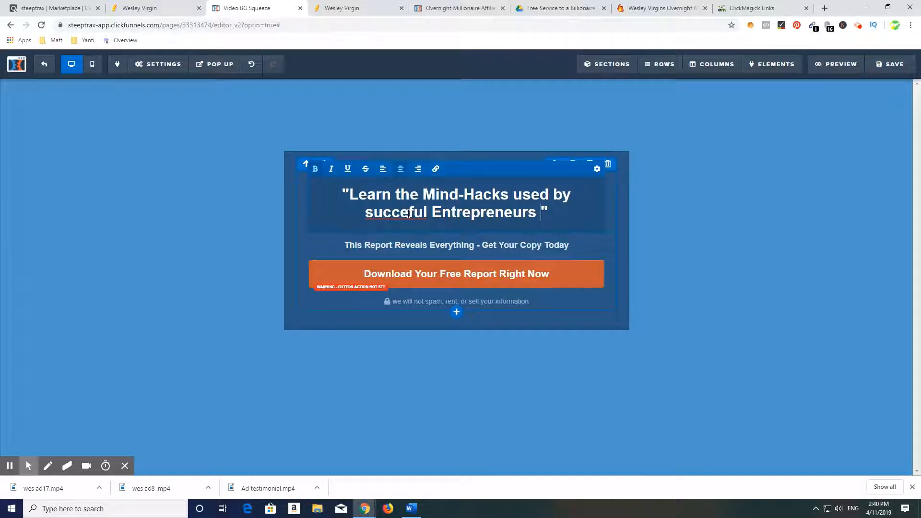
type("ss")
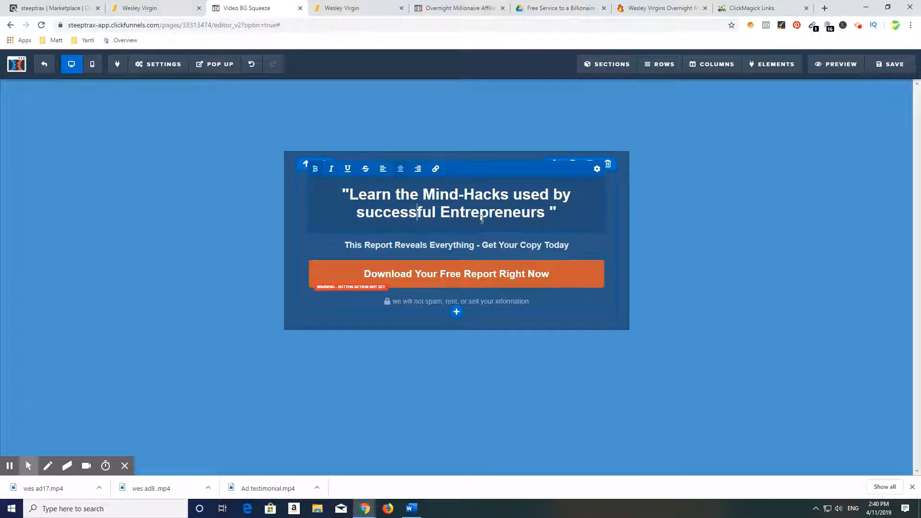
- Extend the headline inside its closing quotation mark with "to find your own path to success"
left_click(481, 217)
left_click(551, 213)
type("to")
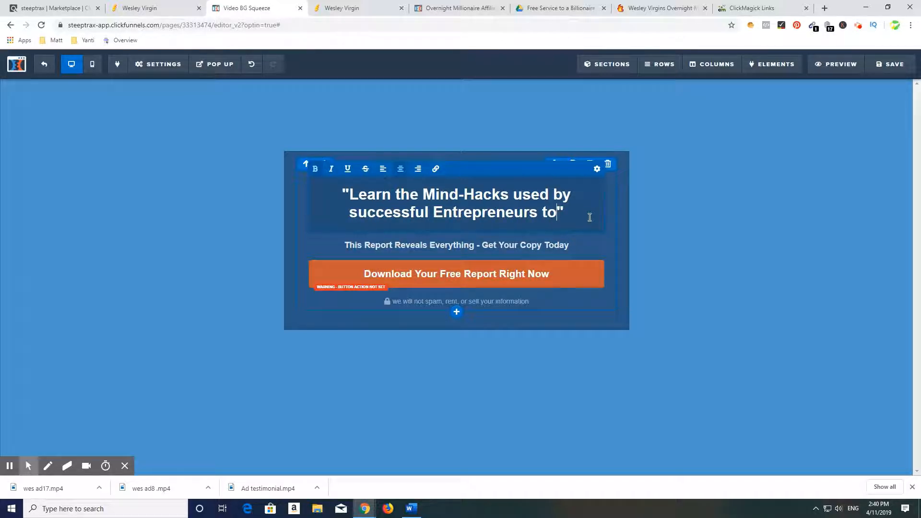
type(" fin")
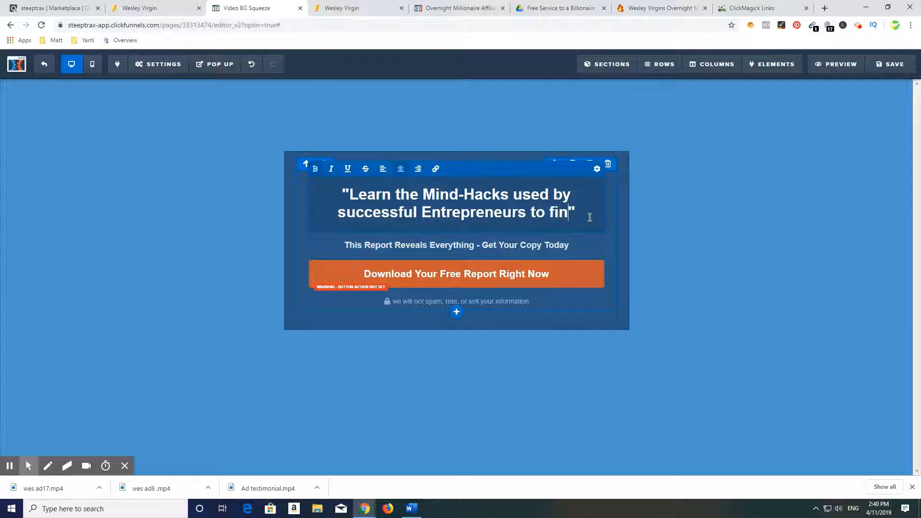
type("d your own")
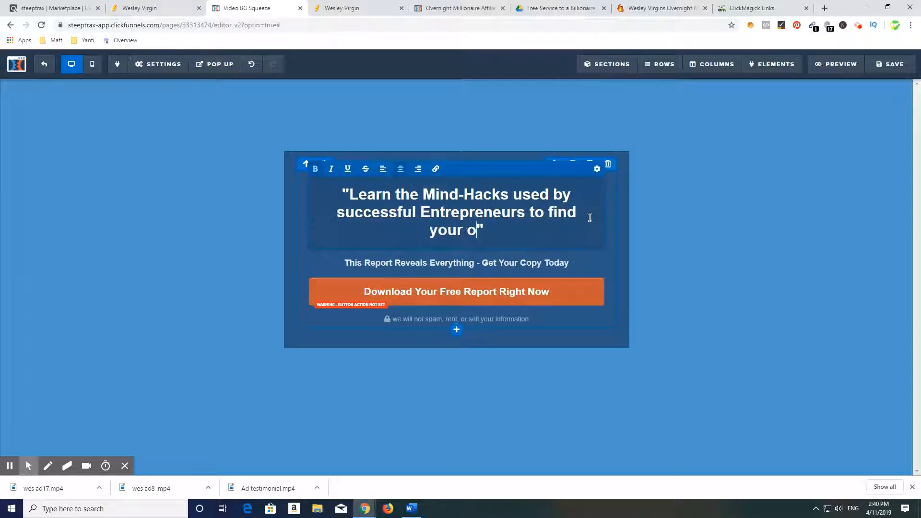
type(" path to ")
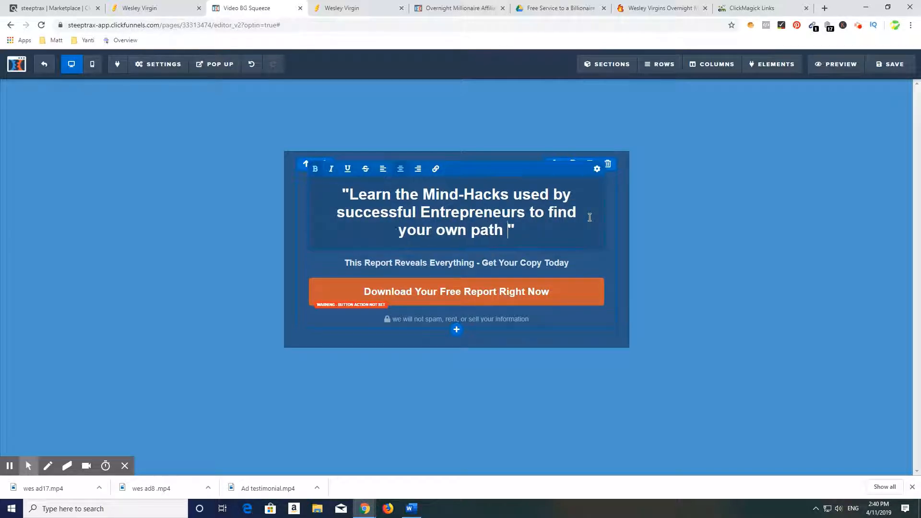
type("success")
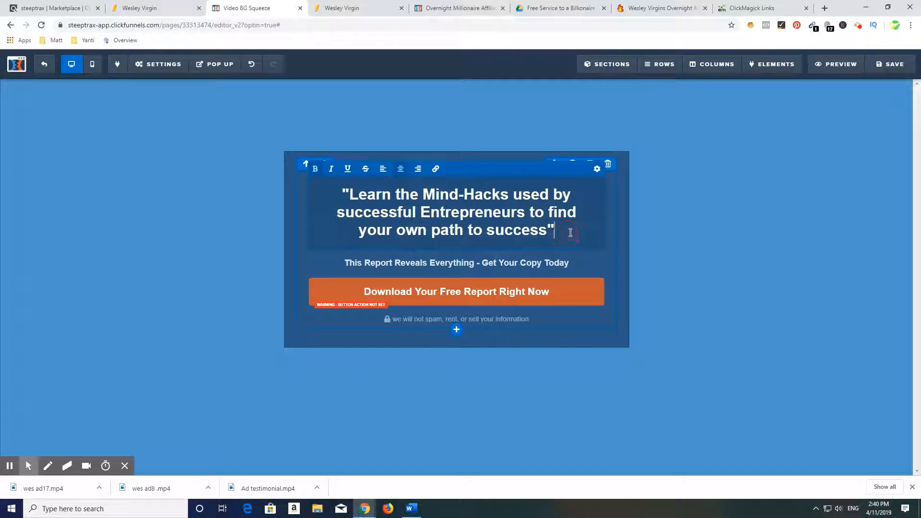
- Add the line "It's no longer a secret." beneath the headline text, separated by a blank line
key("Return")
key("Return")
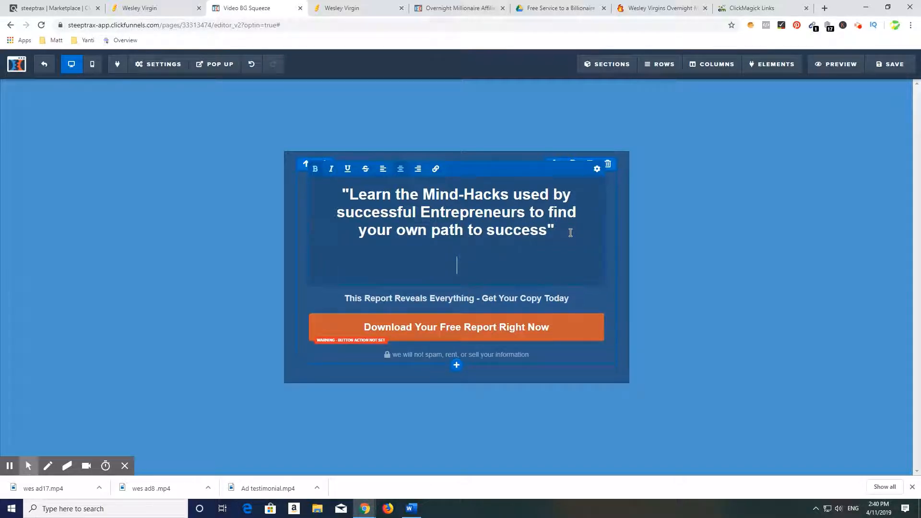
type("It's no longer a ")
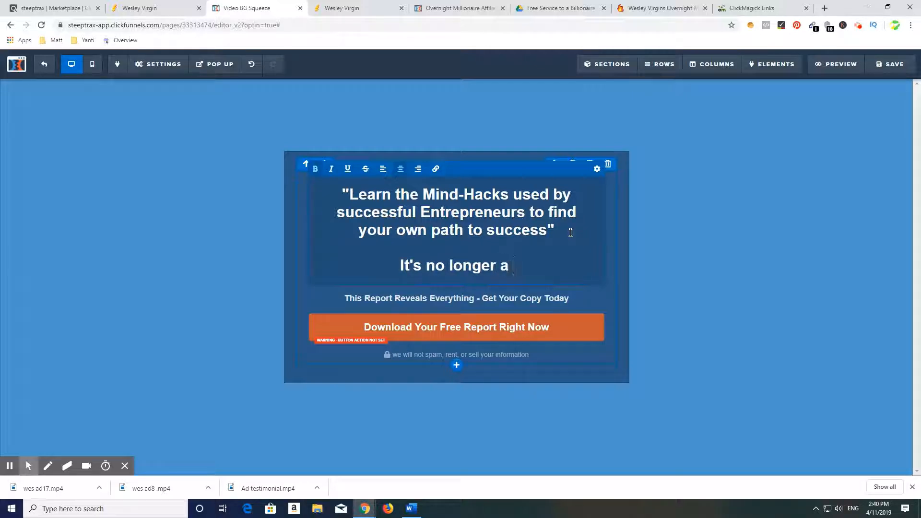
type("secret.")
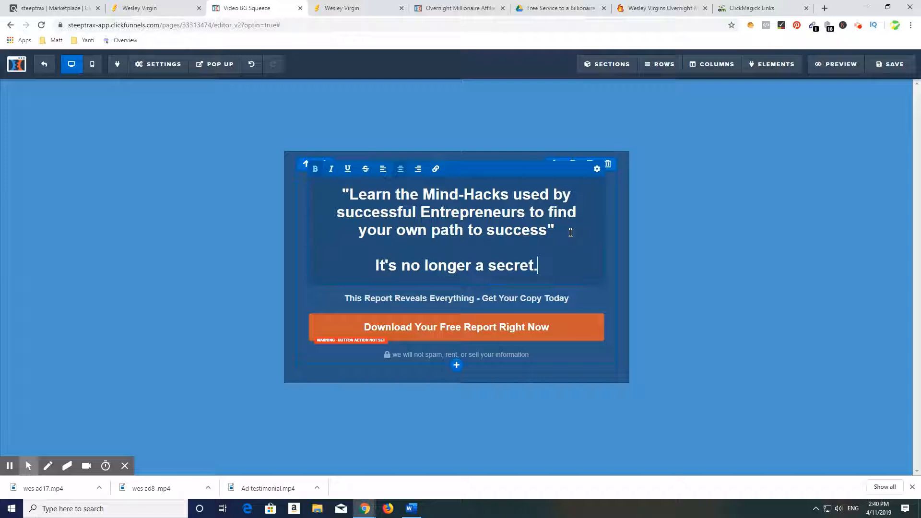
- End the headline's closing line with an exclamation mark and capitalize "Successful" in the quoted text
key("BackSpace")
type("!")
left_click(680, 272)
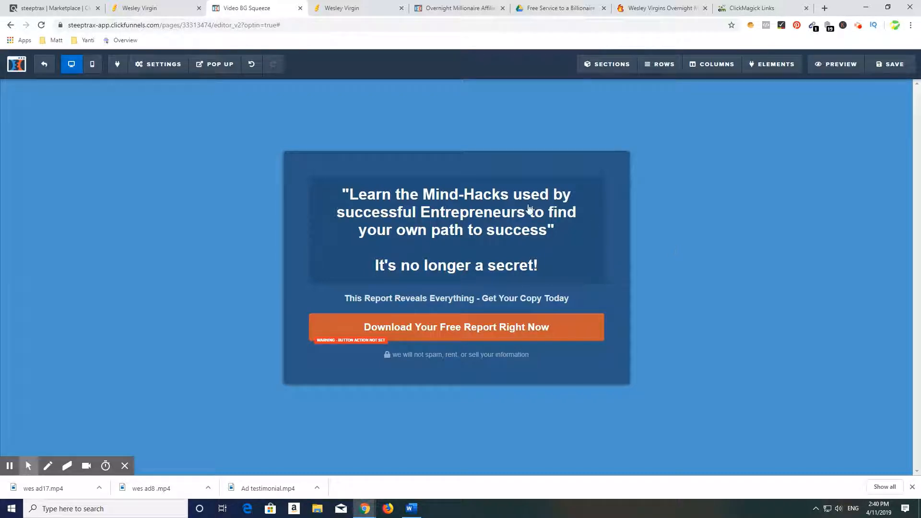
left_click(343, 216)
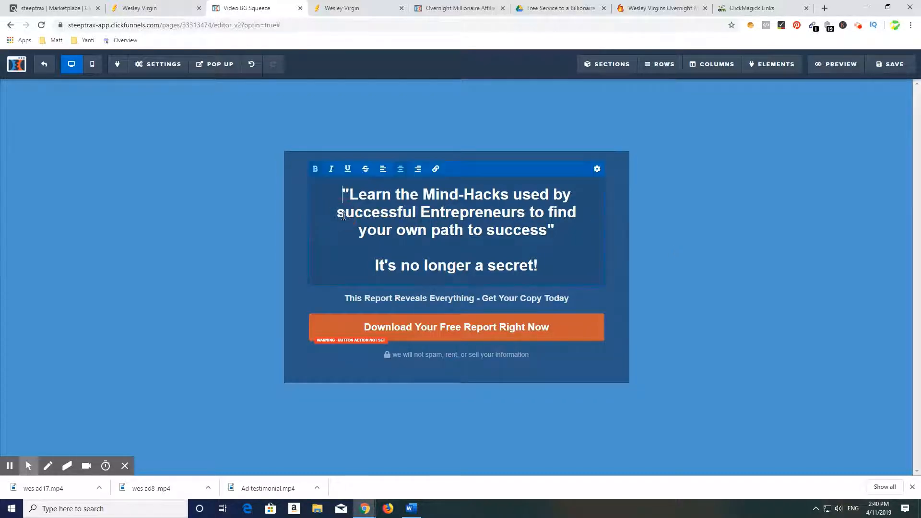
key("BackSpace")
type("S")
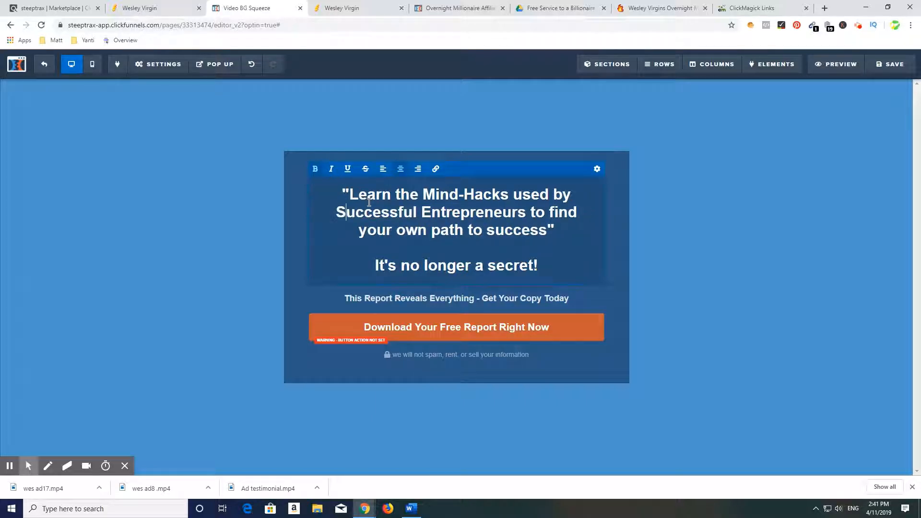
left_click(771, 299)
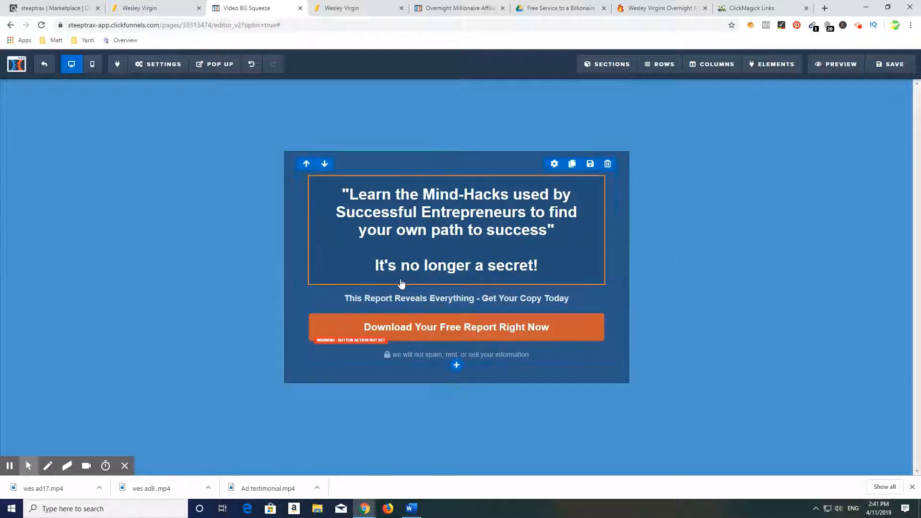
- Replace "Report Reveals" in the sub-headline with "Short Video Will"
left_click(410, 302)
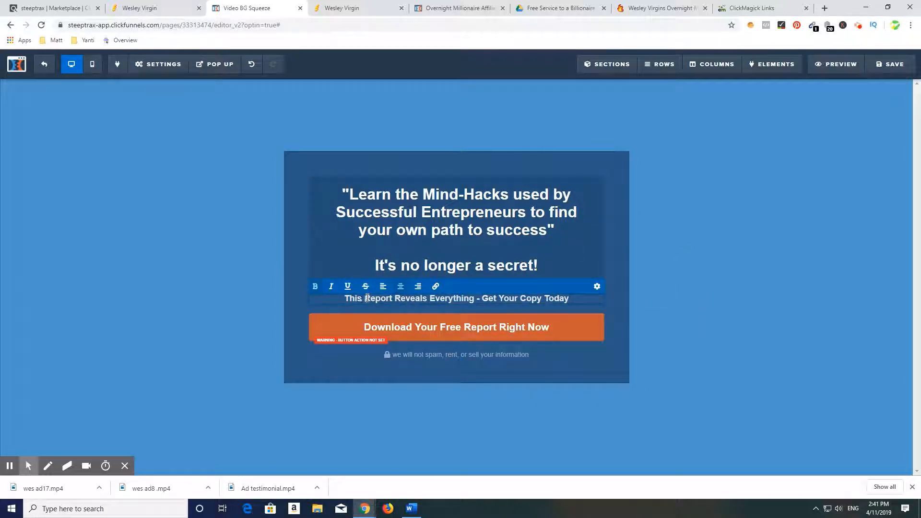
key("Delete")
key("Delete")
key("Delete")
key("Delete")
key("Delete")
key("Delete")
key("Delete")
key("Delete")
key("Delete")
key("Delete")
key("Delete")
key("Delete")
key("Delete")
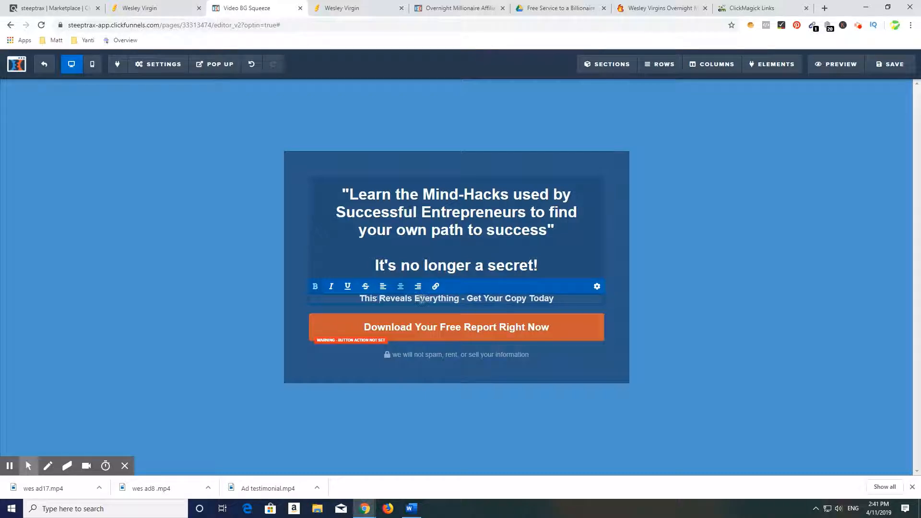
key("Delete")
key("Delete")
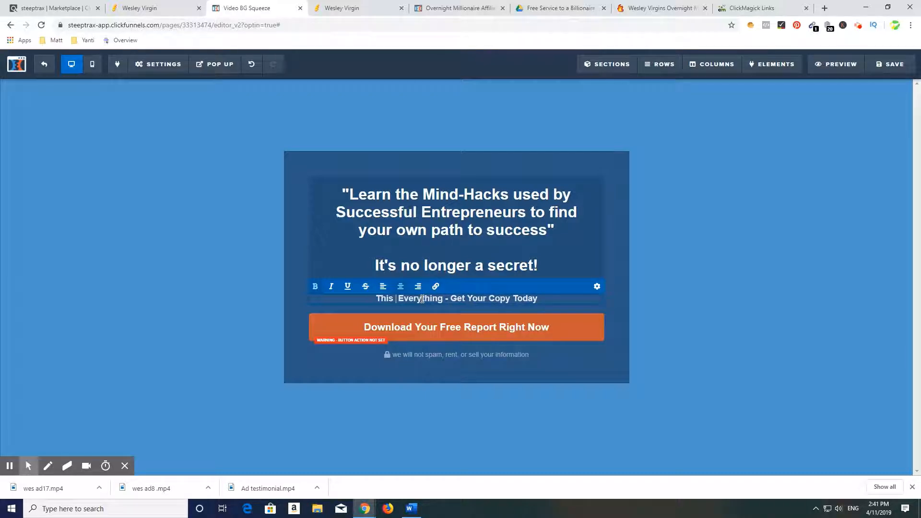
type("Short Vi")
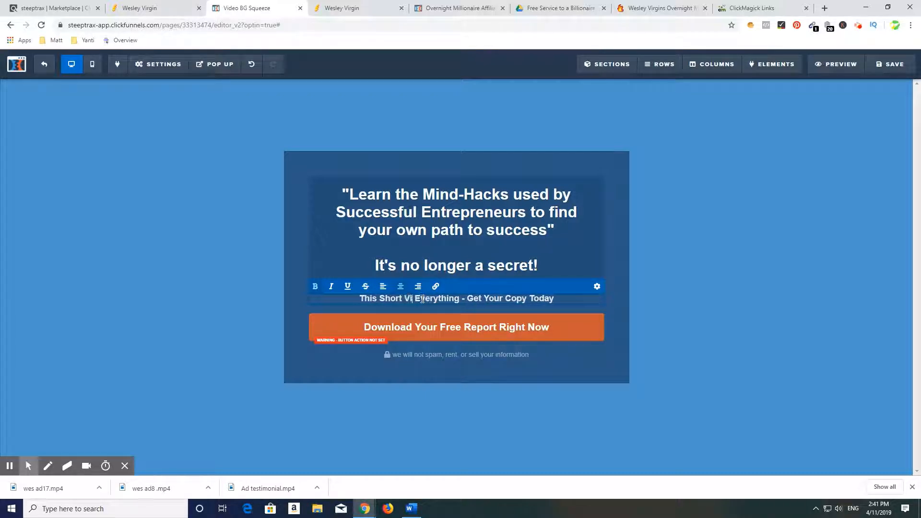
type("deo")
key("BackSpace")
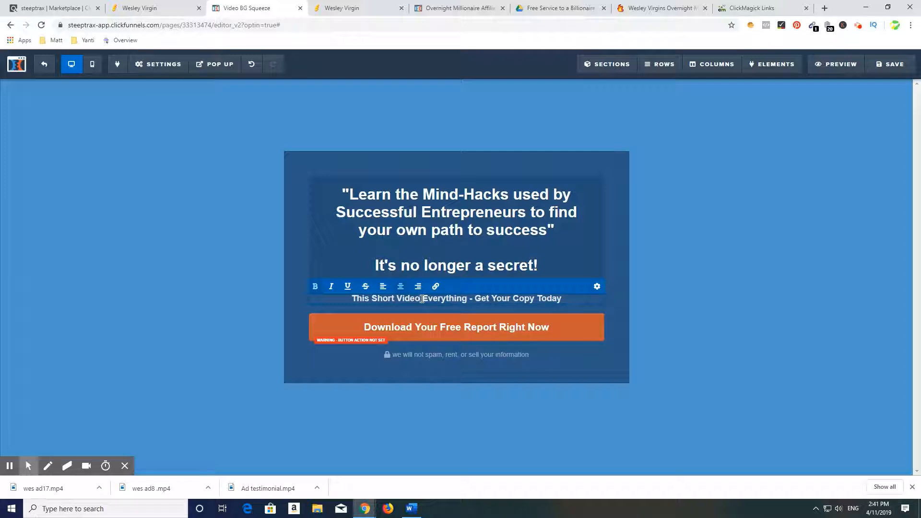
type("Will")
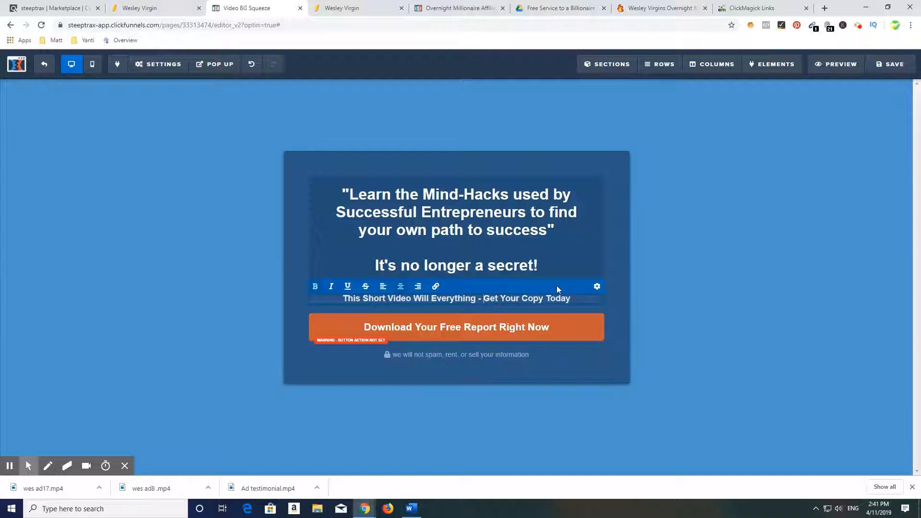
- Replace "- Get Your Copy Today" at the end of the sub-headline with two dots
key("Delete")
key("Delete")
key("Delete")
key("Delete")
key("Delete")
key("Delete")
key("Delete")
key("Delete")
key("Delete")
key("Delete")
key("Delete")
key("Delete")
key("Delete")
key("Delete")
key("Delete")
key("Delete")
key("Delete")
key("Delete")
key("Delete")
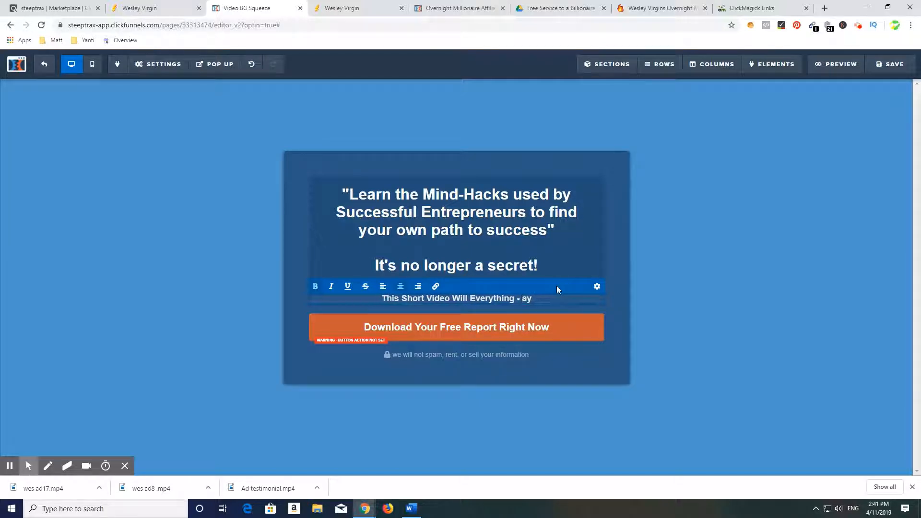
key("BackSpace")
key("BackSpace")
key("BackSpace")
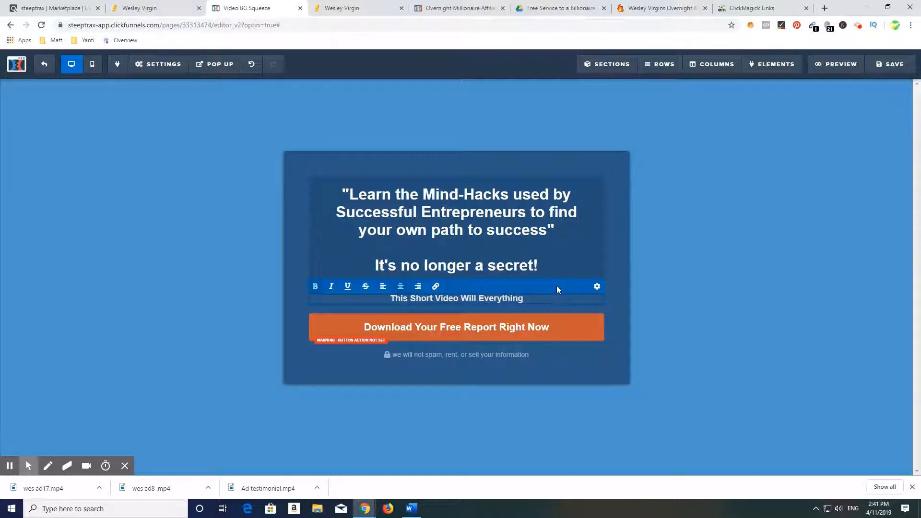
type("..")
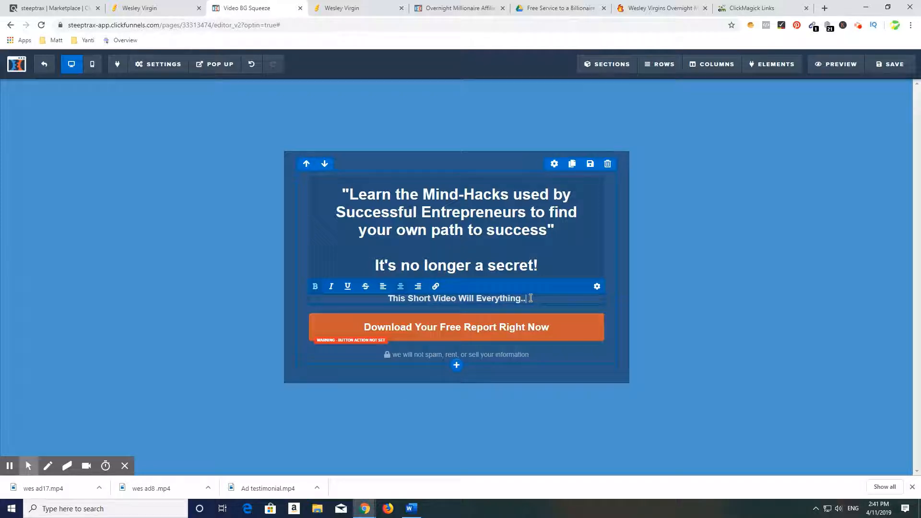
left_click(534, 330)
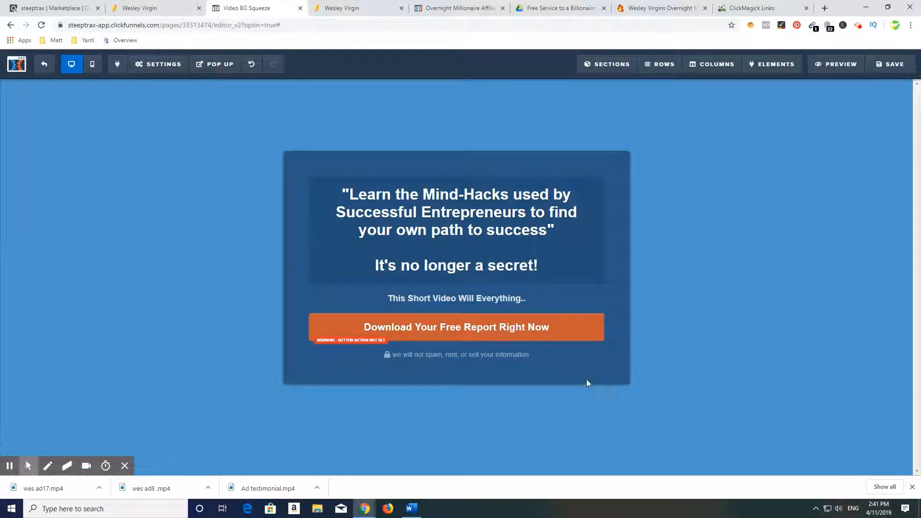
- Change the sign-up button's text to "Watch The Short Video Right Now"
left_click(501, 329)
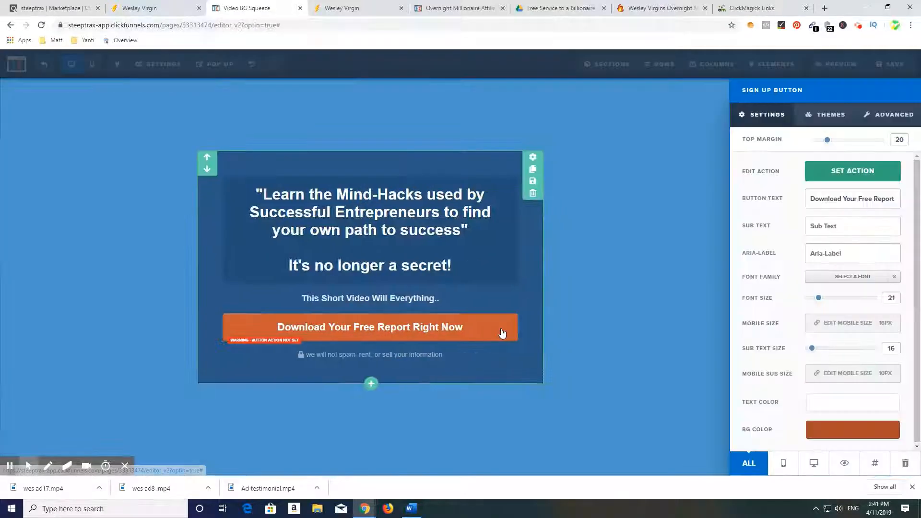
left_click(816, 198)
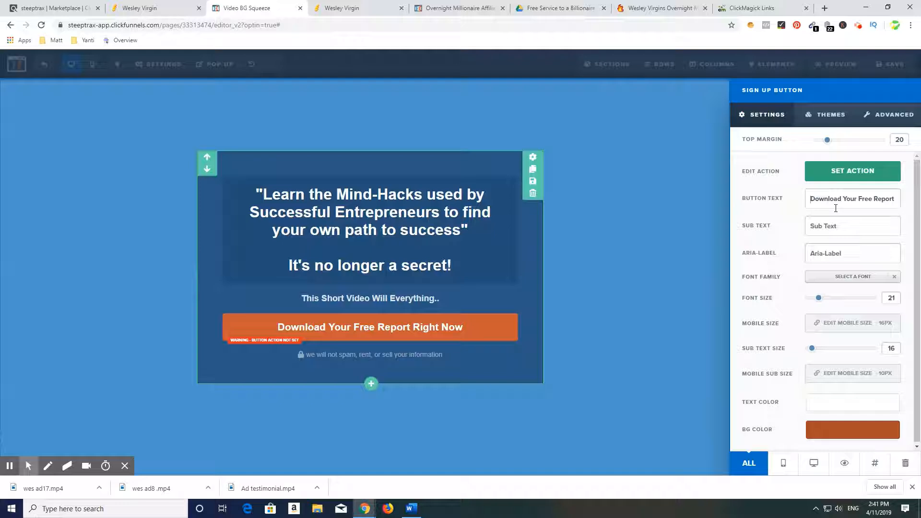
key("Delete")
key("Delete")
key("Delete")
key("Delete")
key("Delete")
key("Delete")
key("Delete")
key("Delete")
key("Delete")
key("Delete")
key("Delete")
key("Delete")
key("Delete")
key("Delete")
key("Delete")
key("Delete")
key("Delete")
key("Delete")
key("Delete")
key("Delete")
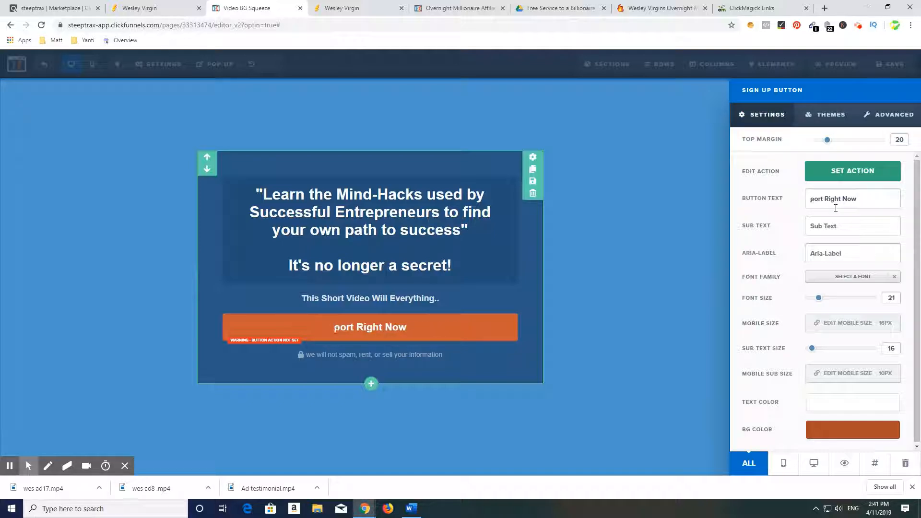
key("Delete")
key("Delete")
key("Delete")
key("Delete")
type("Watc")
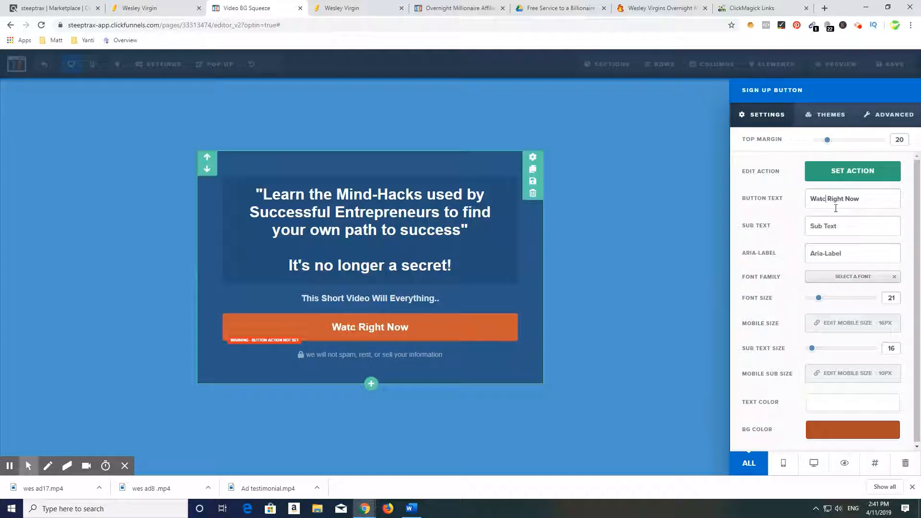
type("h ")
type("The Sh")
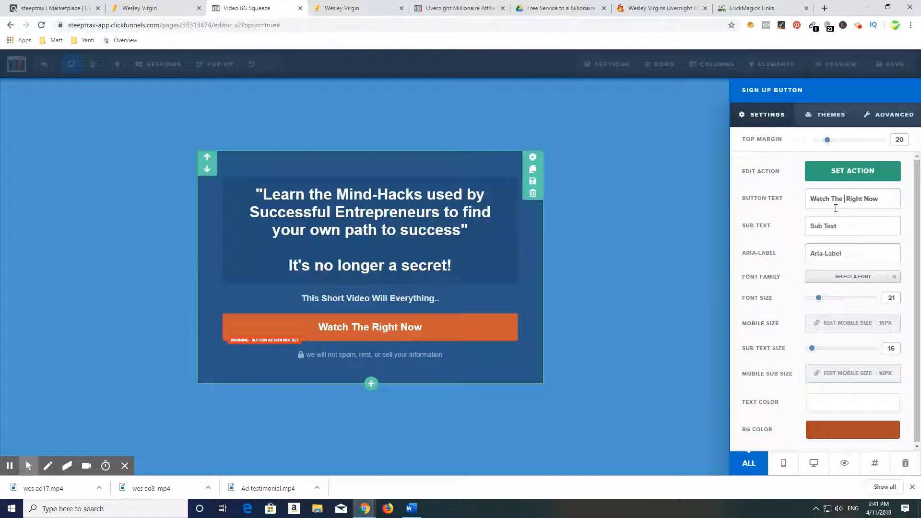
type("ort Vide")
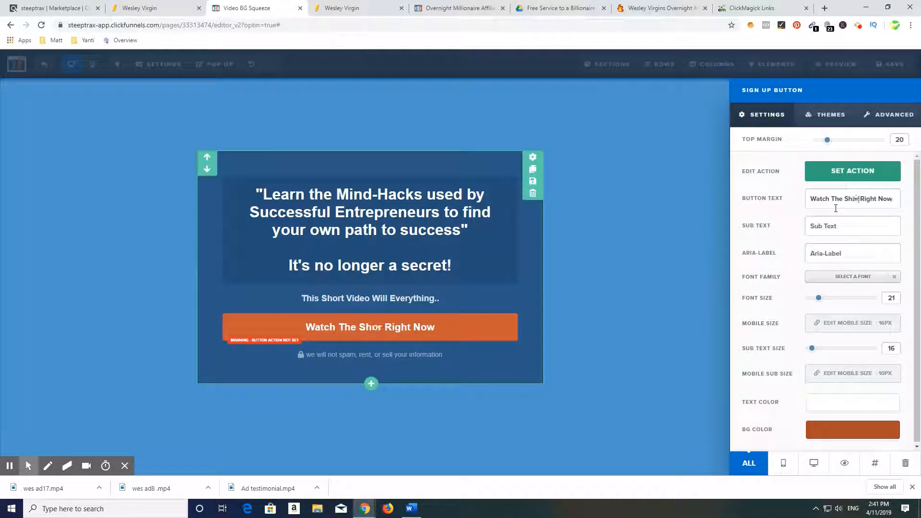
type("o")
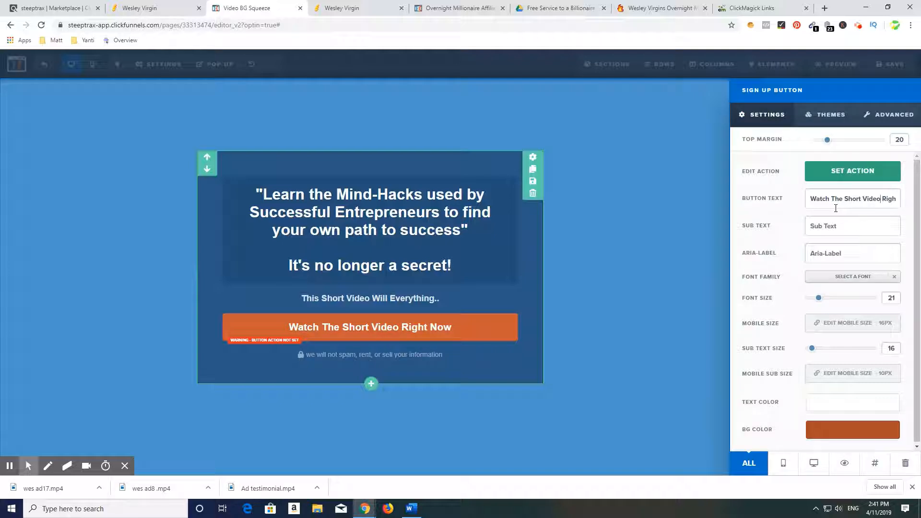
left_click(591, 376)
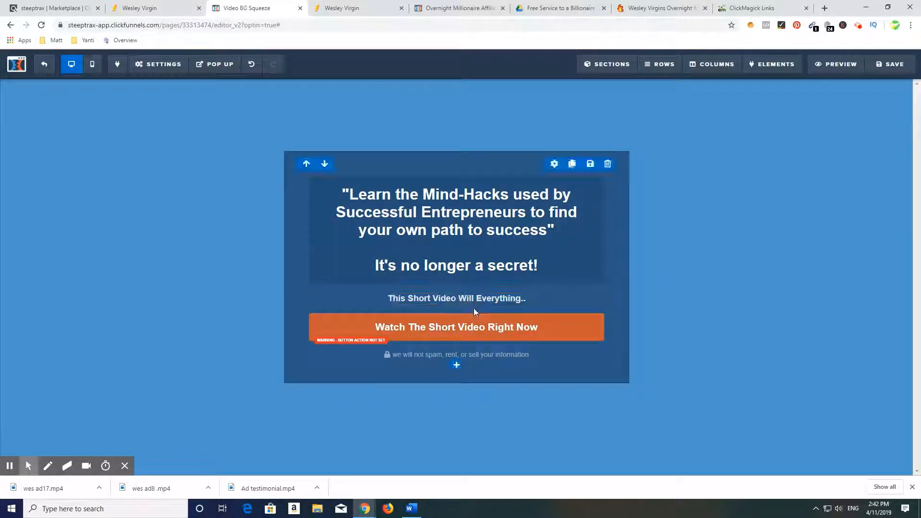
- Add an Input form element between the sub-headline and the orange button
left_click(454, 311)
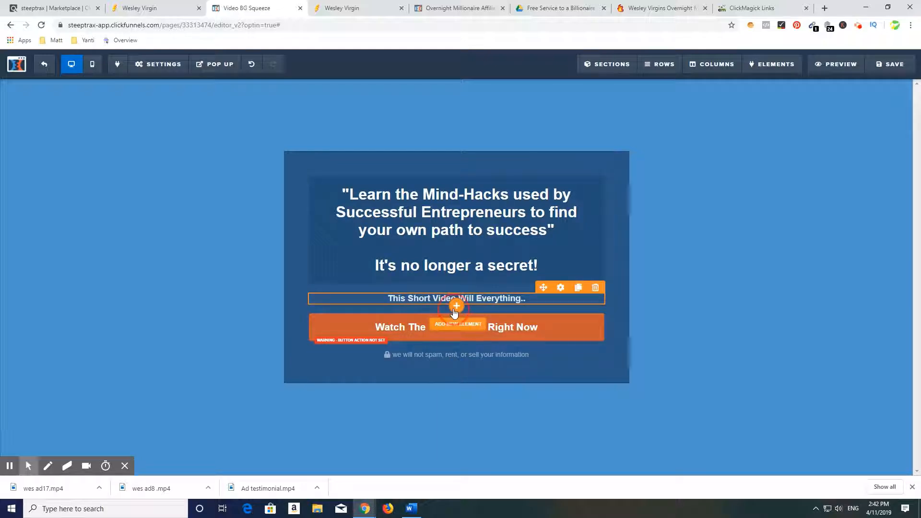
scroll(818, 318, "down", 1)
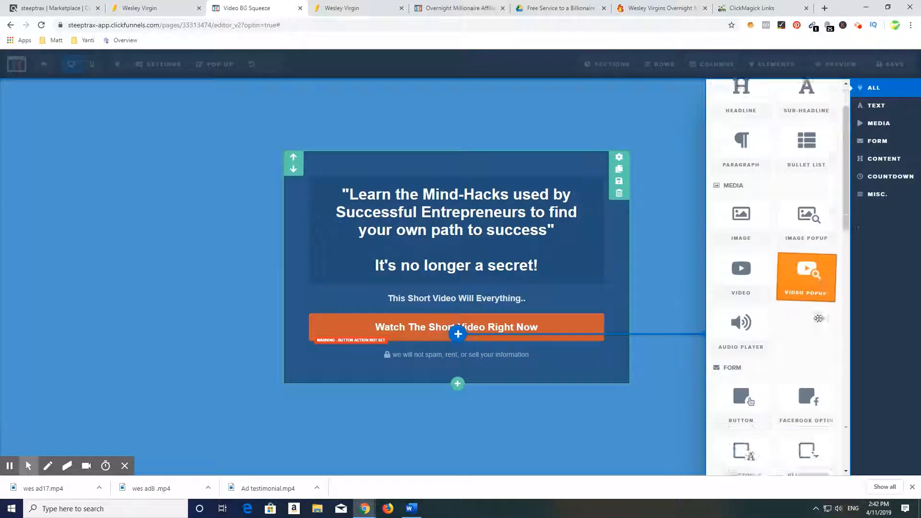
scroll(818, 319, "down", 6)
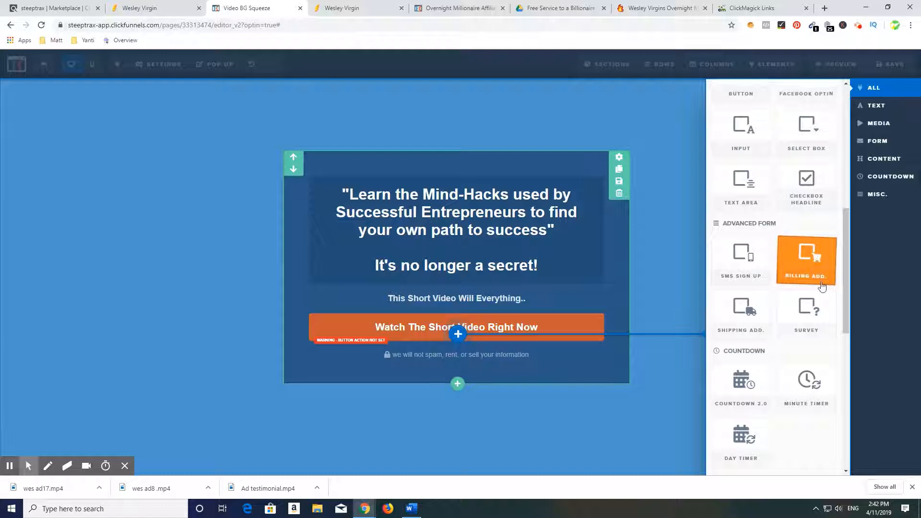
scroll(822, 286, "up", 3)
scroll(816, 192, "down", 1)
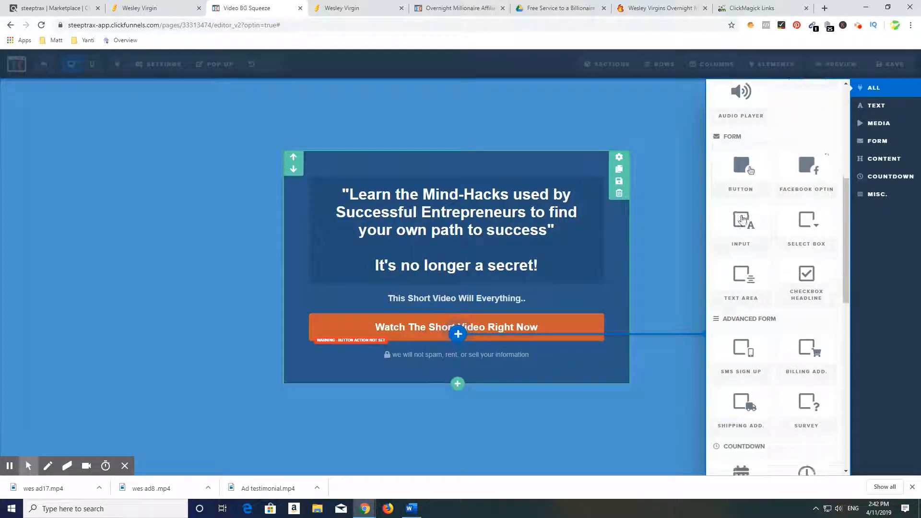
left_click(741, 228)
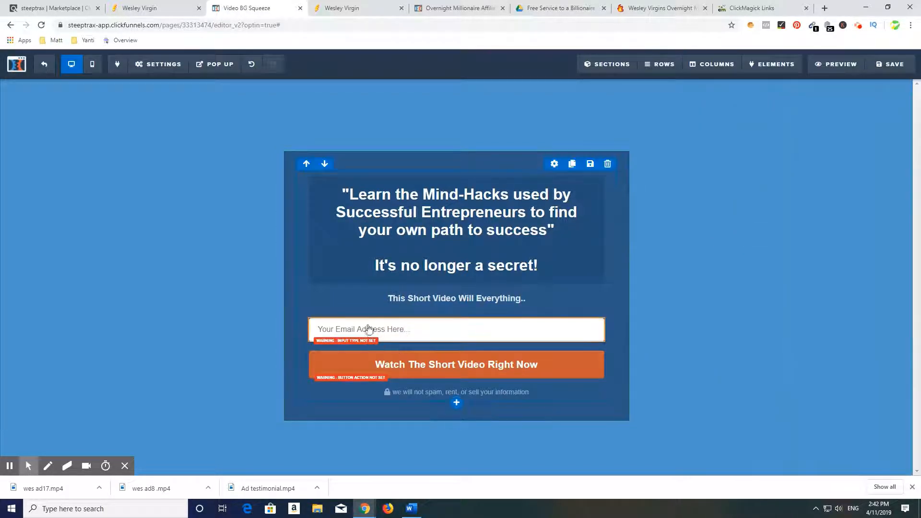
- Set the new input field's type to Email Address and save the page
mouse_move(370, 324)
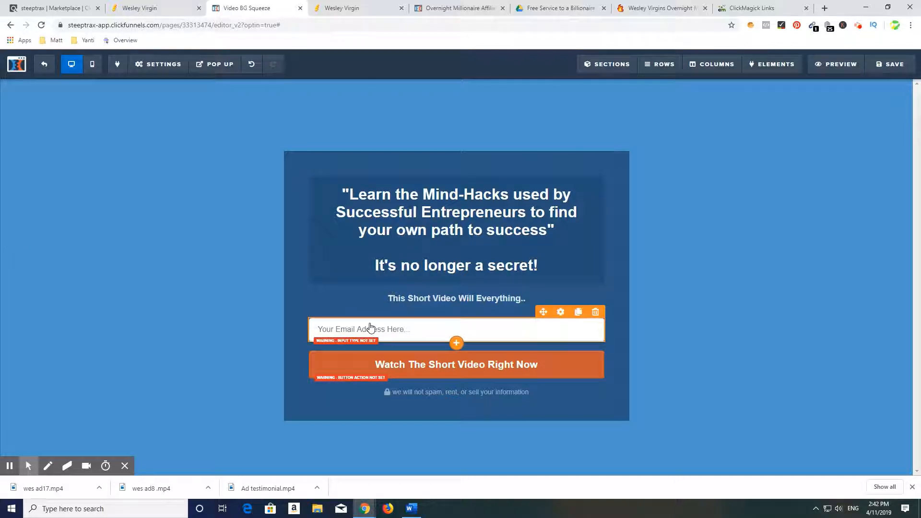
left_click(509, 331)
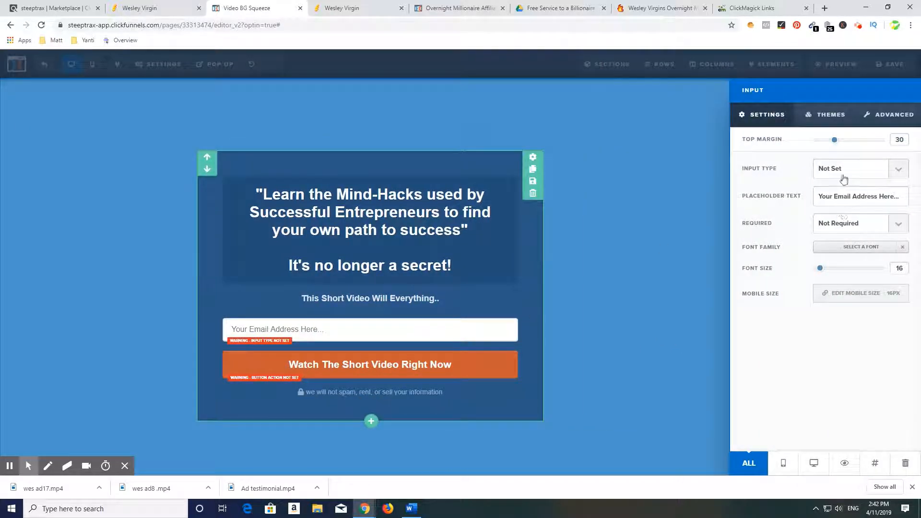
left_click(871, 173)
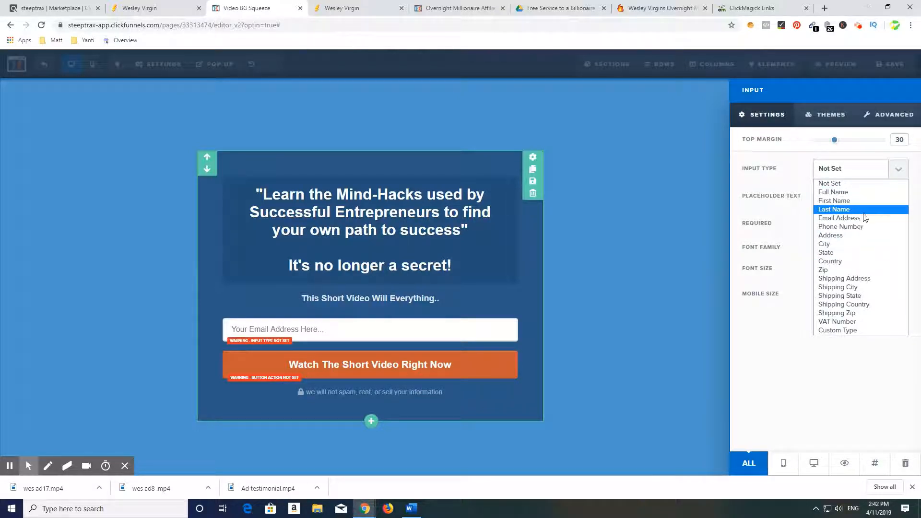
left_click(840, 218)
left_click(627, 277)
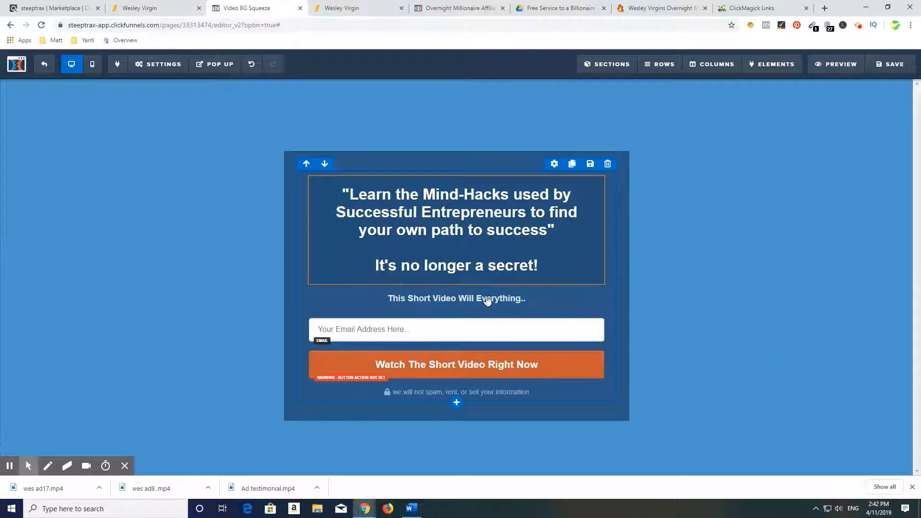
left_click(890, 64)
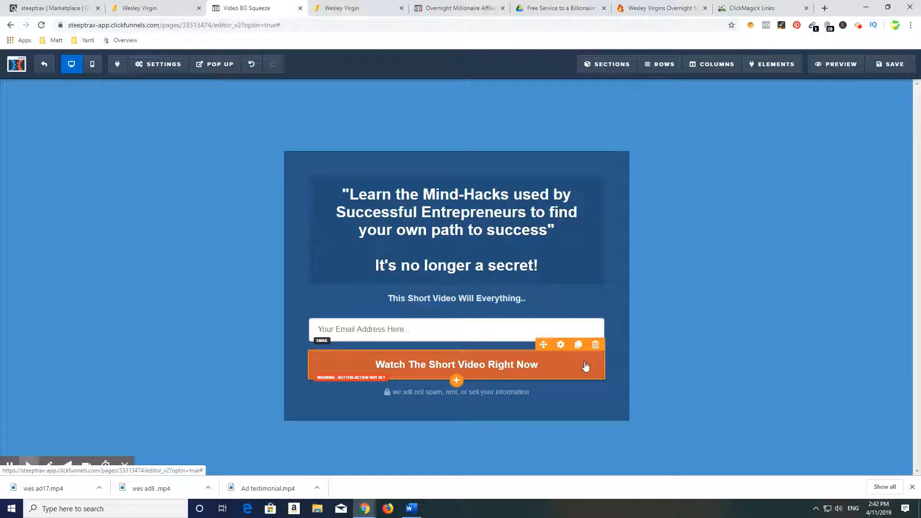
- Switch to the ClickBank marketplace and generate a HopLink for the Overnight Millionaire System, leaving the tracking ID empty
left_click(43, 5)
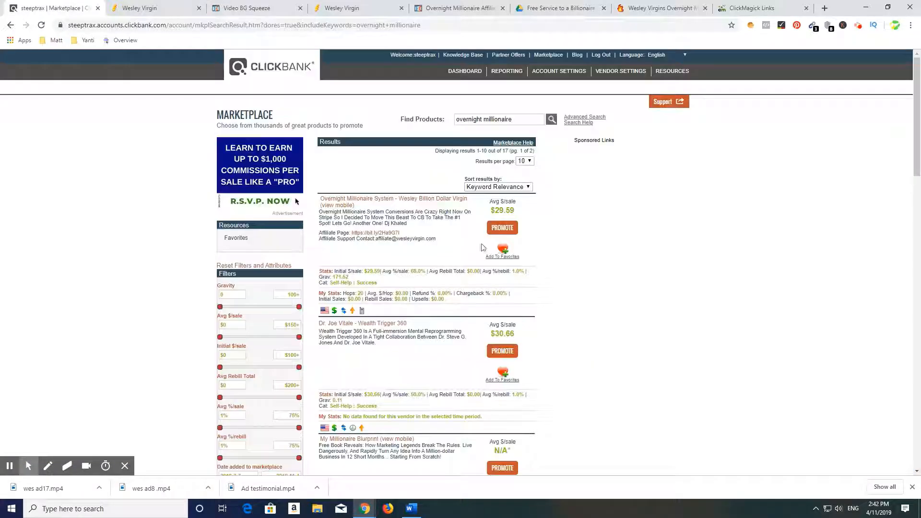
left_click(501, 232)
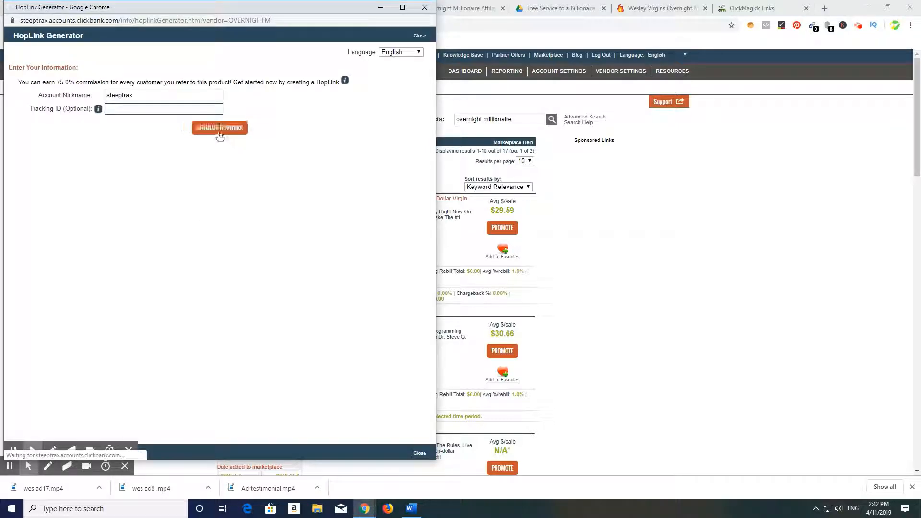
left_click(216, 128)
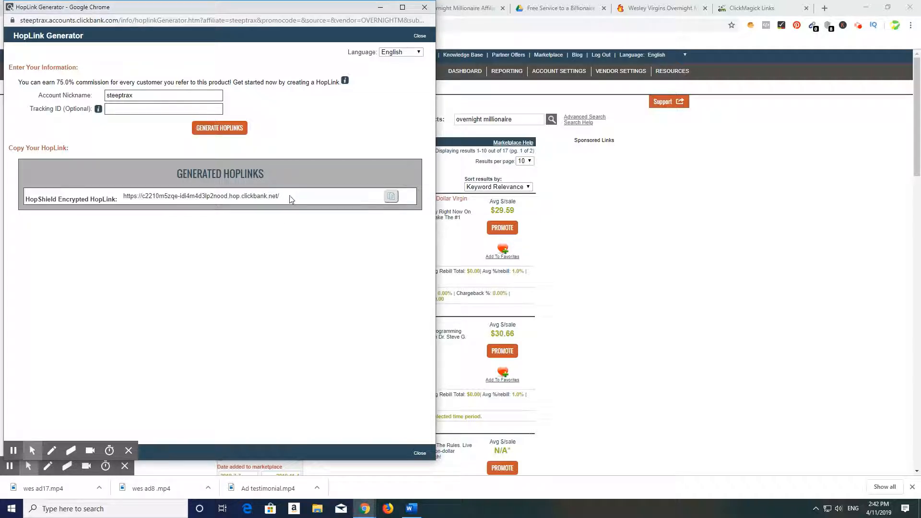
- Copy the generated HopShield encrypted HopLink and close the HopLink Generator window
left_click_drag(290, 198, 128, 207)
key("ctrl+c")
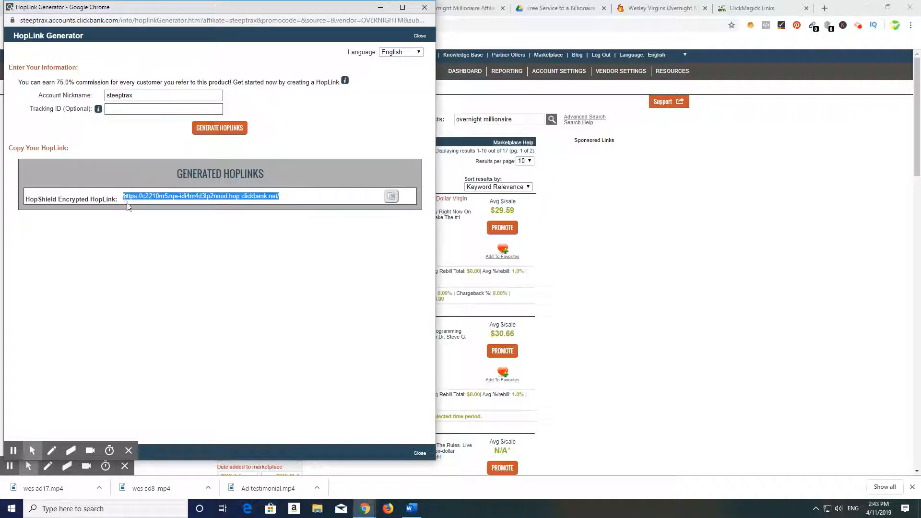
left_click(424, 7)
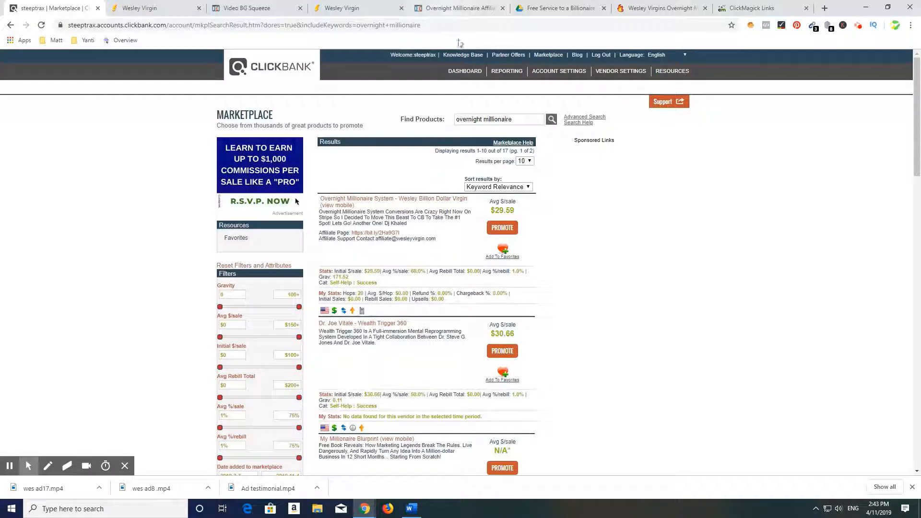
- Switch to the Video BG Squeeze page editor, set the orange button's action to Go To Website URL with the copied HopLink, and save
left_click(266, 8)
left_click(459, 365)
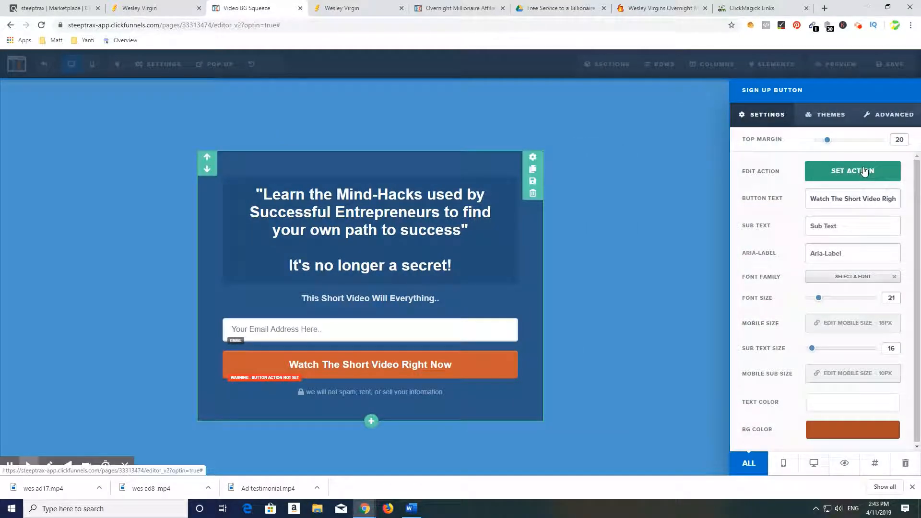
left_click(864, 172)
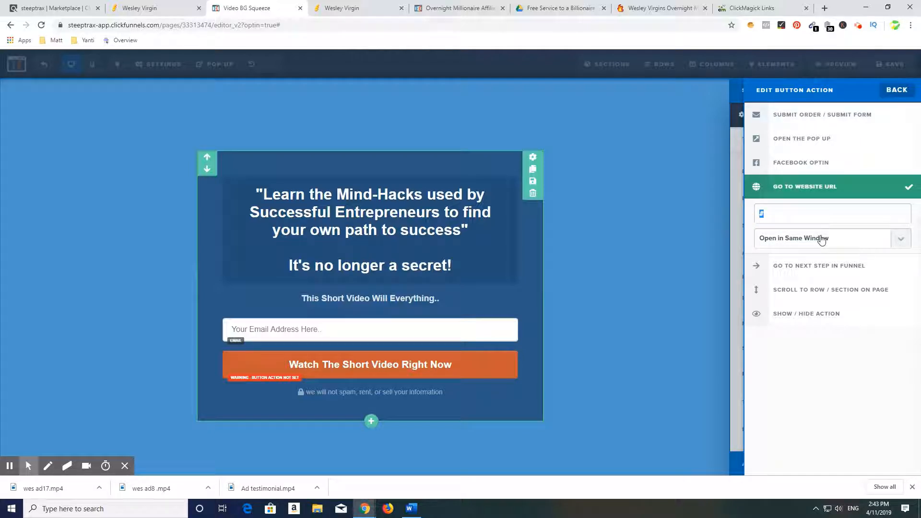
key("ctrl+v")
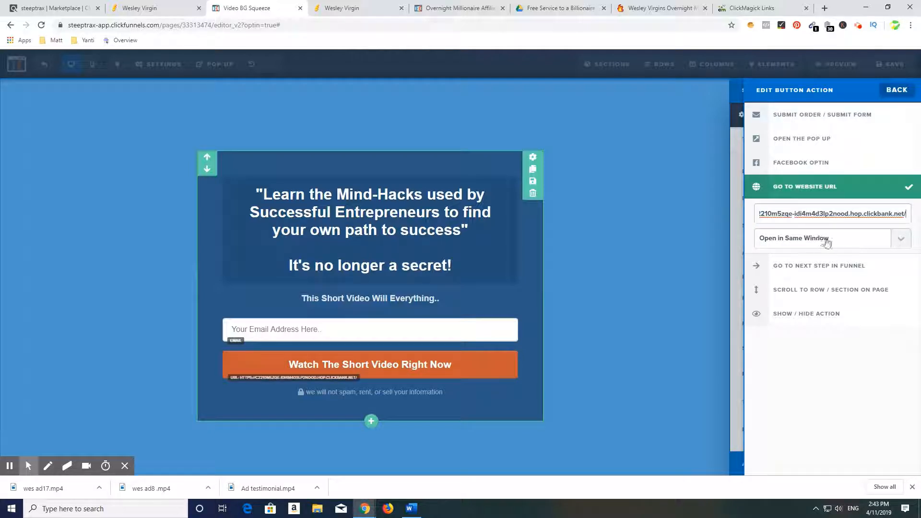
left_click(673, 310)
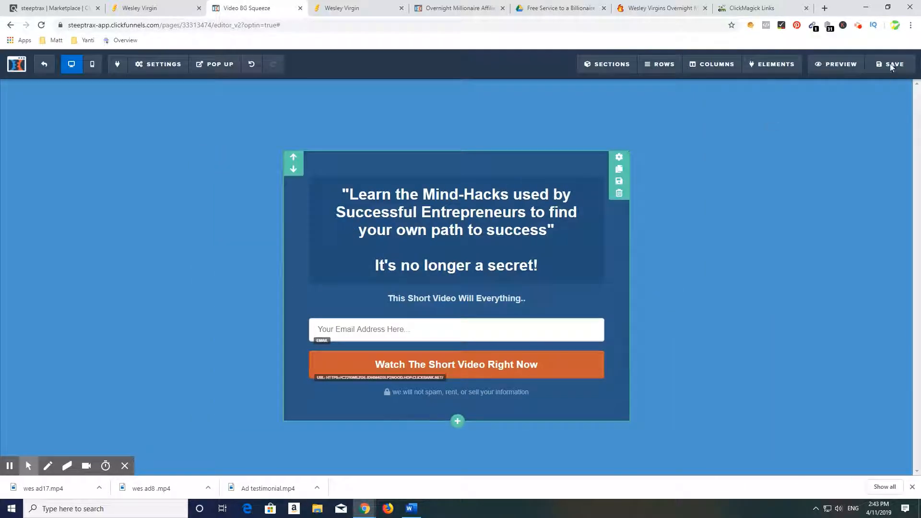
left_click(892, 66)
- Duplicate the "we will not spam, rent, or sell your information" line beneath the orange button
left_click(457, 397)
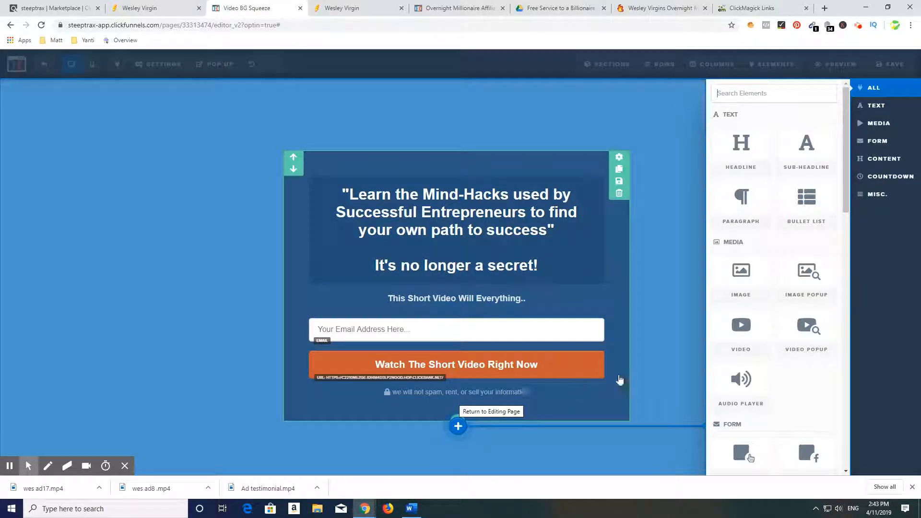
left_click(650, 375)
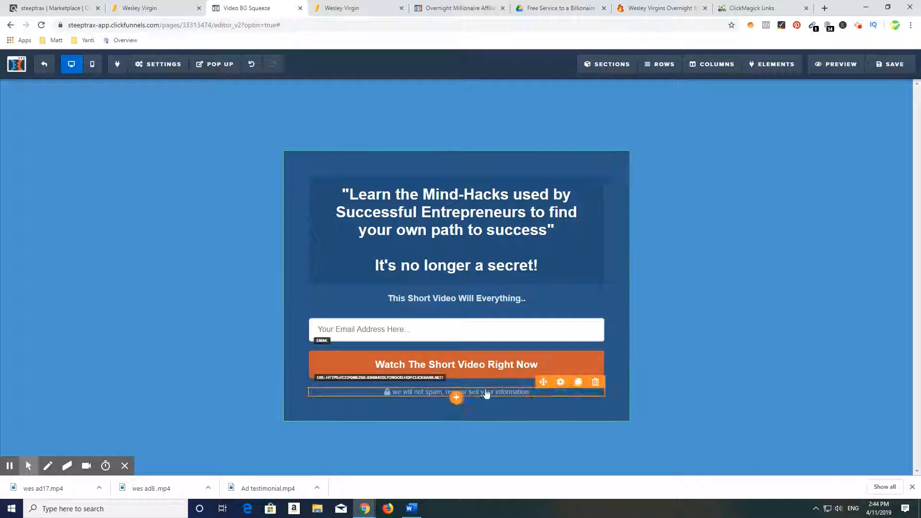
left_click(579, 382)
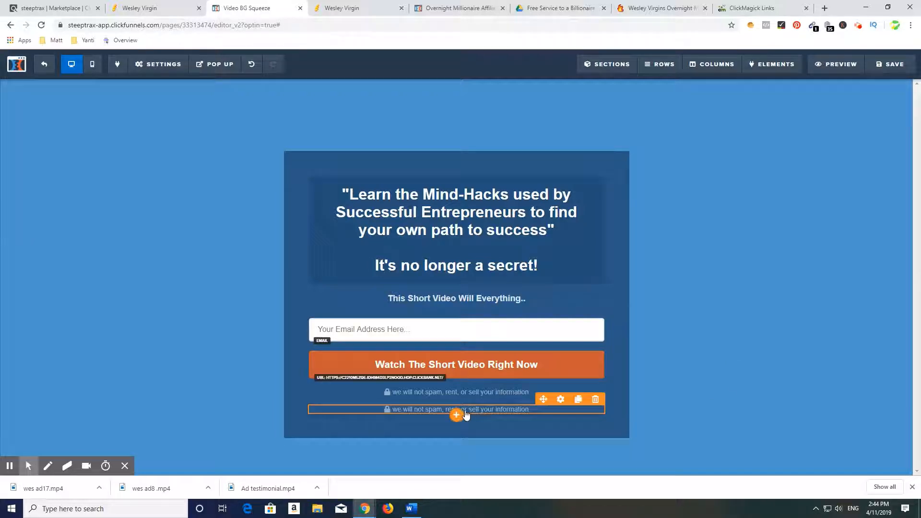
left_click(399, 410)
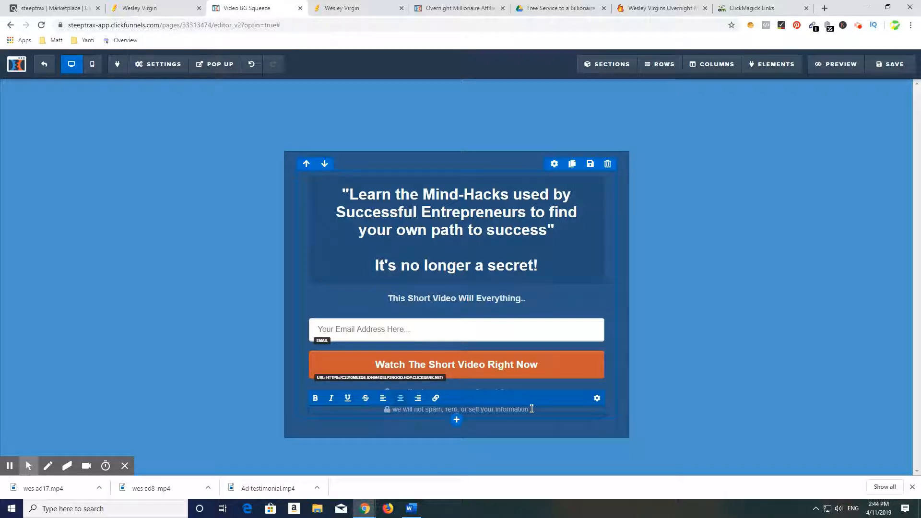
left_click_drag(530, 409, 362, 418)
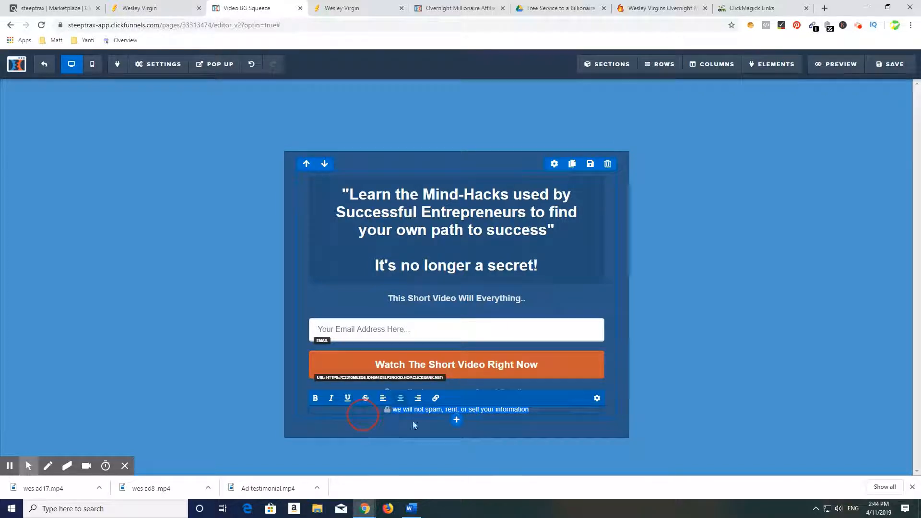
left_click(725, 404)
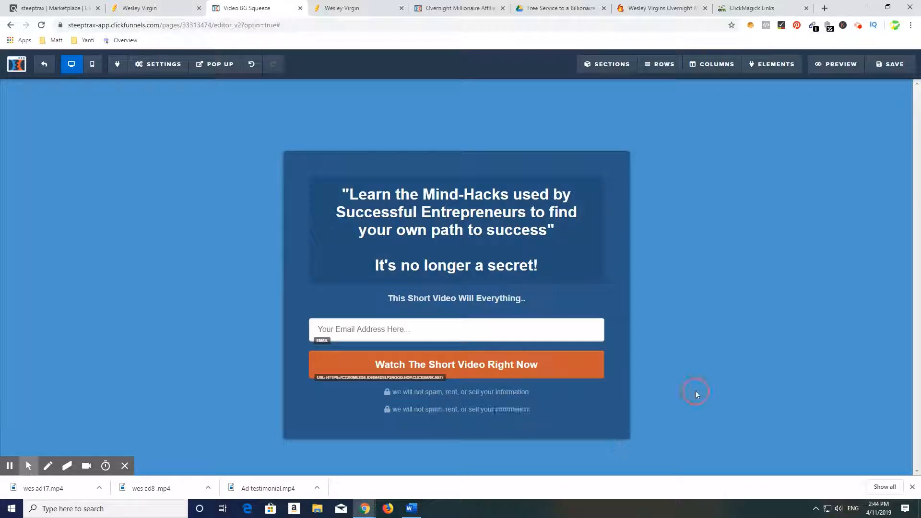
left_click(516, 412)
- Switch to the Overnight Millionaire sales page and copy its footer text from the copyright line through the ClickBank disclaimer
left_click(144, 7)
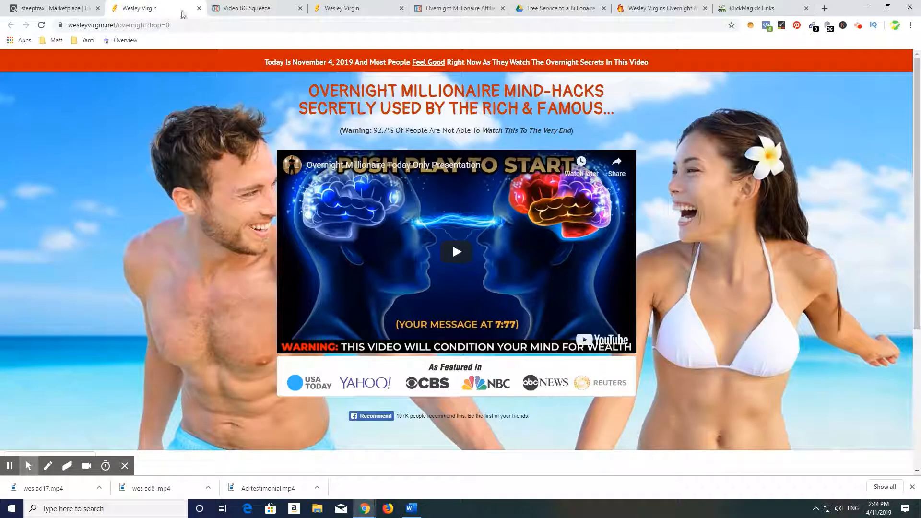
scroll(614, 269, "down", 5)
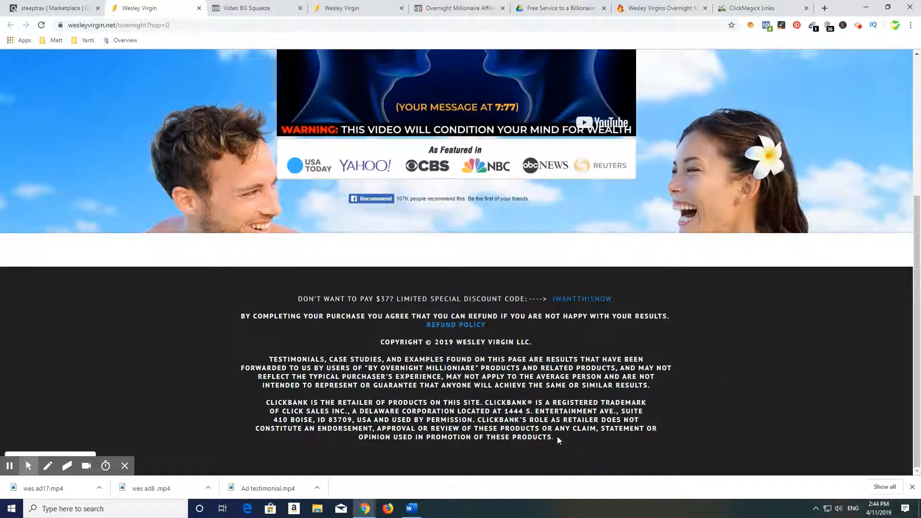
left_click_drag(555, 438, 382, 343)
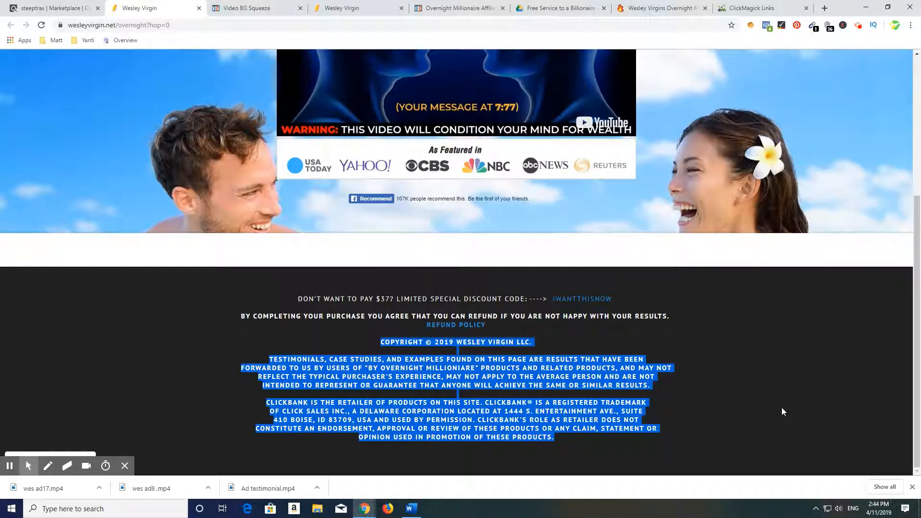
- Back in the page editor, replace the duplicated spam line's text with the copied copyright notice and disclaimer
left_click(240, 9)
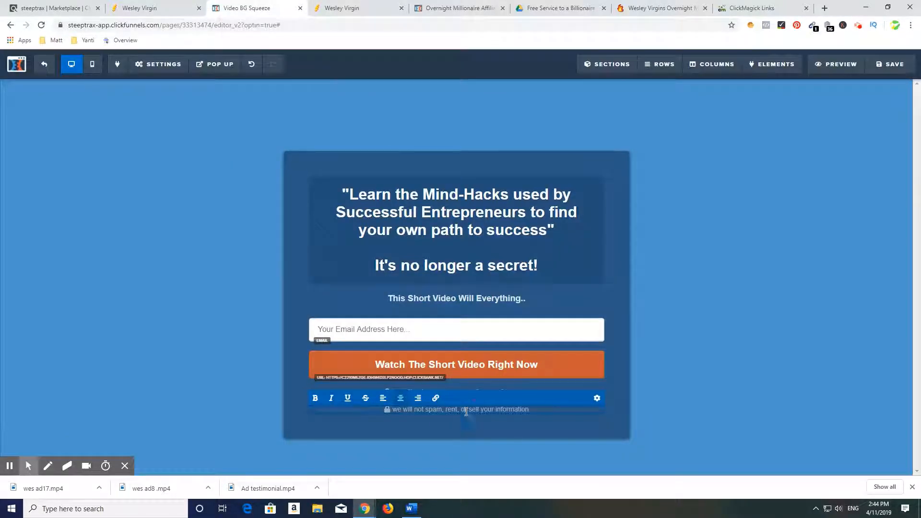
left_click_drag(530, 411, 375, 414)
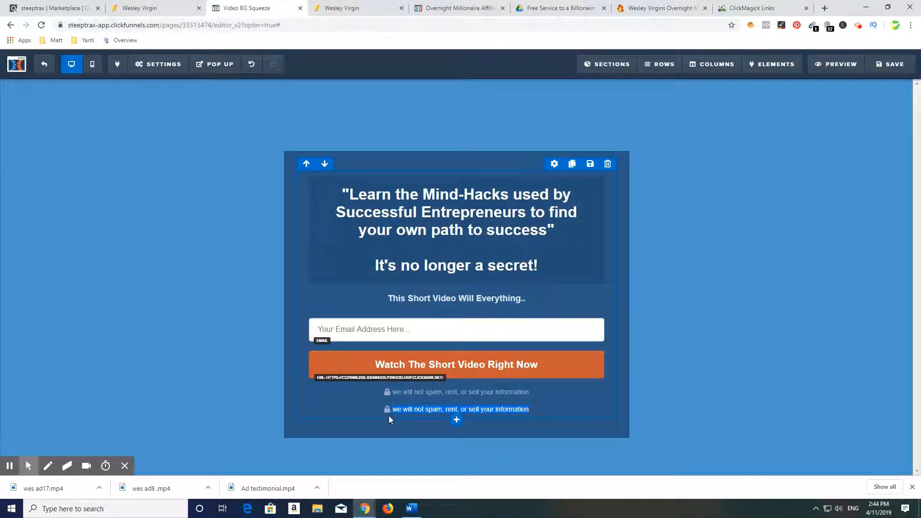
left_click(536, 412)
left_click(533, 411)
left_click(505, 413)
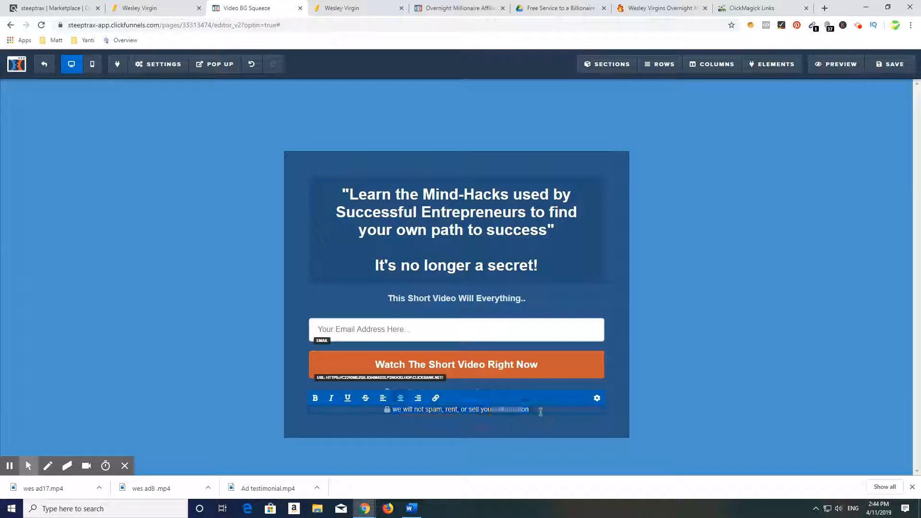
key("BackSpace")
key("BackSpace")
key("BackSpace")
key("BackSpace")
key("BackSpace")
key("BackSpace")
key("BackSpace")
key("BackSpace")
key("BackSpace")
key("BackSpace")
key("BackSpace")
key("BackSpace")
key("BackSpace")
key("BackSpace")
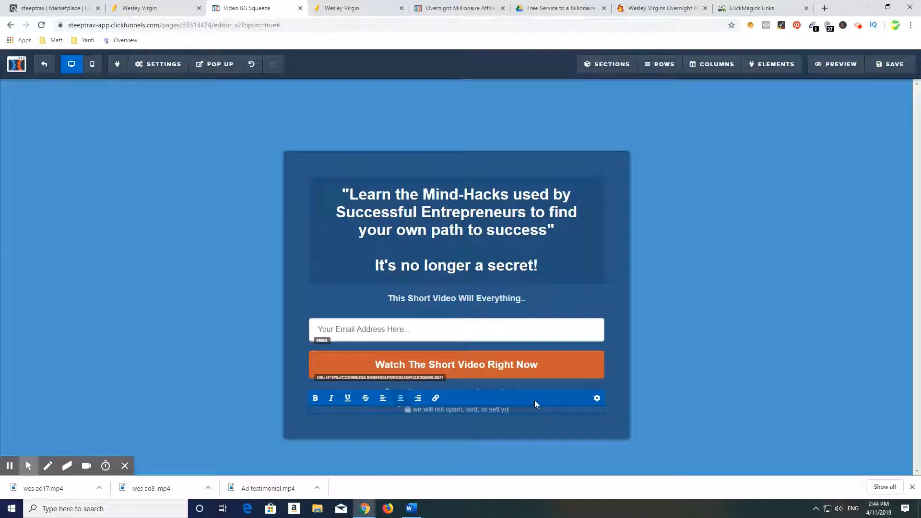
key("BackSpace")
key("BackSpace")
key("BackSpace")
key("BackSpace")
key("BackSpace")
key("BackSpace")
key("BackSpace")
key("BackSpace")
key("BackSpace")
key("BackSpace")
key("BackSpace")
key("BackSpace")
key("BackSpace")
key("BackSpace")
key("BackSpace")
key("BackSpace")
key("BackSpace")
key("BackSpace")
key("BackSpace")
key("BackSpace")
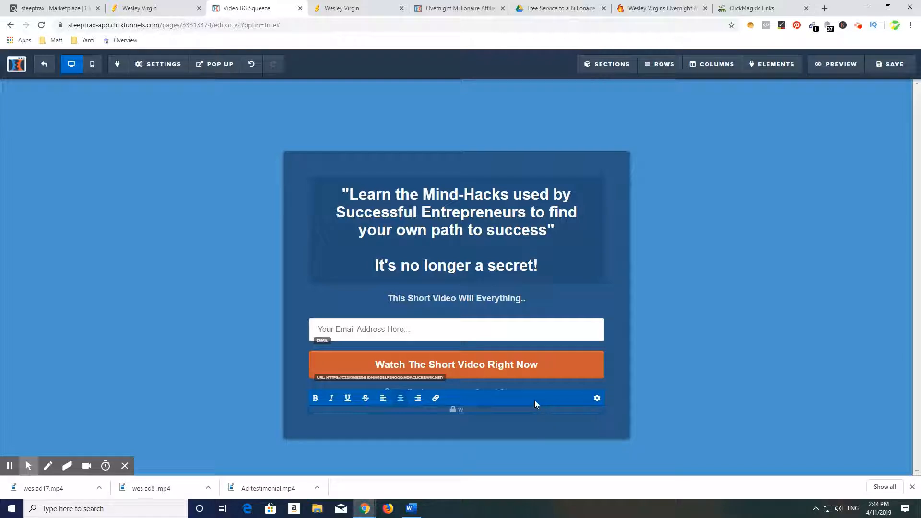
key("BackSpace")
key("ctrl+v")
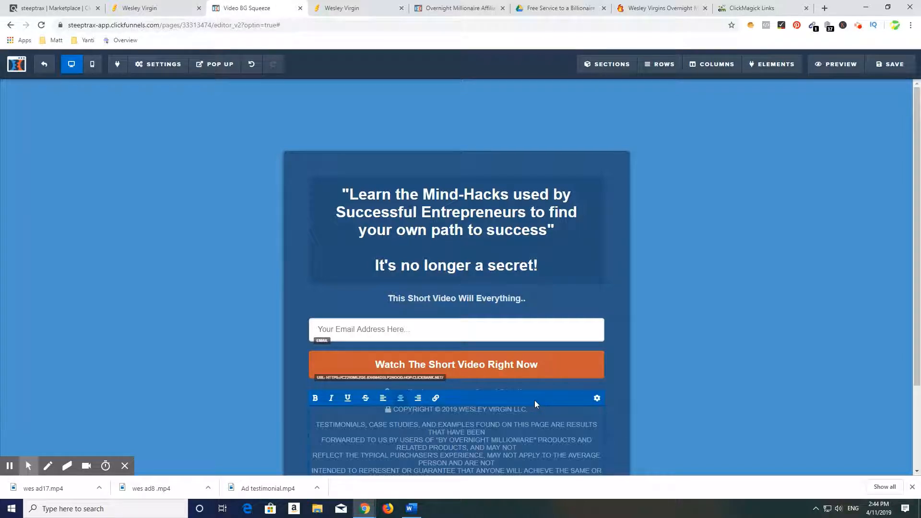
left_click(699, 428)
- Put the copyright notice on its own line directly beneath the lock icon, with no blank line between them
scroll(684, 375, "down", 2)
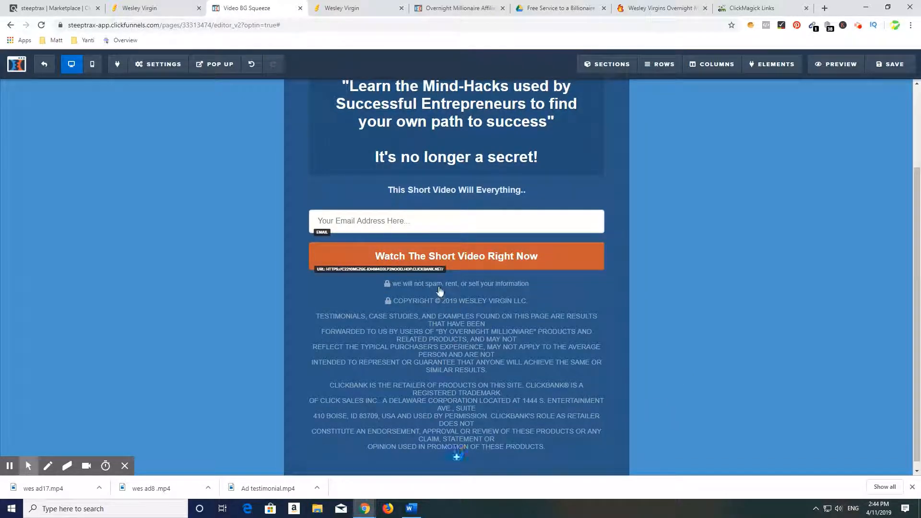
left_click(394, 305)
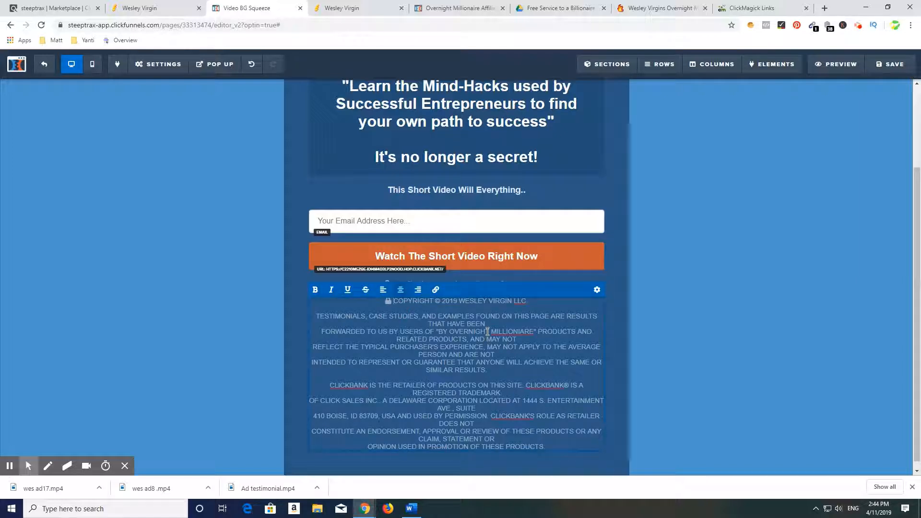
key("Return")
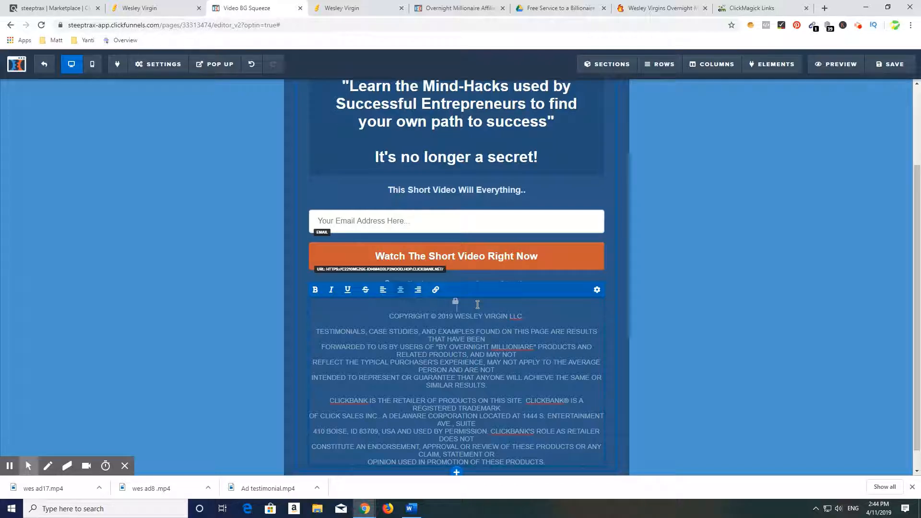
left_click(716, 371)
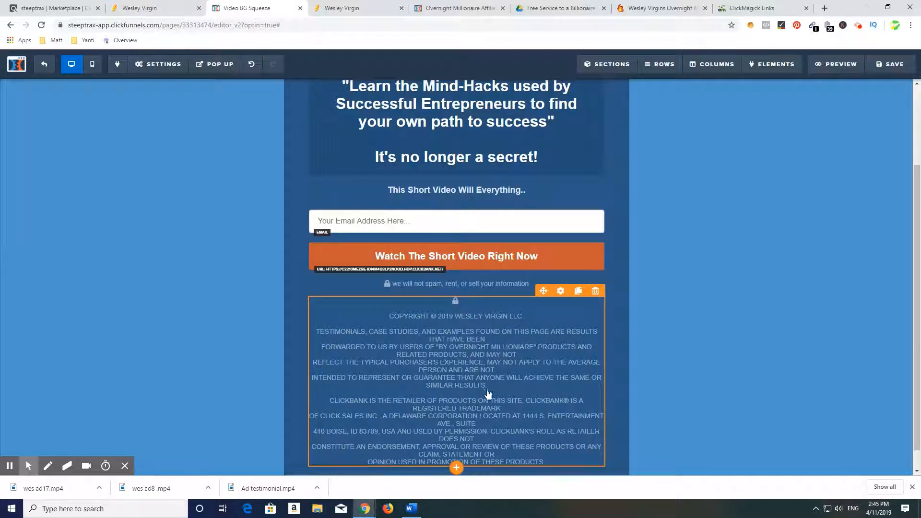
scroll(485, 392, "down", 1)
scroll(485, 391, "up", 2)
scroll(485, 391, "down", 2)
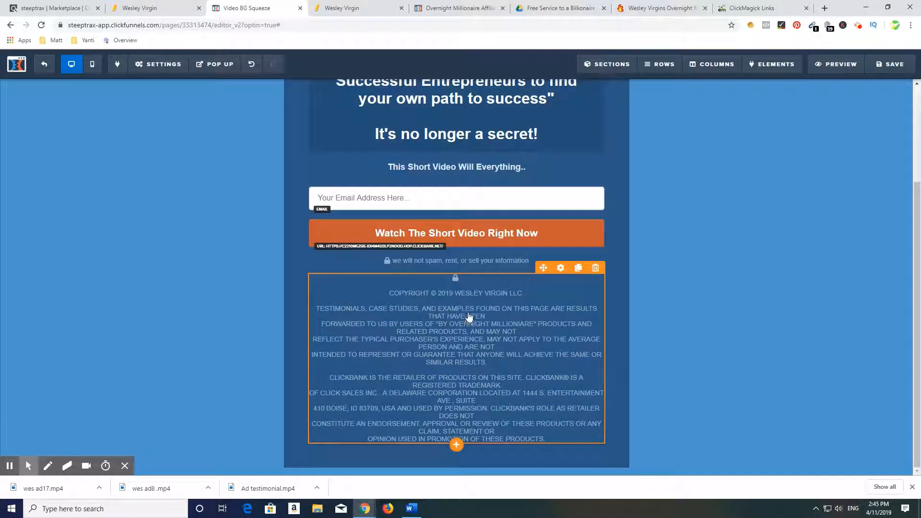
left_click(463, 283)
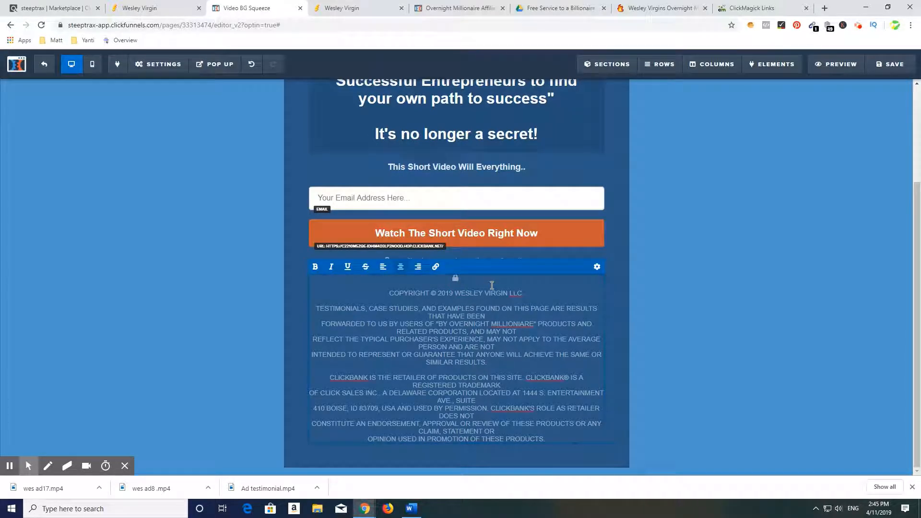
key("Delete")
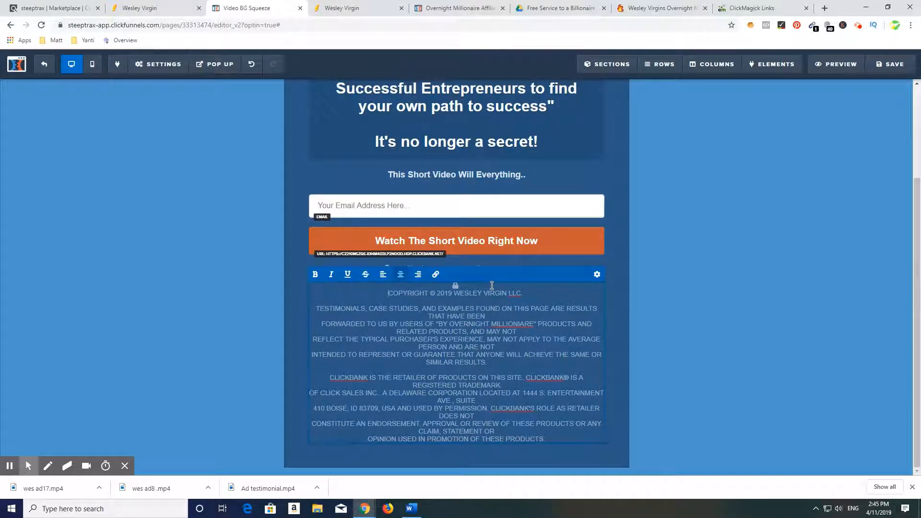
scroll(649, 321, "up", 1)
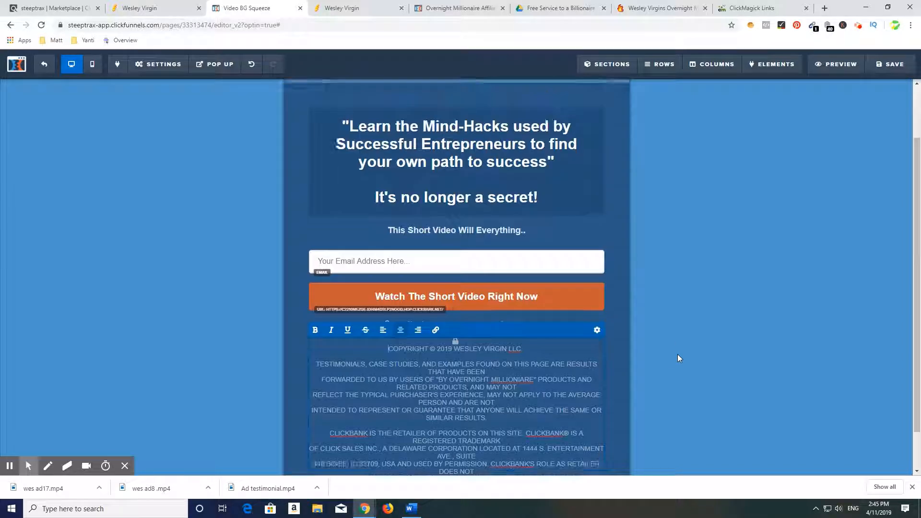
left_click(677, 355)
- Set the disclaimer text's font size to 10 and close its settings
scroll(678, 364, "down", 1)
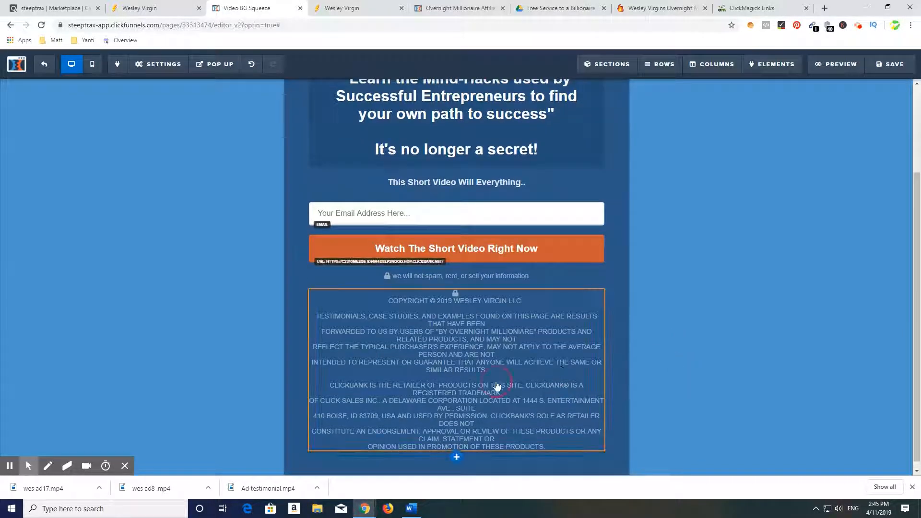
left_click(498, 385)
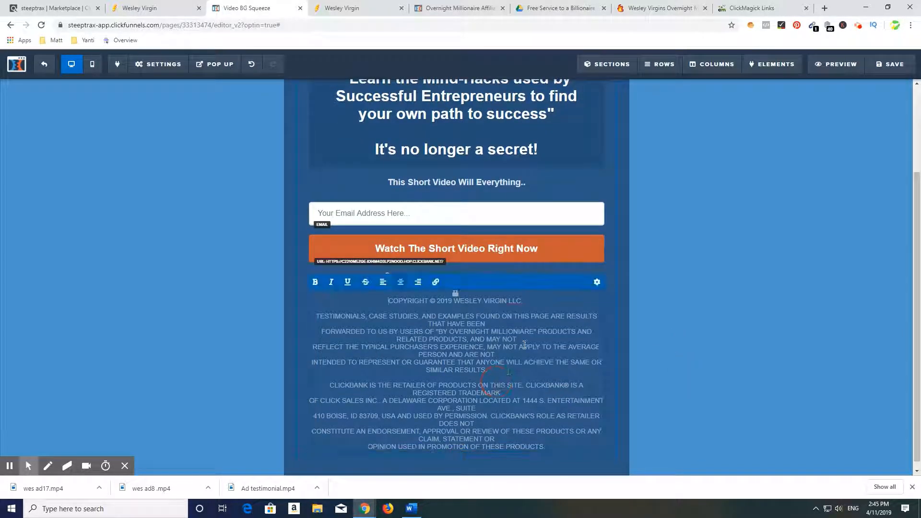
left_click(596, 284)
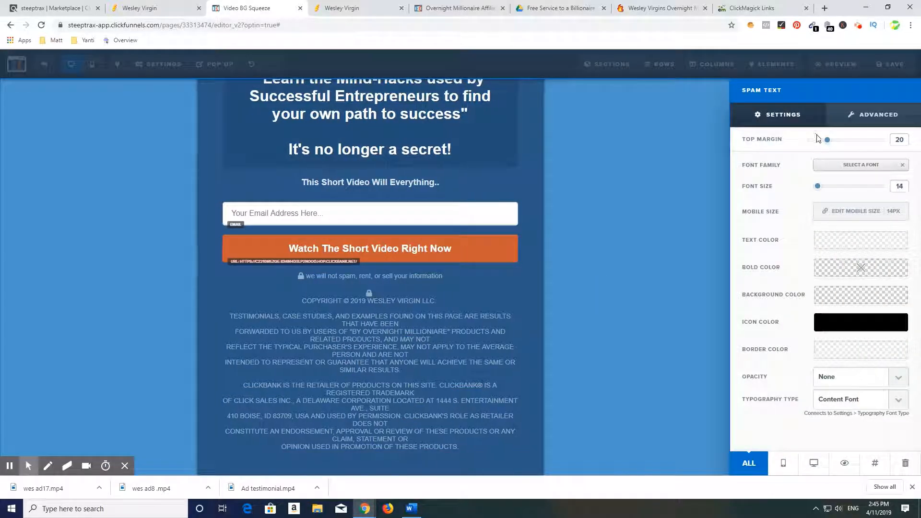
left_click_drag(819, 186, 814, 188)
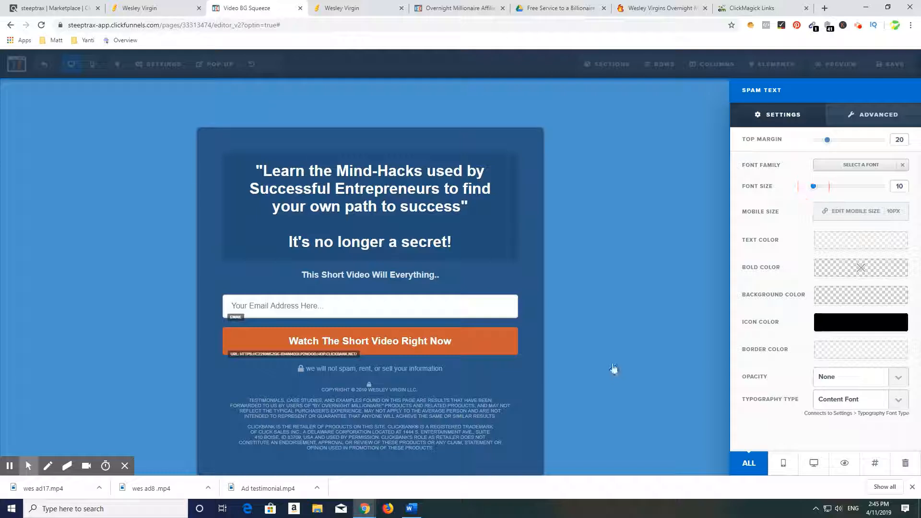
left_click(569, 383)
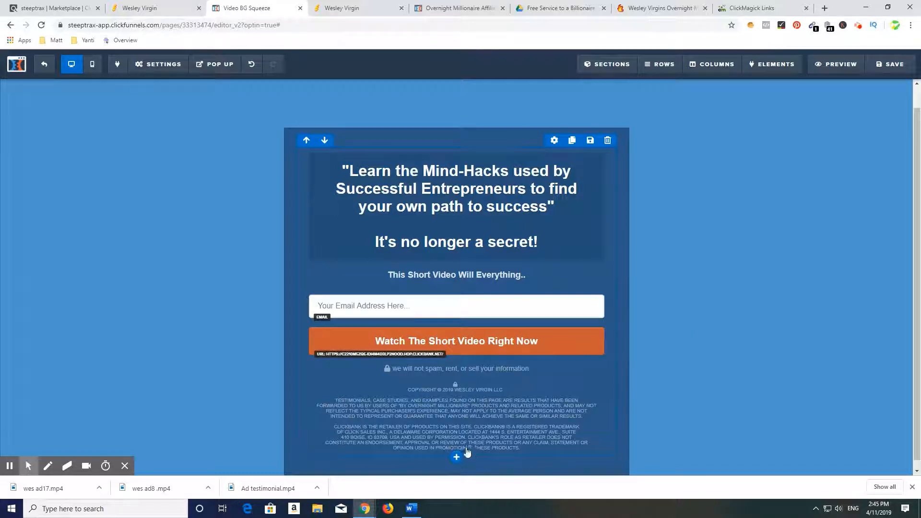
- Add a paragraph element directly beneath the disclaimer text on the optin page
left_click(457, 469)
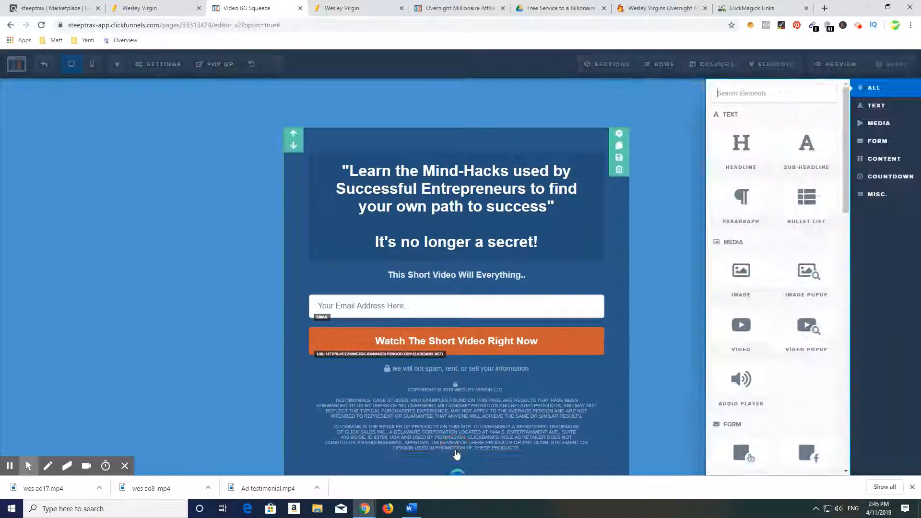
left_click(733, 220)
scroll(594, 442, "down", 2)
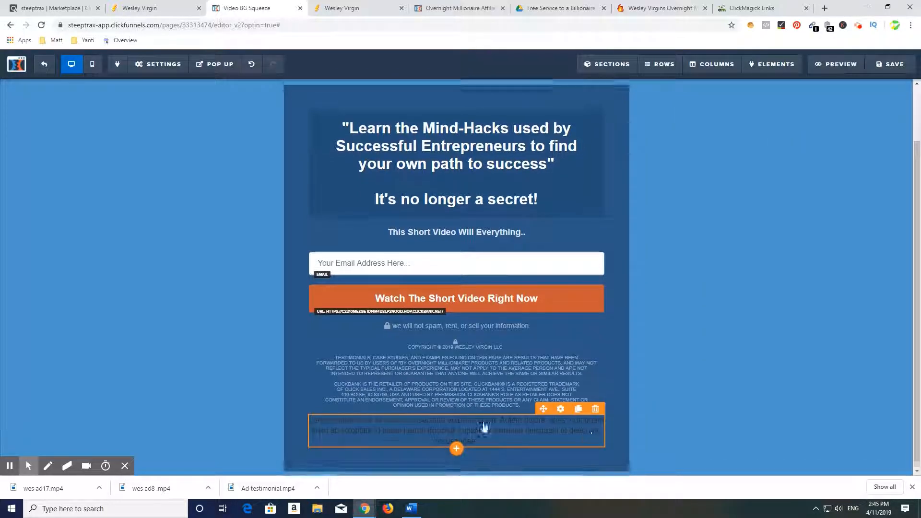
- Replace the new paragraph's placeholder text with "Refund Policy | Terms Of Service"
left_click(480, 432)
left_click_drag(481, 439, 312, 415)
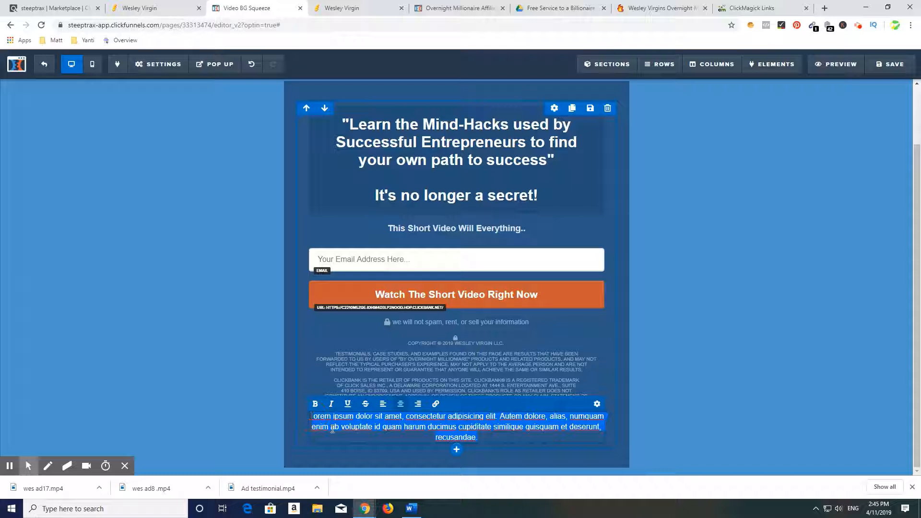
key("BackSpace")
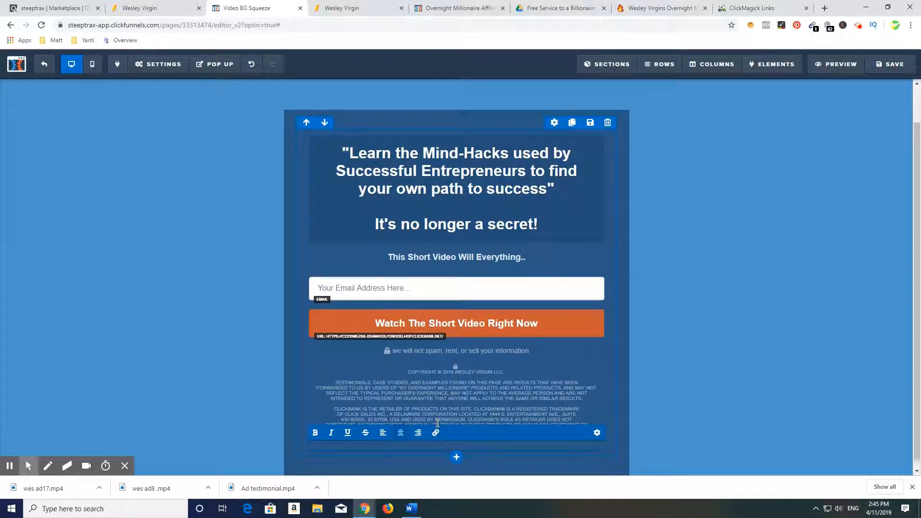
type("Earning ")
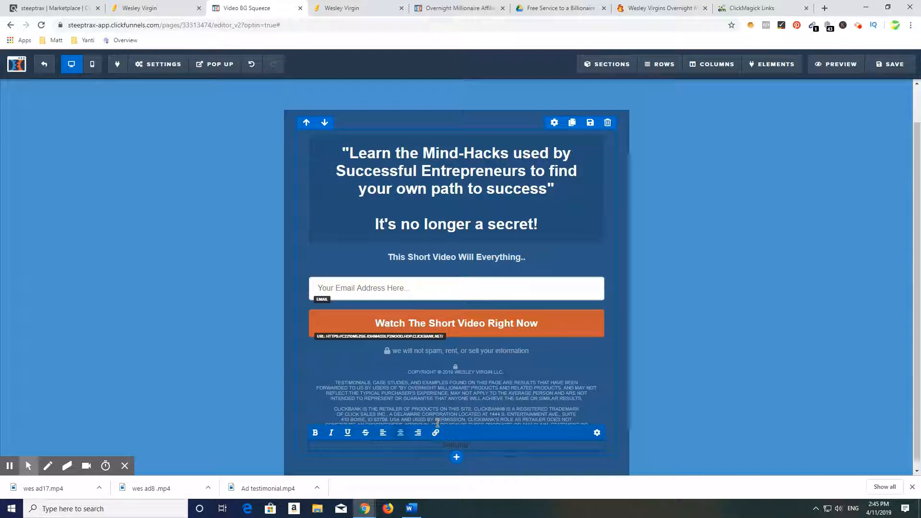
type("Dolicy | Terms Of Service")
left_click(683, 402)
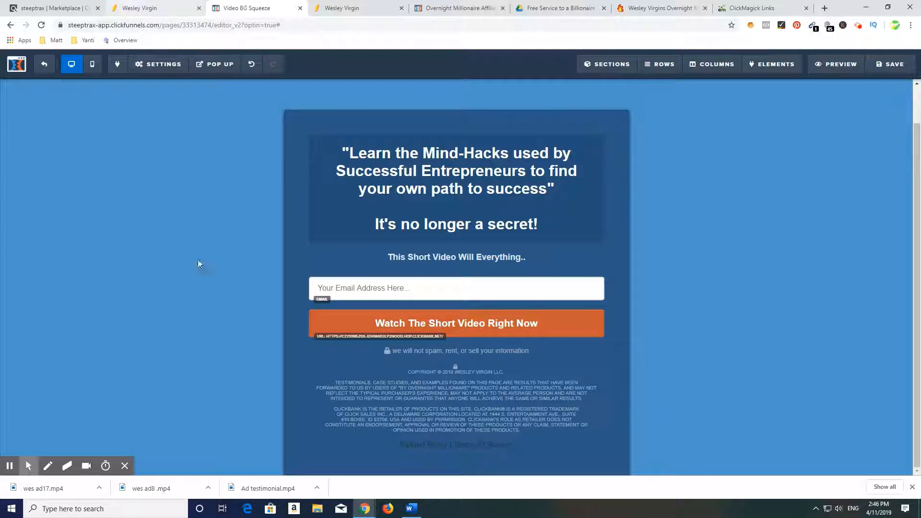
- Switch to the Overnight Millionaire sales page, open its Refund Policy link and copy the policy page's address
left_click(145, 9)
left_click(574, 338)
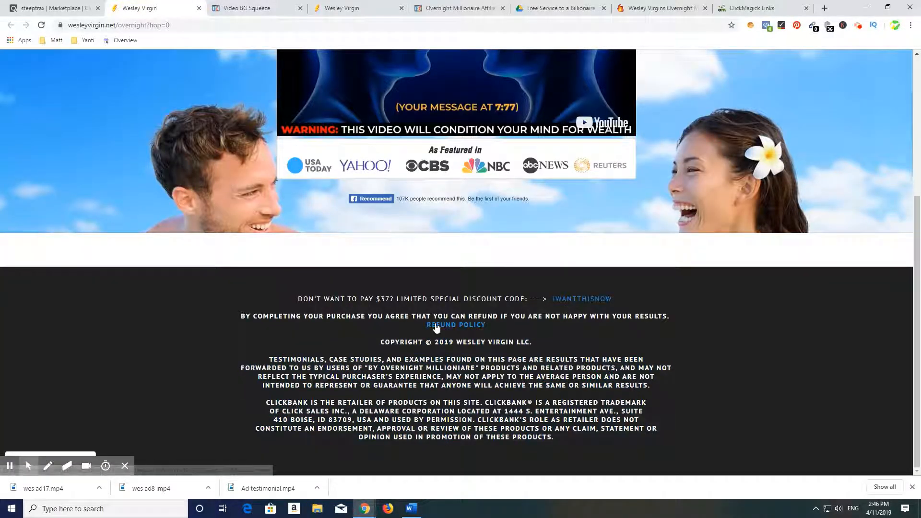
left_click(451, 326)
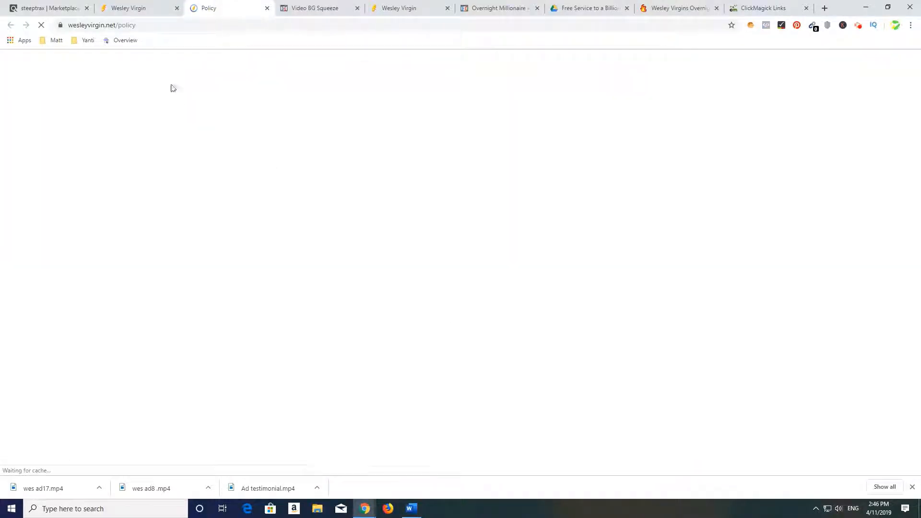
left_click(146, 25)
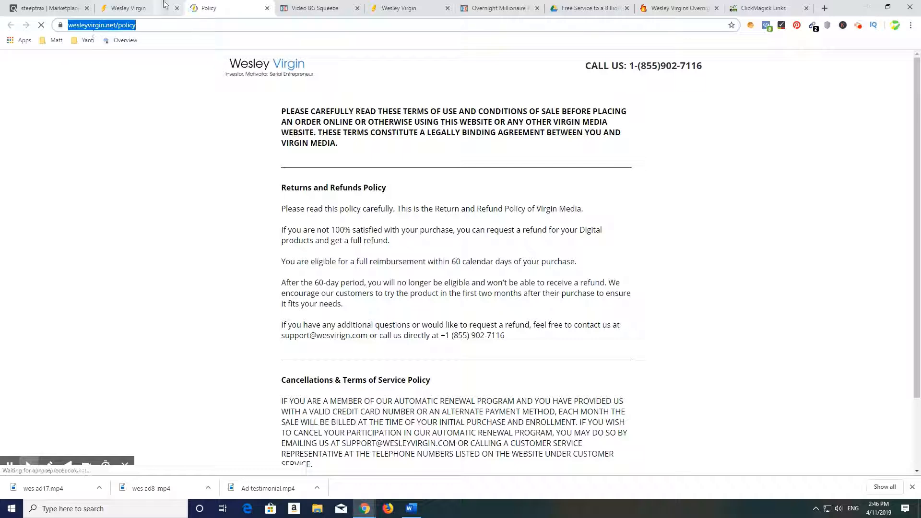
- Back in the page editor, link the words "Refund Policy" in the footer paragraph to the copied wesleyvirgin.net/policy address
left_click(309, 8)
left_click(446, 445)
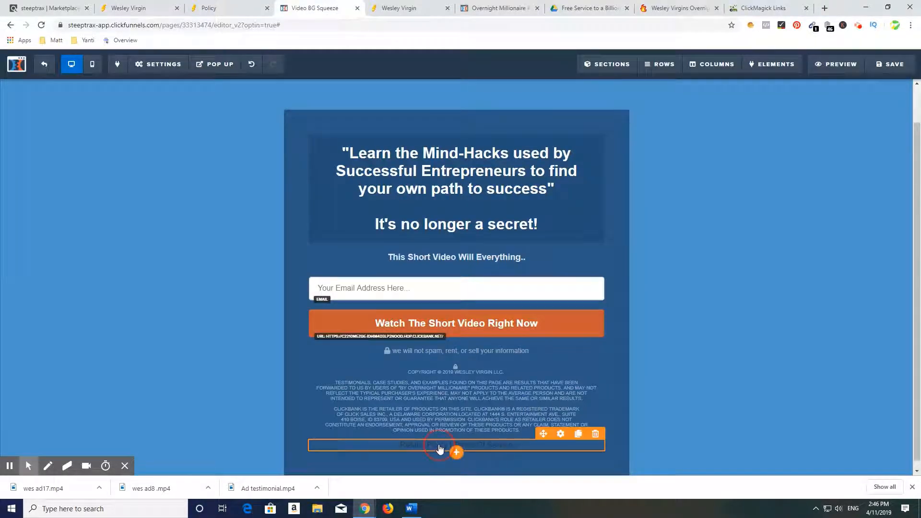
left_click_drag(448, 445, 359, 434)
left_click(436, 433)
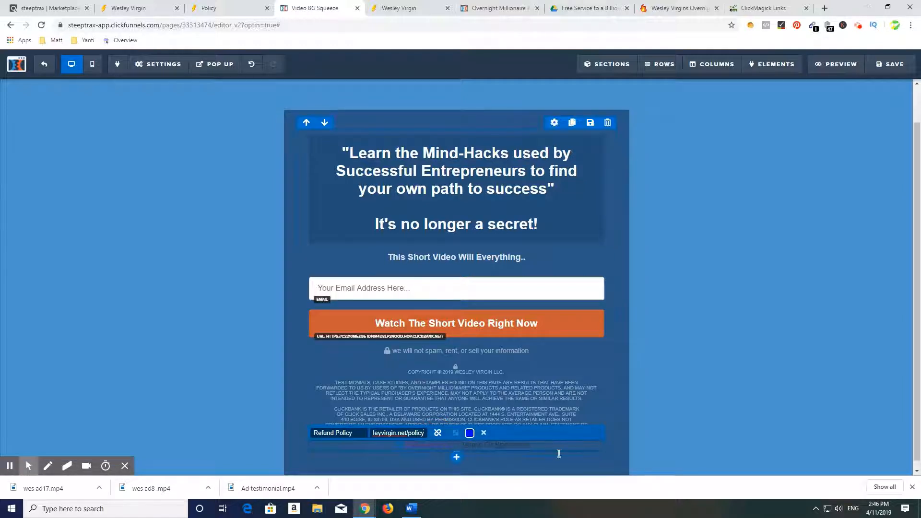
left_click(697, 434)
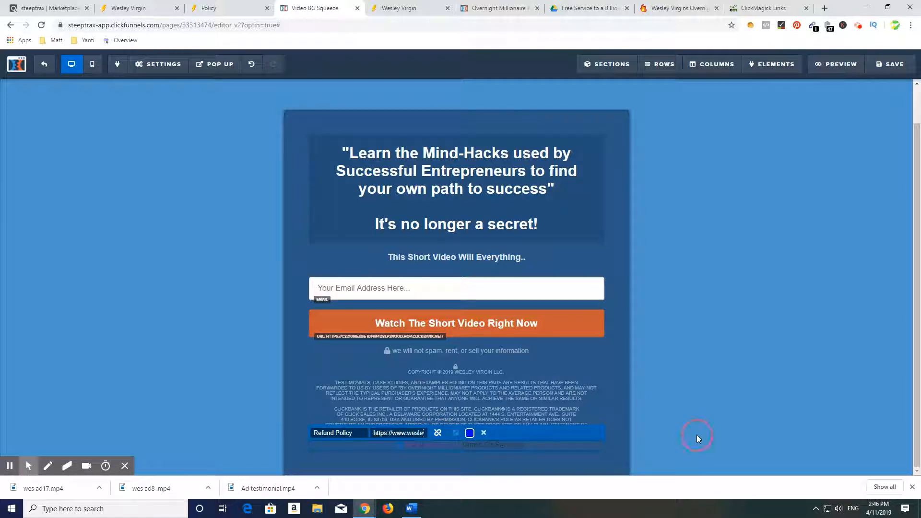
- Link the words "Terms Of Service" to the same wesleyvirgin.net/policy address
left_click(501, 447)
left_click(470, 447)
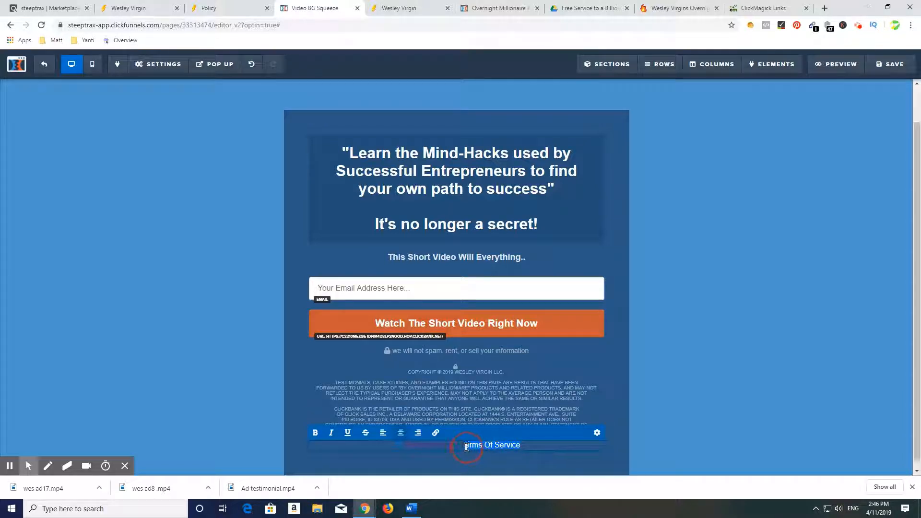
left_click(436, 433)
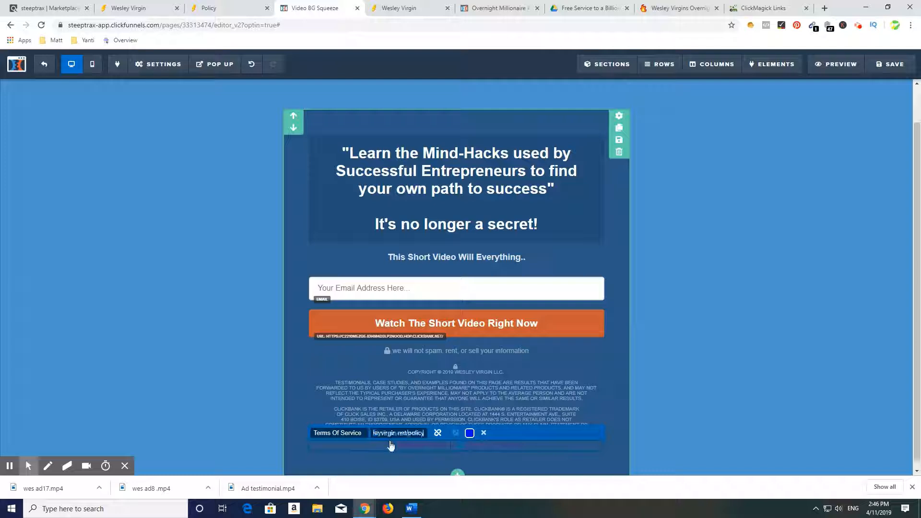
left_click(682, 450)
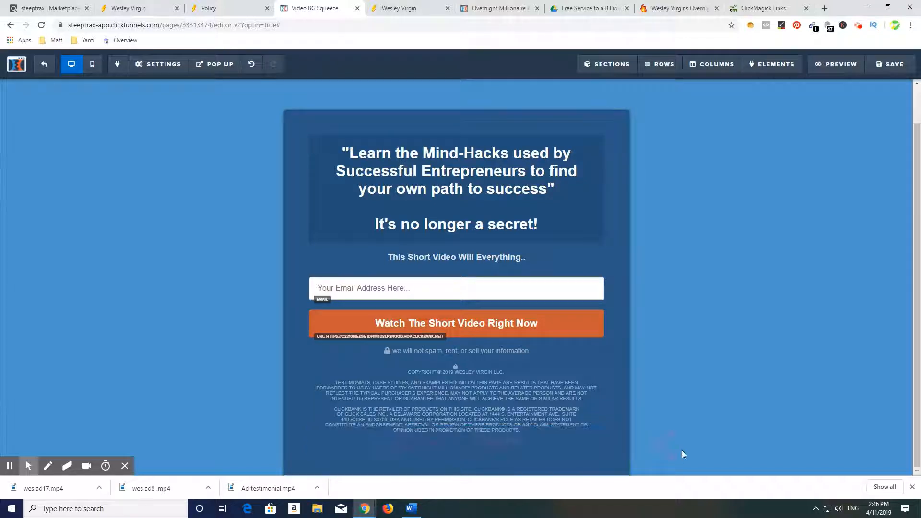
- Save the optin page and look over its finished layout
left_click(873, 74)
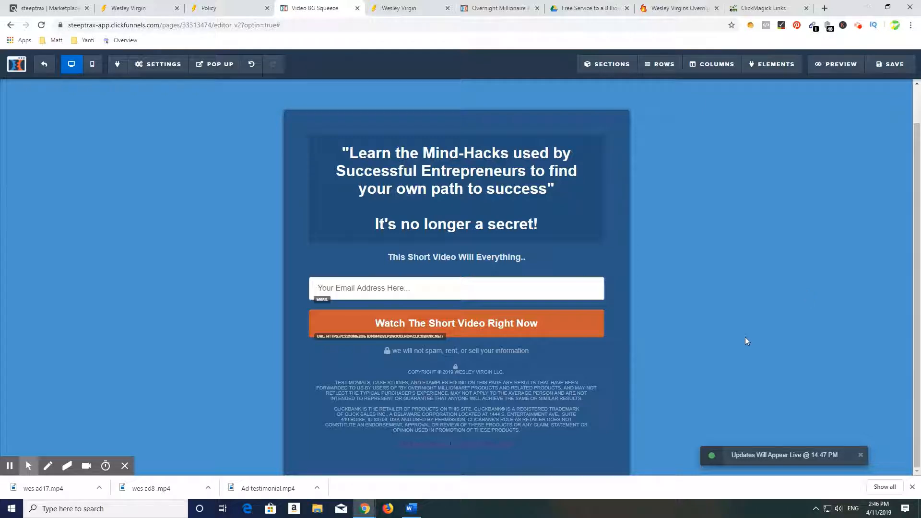
scroll(714, 267, "up", 1)
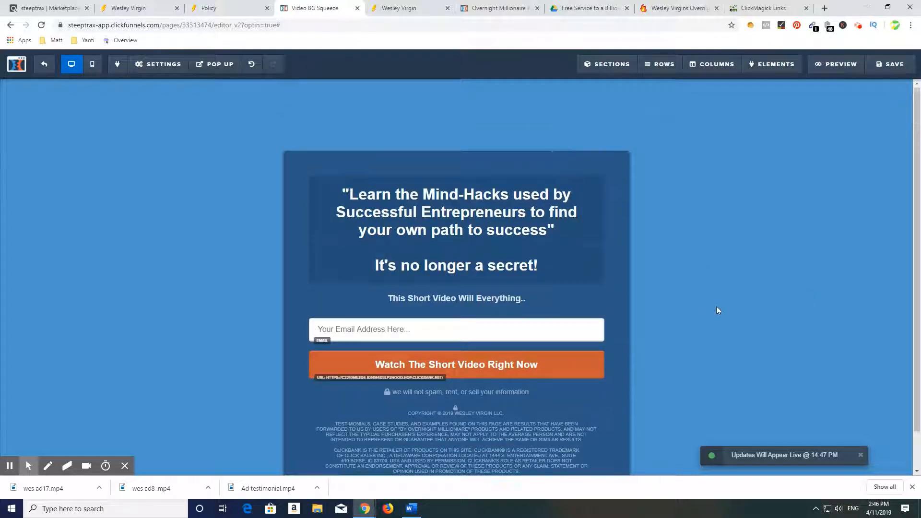
scroll(689, 278, "down", 1)
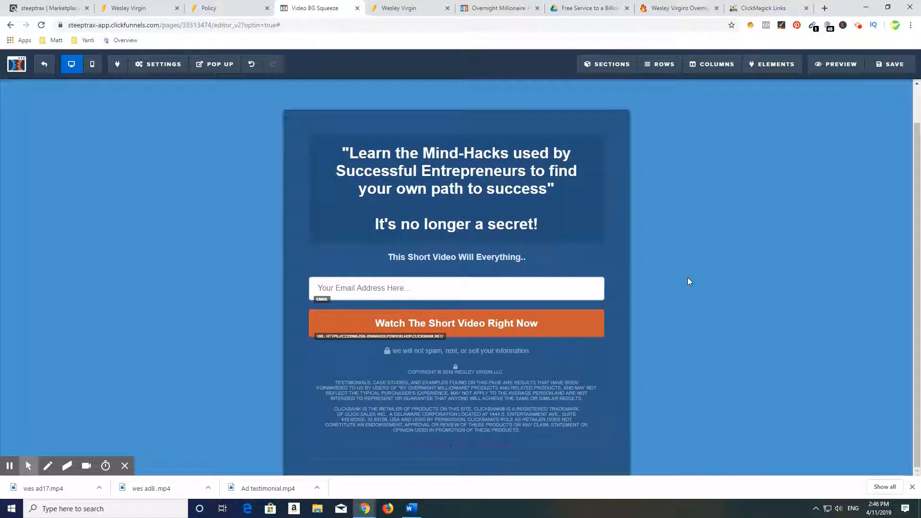
scroll(687, 280, "up", 1)
scroll(780, 300, "down", 1)
- Leave the page editor for the Overnight Millionaire funnel step overview and copy the optin page's URL
left_click(46, 66)
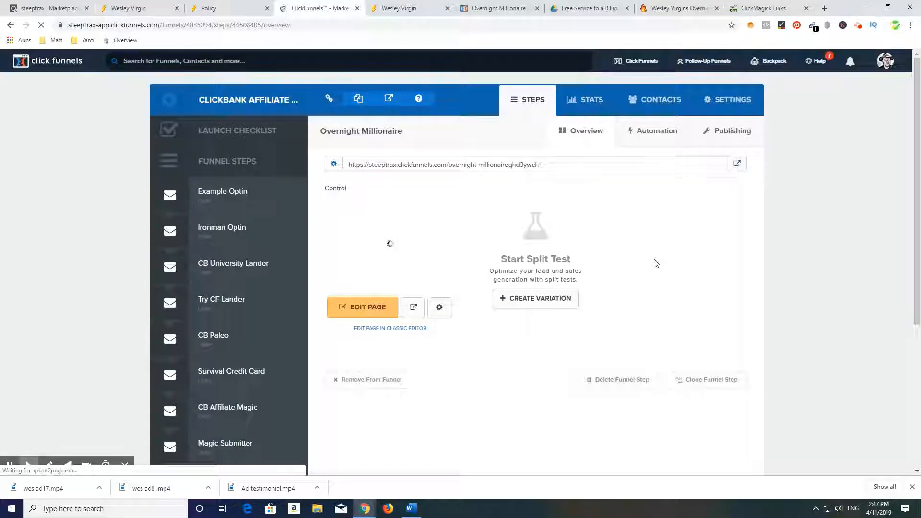
scroll(656, 263, "down", 3)
scroll(372, 298, "up", 2)
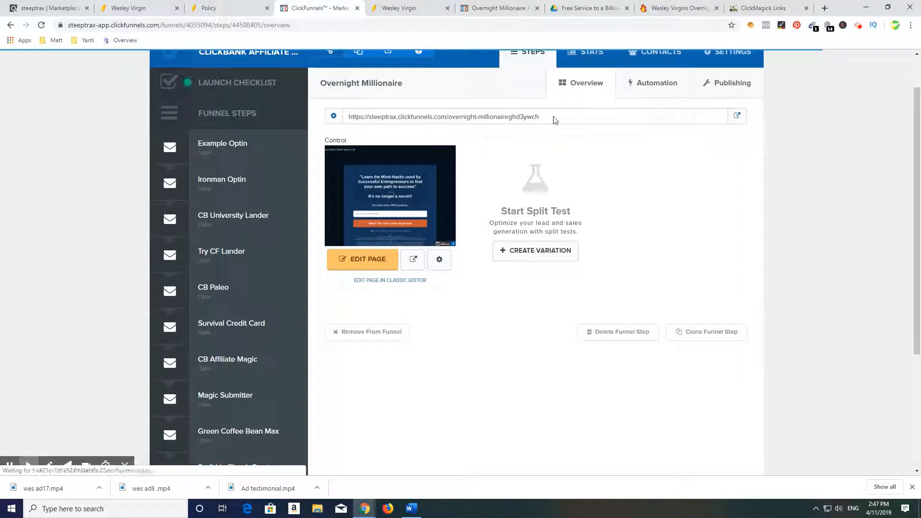
left_click_drag(553, 119, 350, 119)
key("ctrl+c")
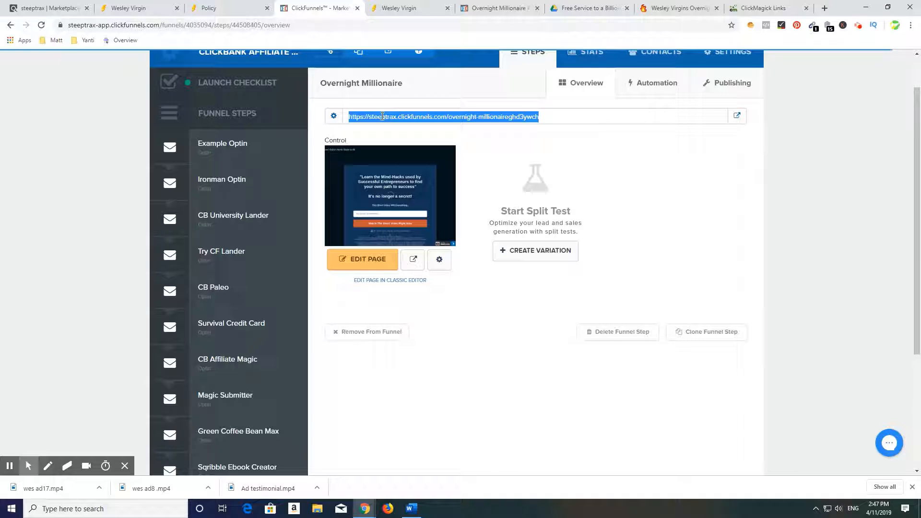
- Switch to ClickMagick and start a new tracking link named "CB Overnight Millionaire"
left_click(768, 8)
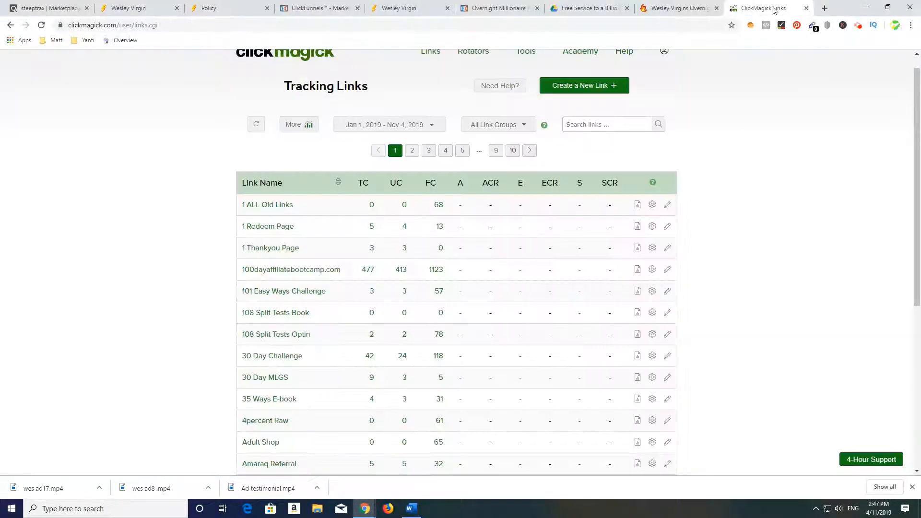
left_click(582, 85)
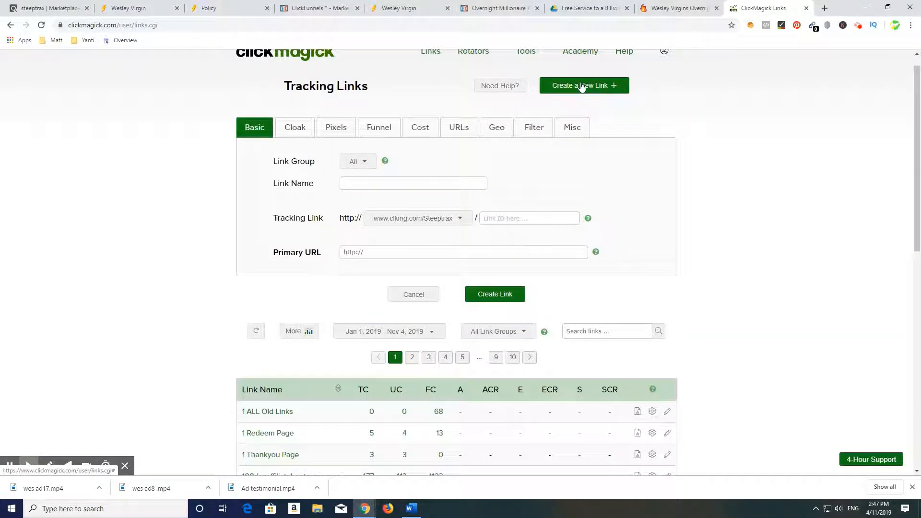
left_click(371, 184)
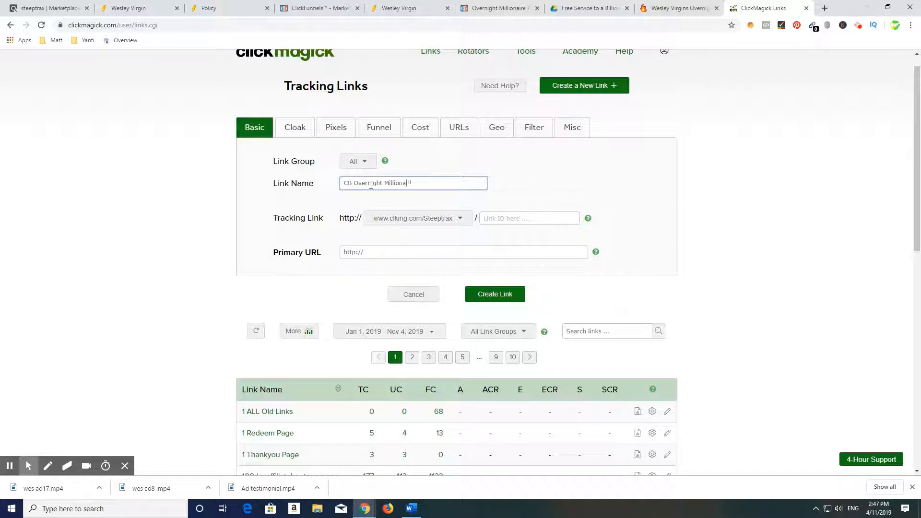
left_click(460, 219)
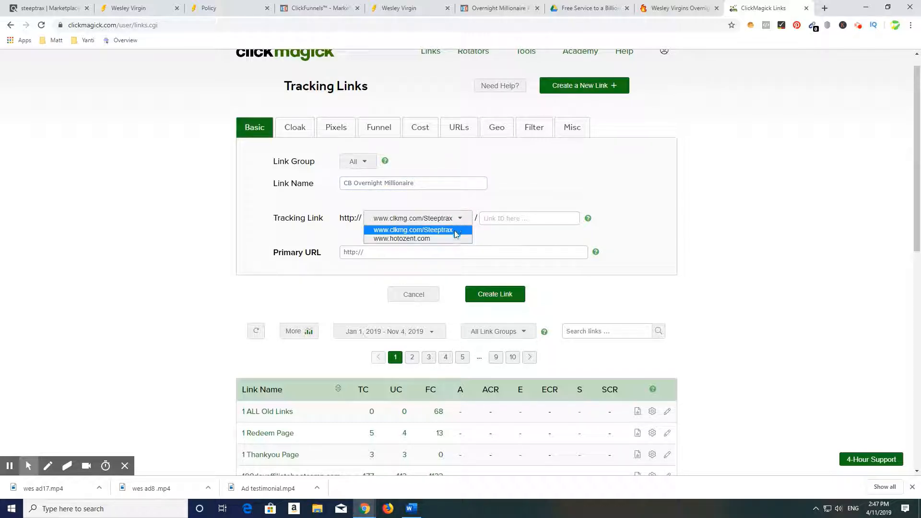
left_click(456, 238)
left_click(500, 219)
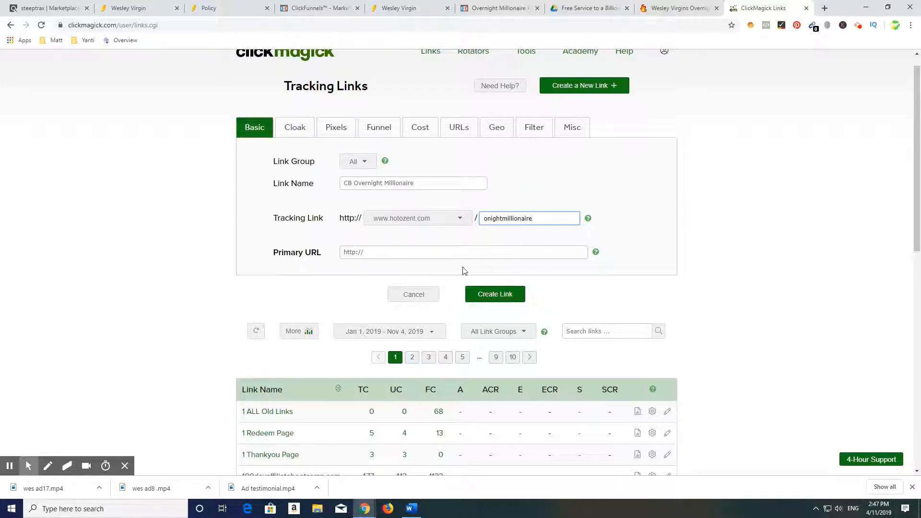
- Paste the copied optin page URL as the primary URL and create the link
left_click(382, 253)
key("ctrl+v")
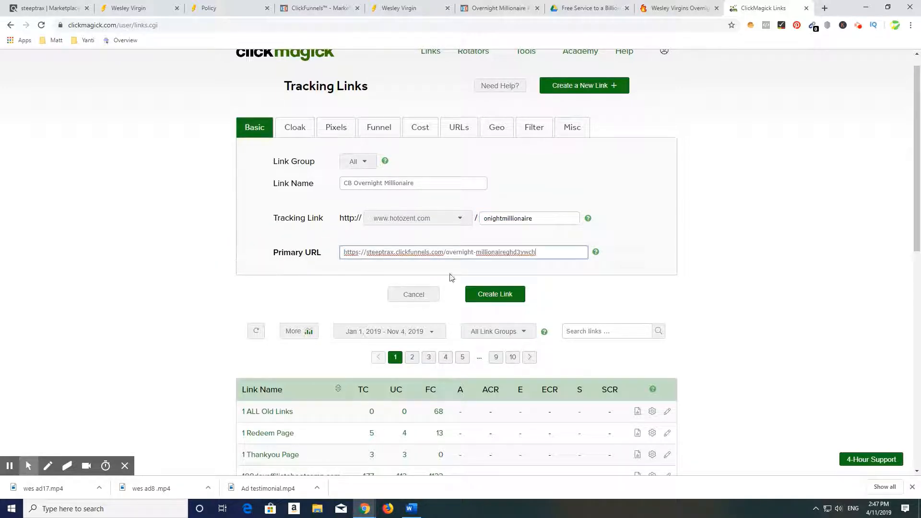
left_click(501, 299)
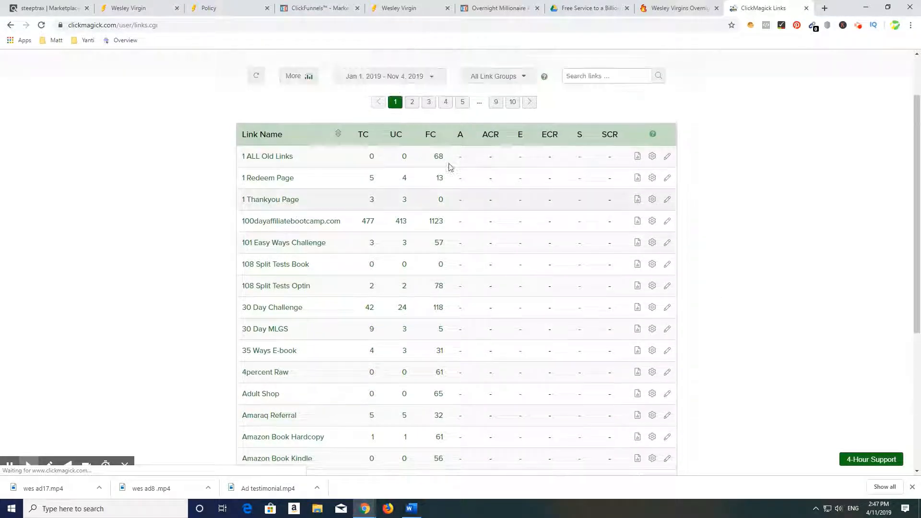
- Find the CB Overnight Millionaire link on page 2 of the tracking links and open its details
left_click(412, 171)
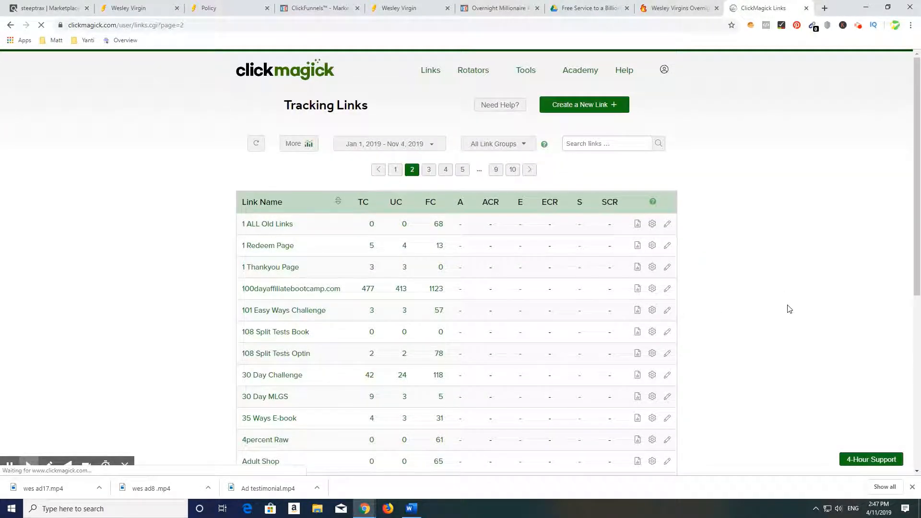
scroll(720, 332, "down", 7)
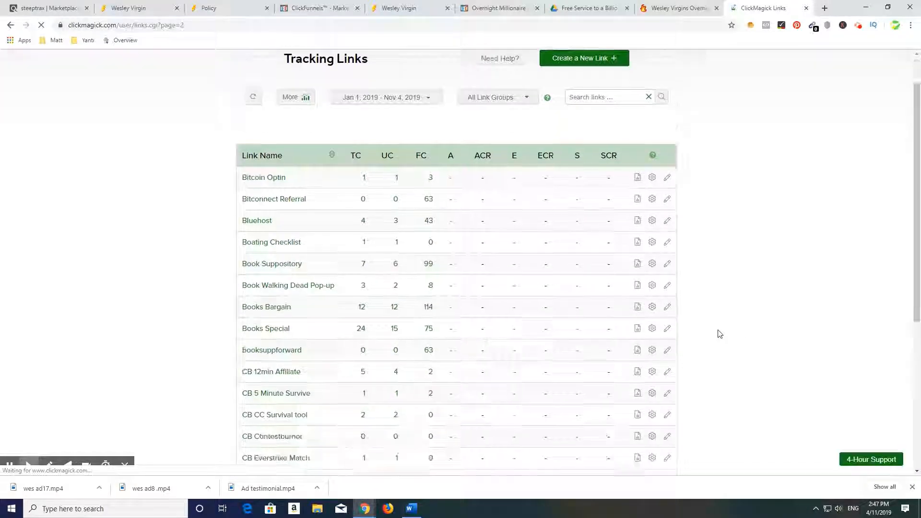
left_click(287, 307)
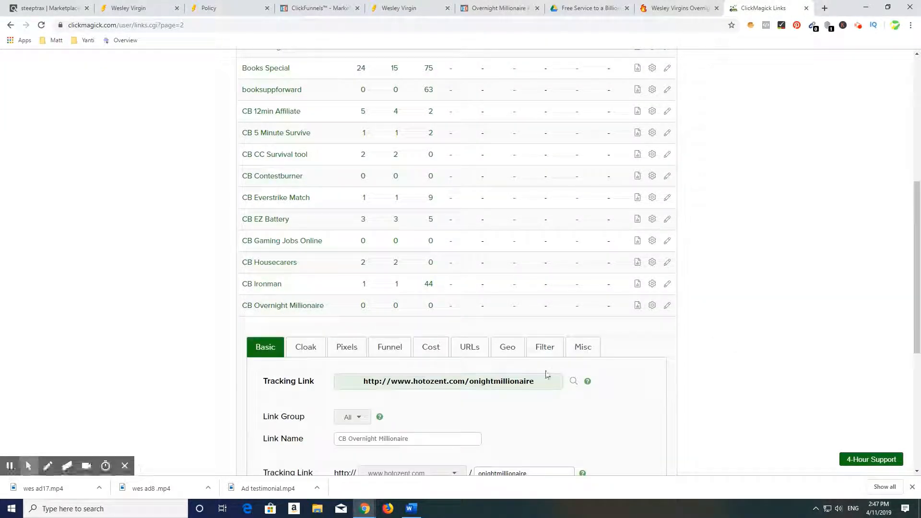
- Test the tracking link by opening its destination and check the live optin page from headline to footer links
left_click(575, 385)
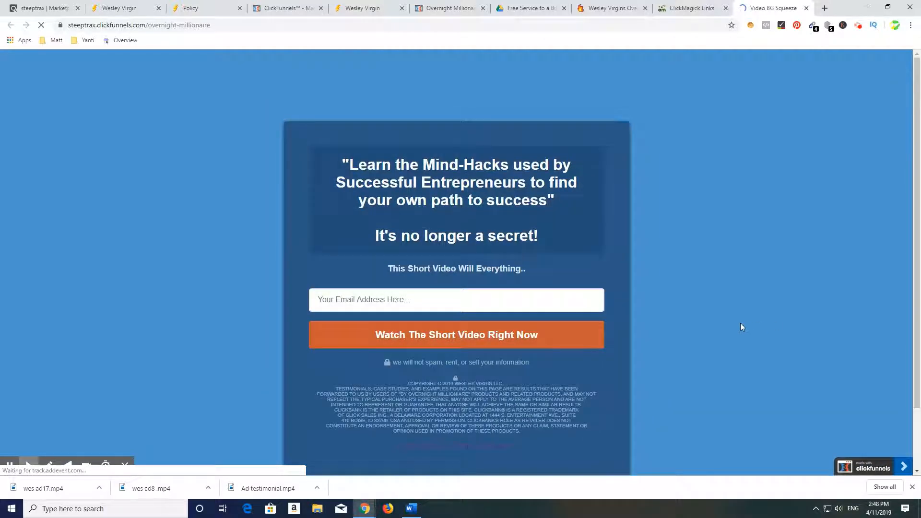
scroll(733, 327, "down", 2)
scroll(734, 328, "up", 2)
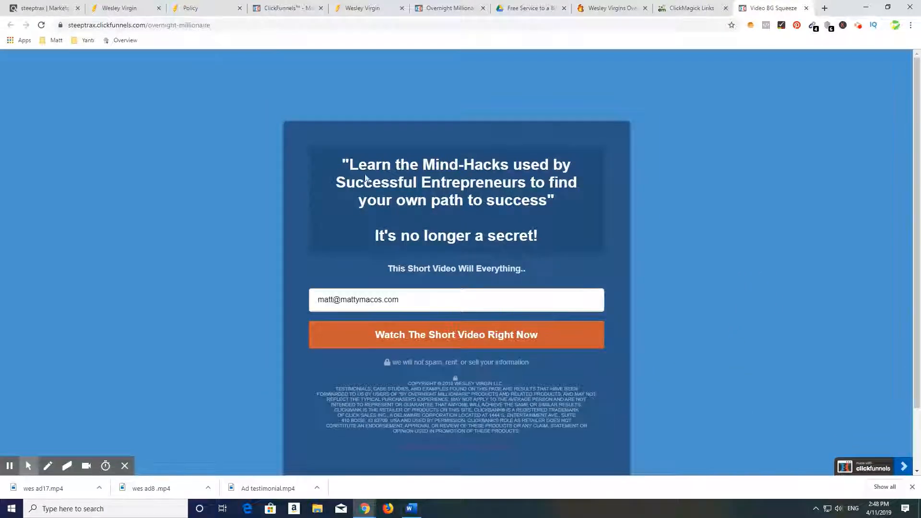
scroll(749, 303, "down", 2)
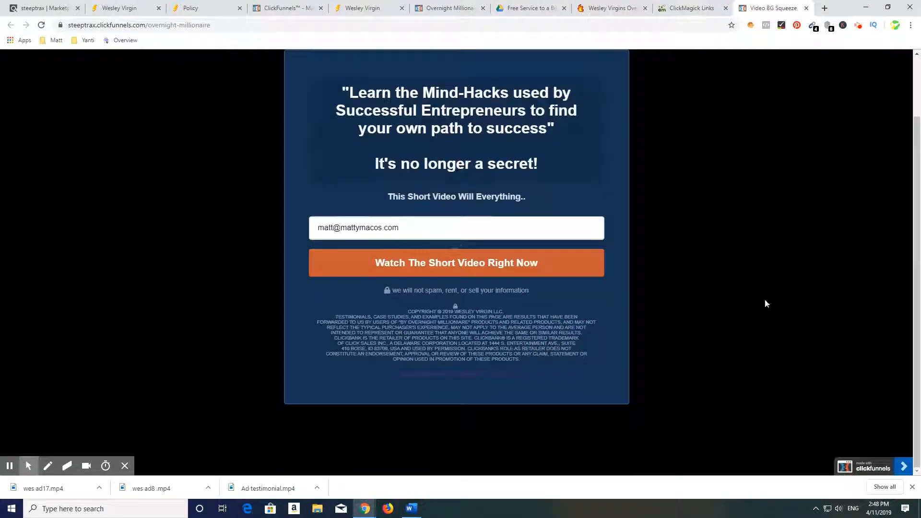
scroll(705, 294, "up", 2)
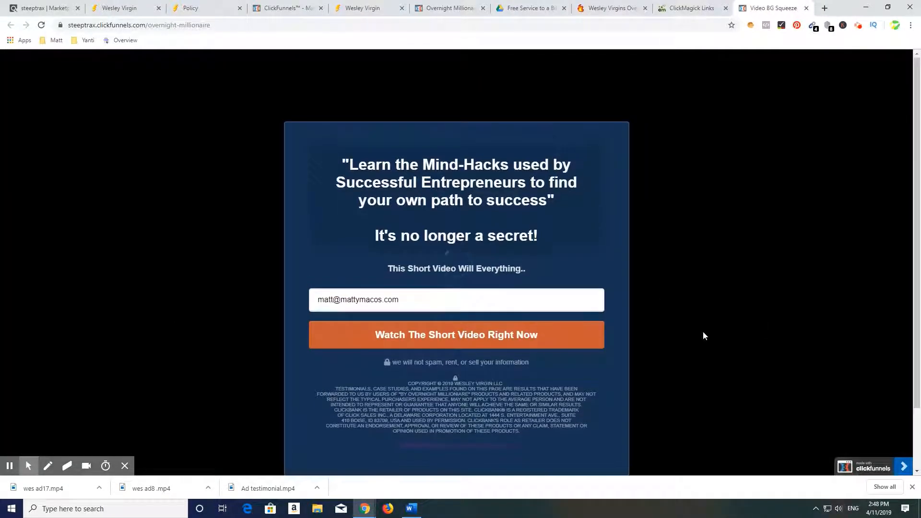
- Review the live optin page's layout, from the headline and email form down to the disclaimer text
scroll(703, 332, "down", 1)
scroll(700, 332, "up", 1)
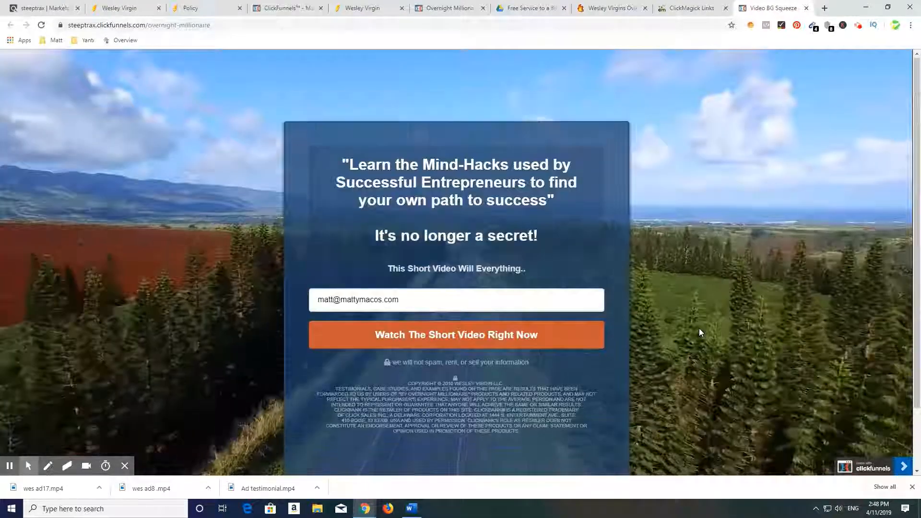
scroll(699, 331, "down", 2)
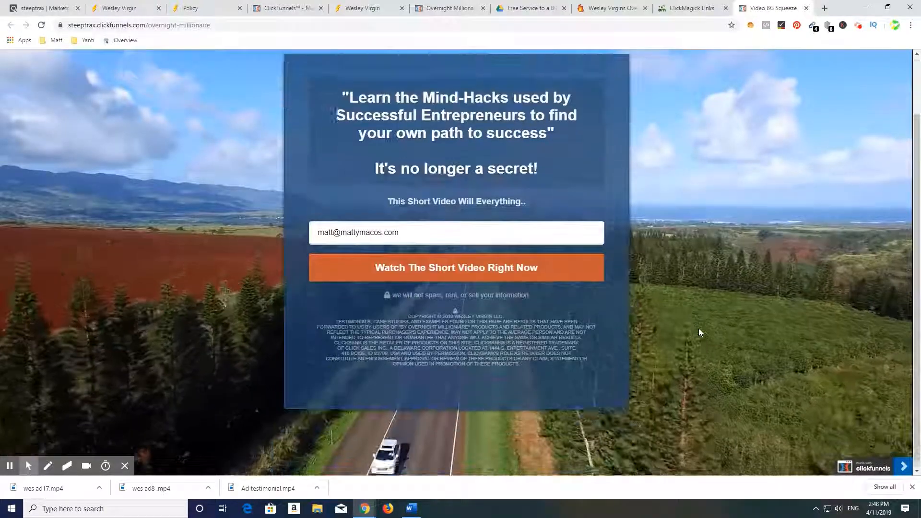
scroll(698, 331, "up", 2)
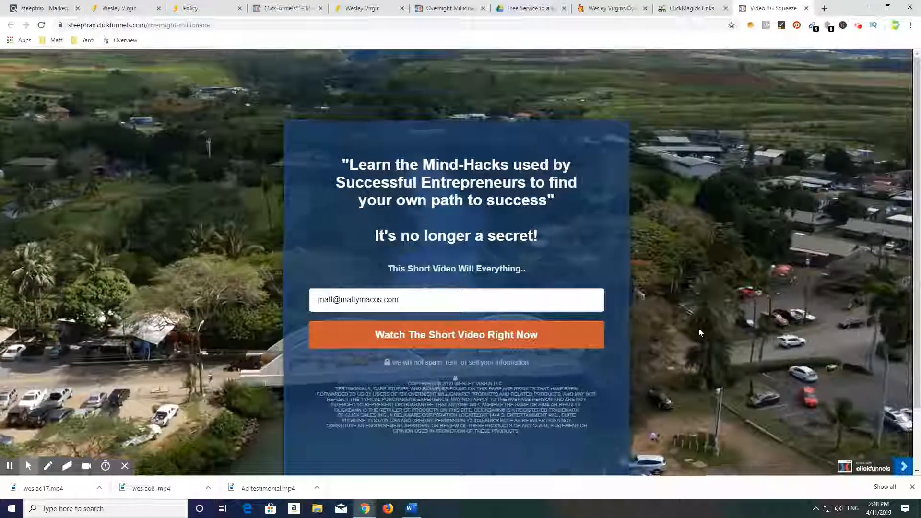
scroll(699, 328, "down", 2)
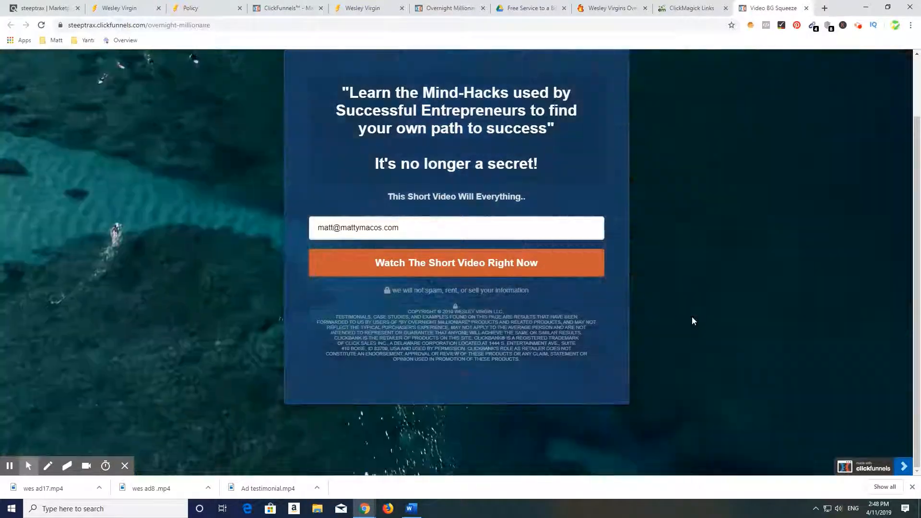
scroll(692, 316, "up", 2)
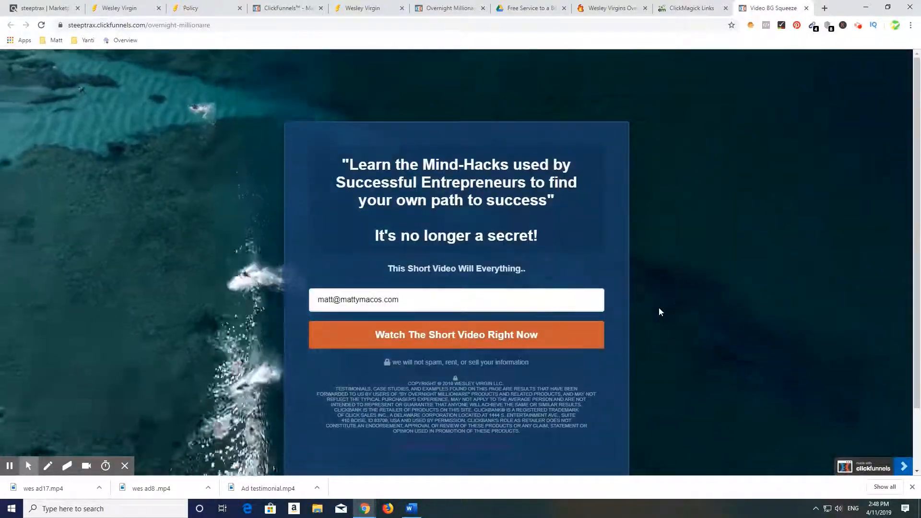
scroll(656, 295, "down", 1)
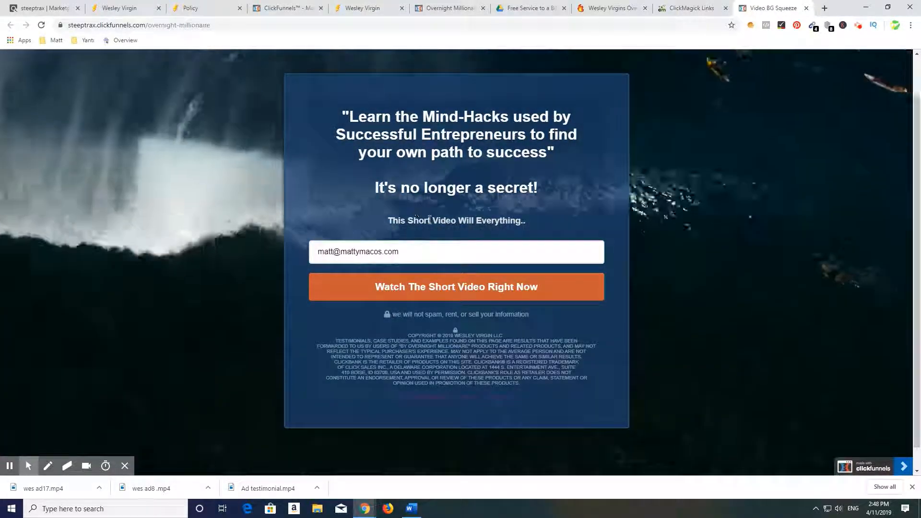
scroll(346, 142, "up", 1)
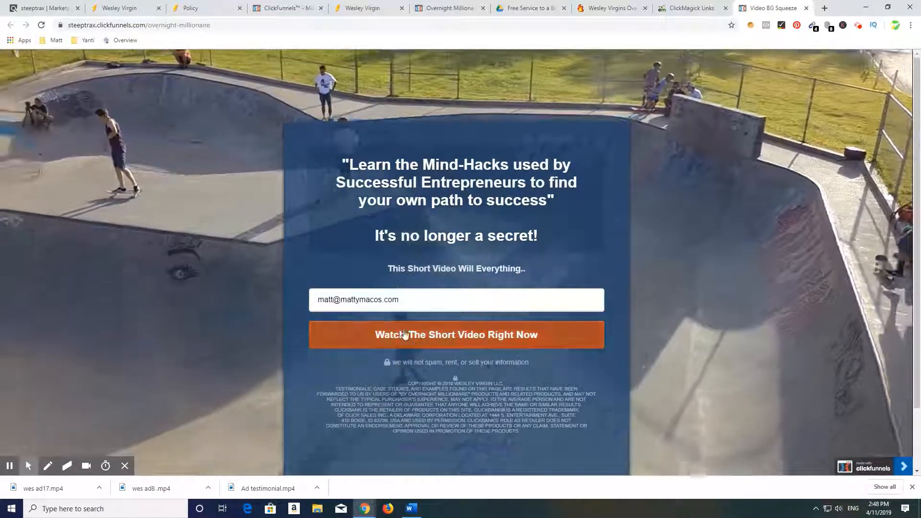
- Submit the optin form to test its redirect to the offer video, then close that page and return to the ClickFunnels step overview
left_click(457, 342)
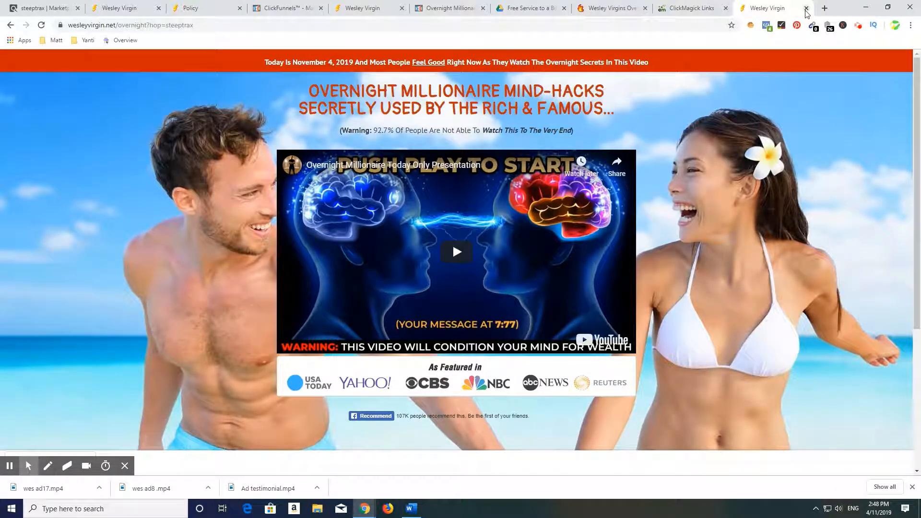
left_click(806, 8)
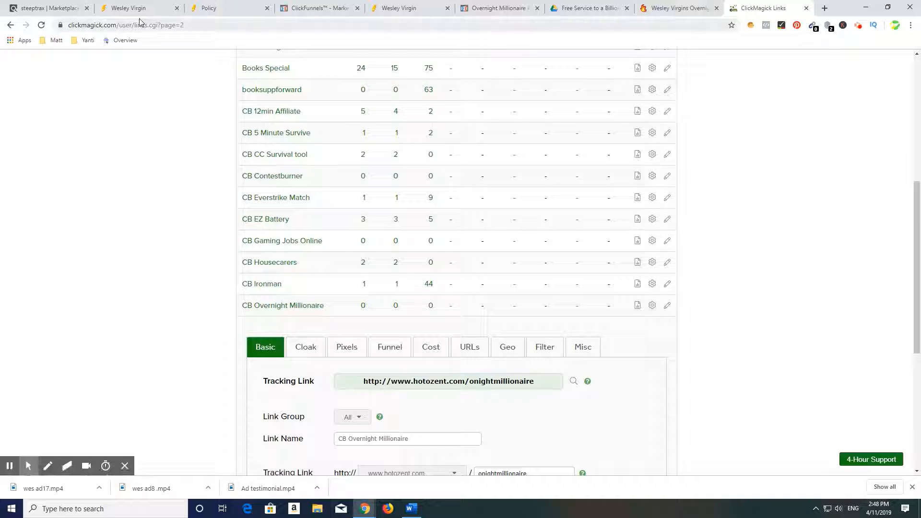
left_click(315, 8)
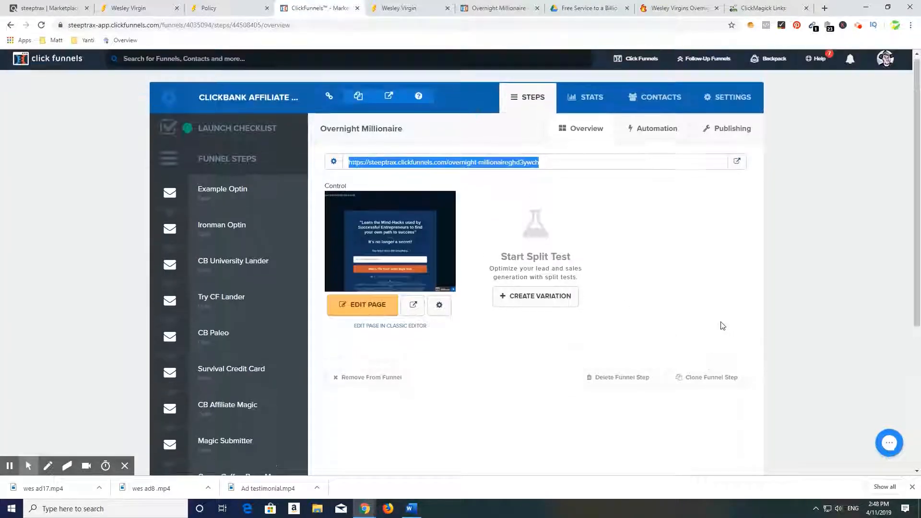